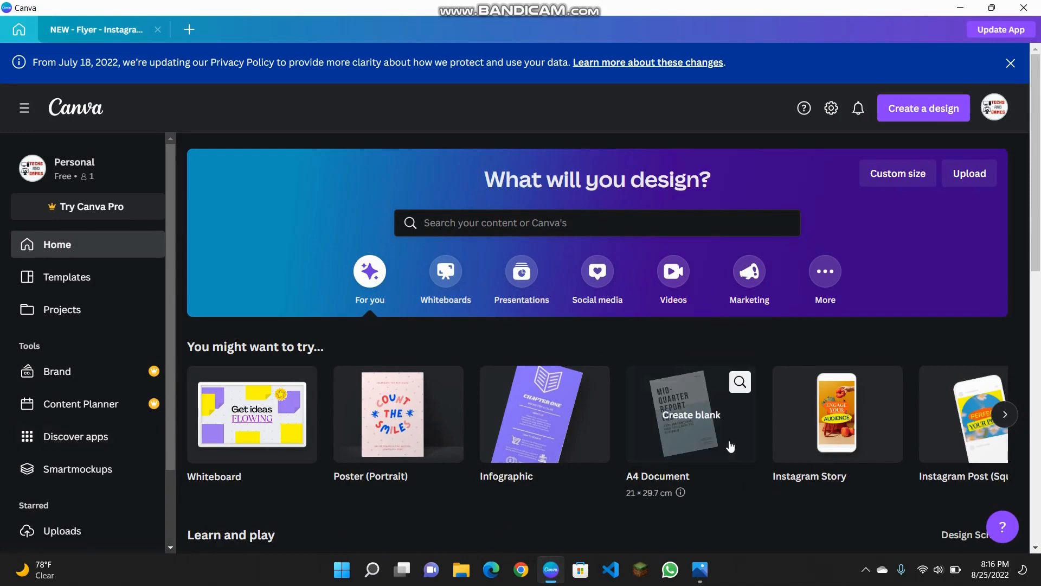
scroll(730, 446, right, 5)
scroll(730, 446, right, 5)
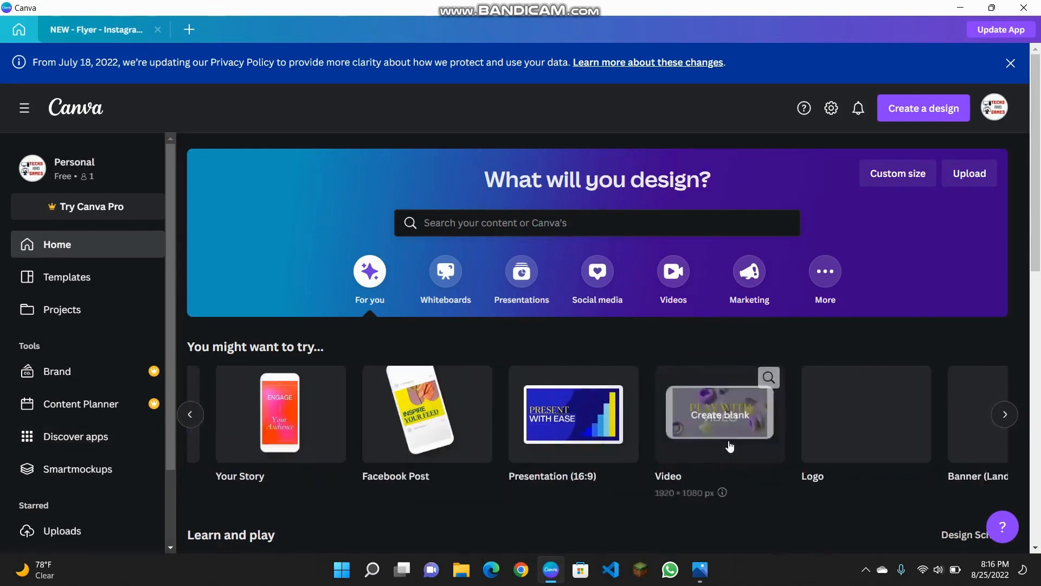
scroll(730, 446, right, 5)
scroll(730, 446, left, 10)
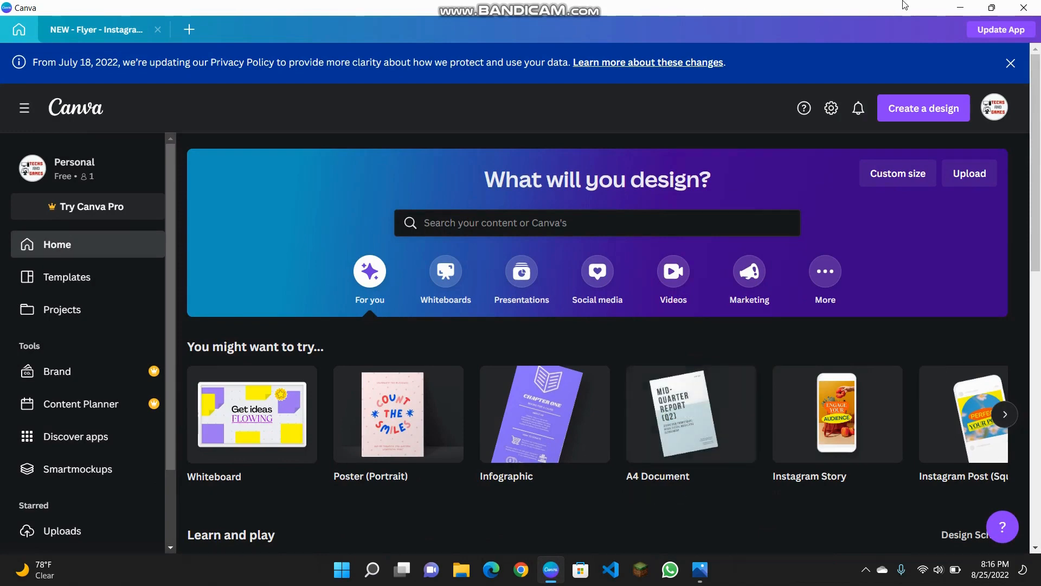
Arrange the Canva window and the reference flyer image BEA 3 Days blood series.png side by side, with Canva taking the wider share.
click(958, 5)
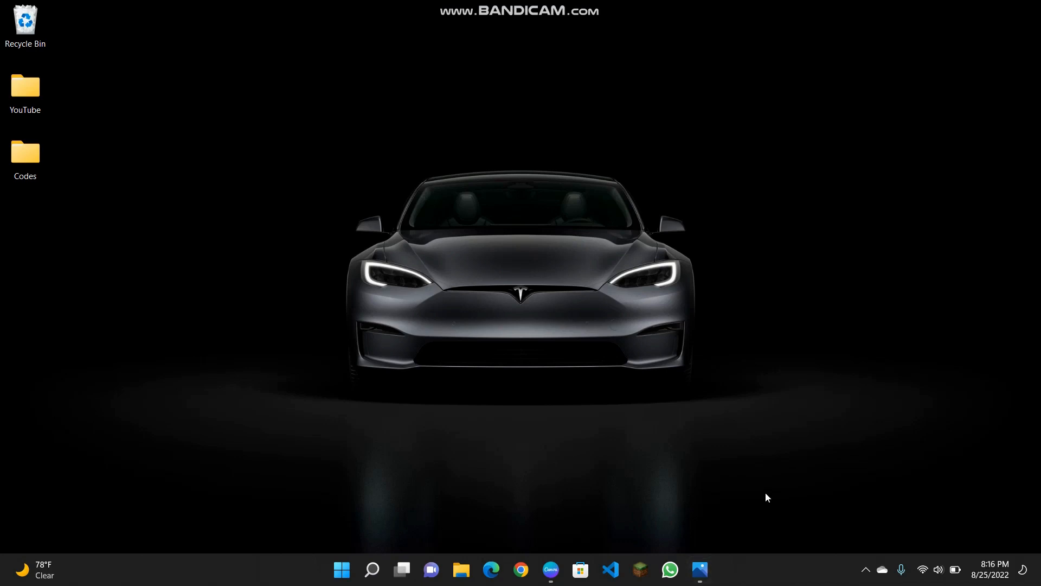
click(705, 567)
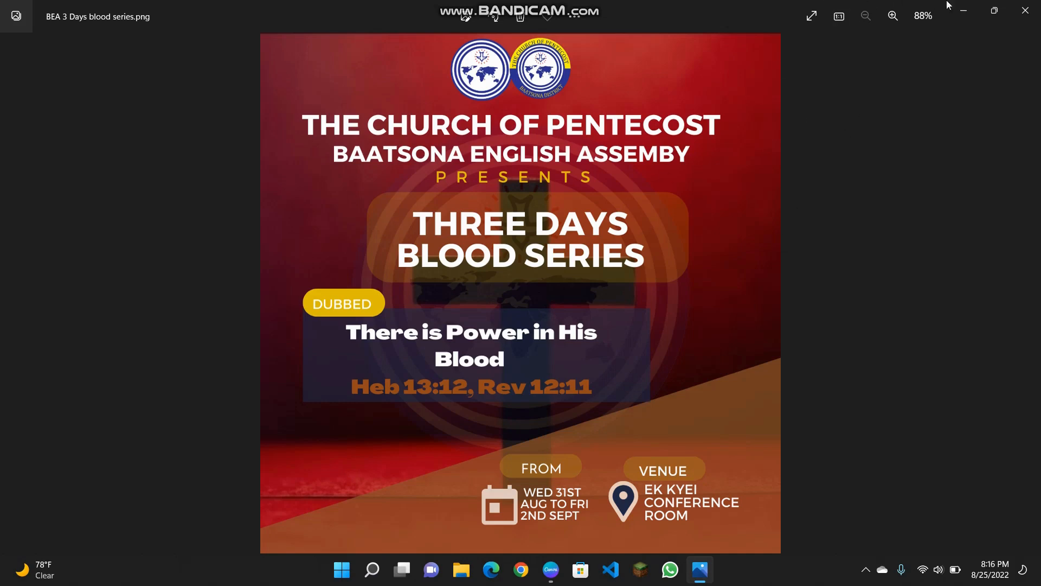
mouse_move(994, 11)
click(1016, 40)
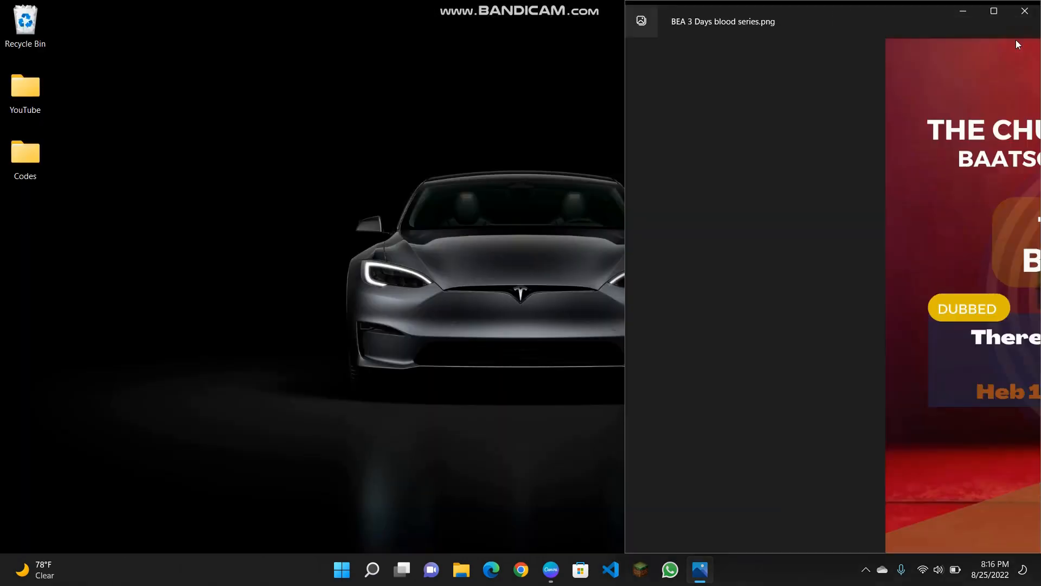
click(235, 312)
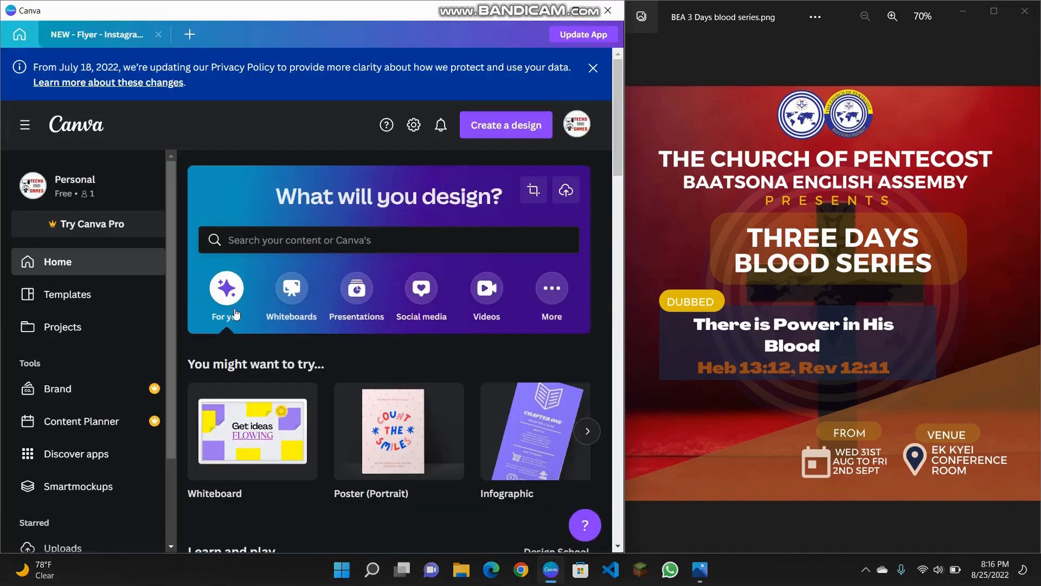
drag(627, 221, 689, 225)
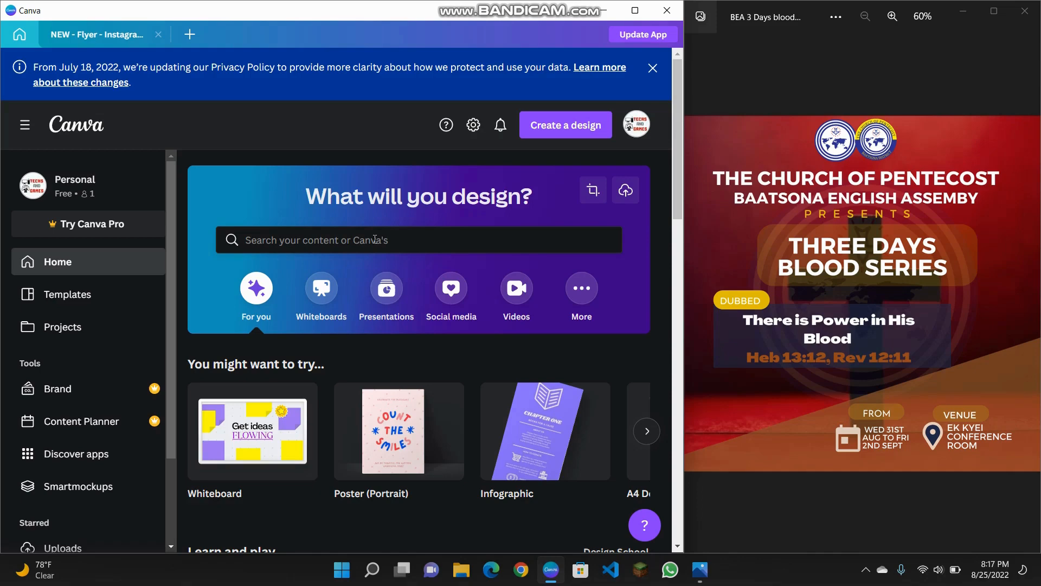
Search the Canva templates for "speaker".
click(375, 240)
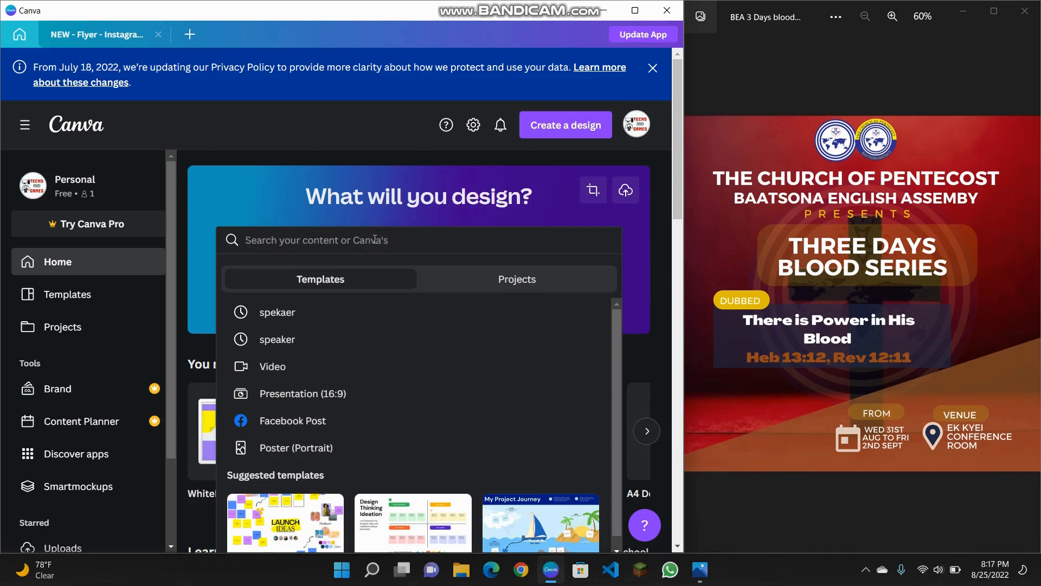
text(spe)
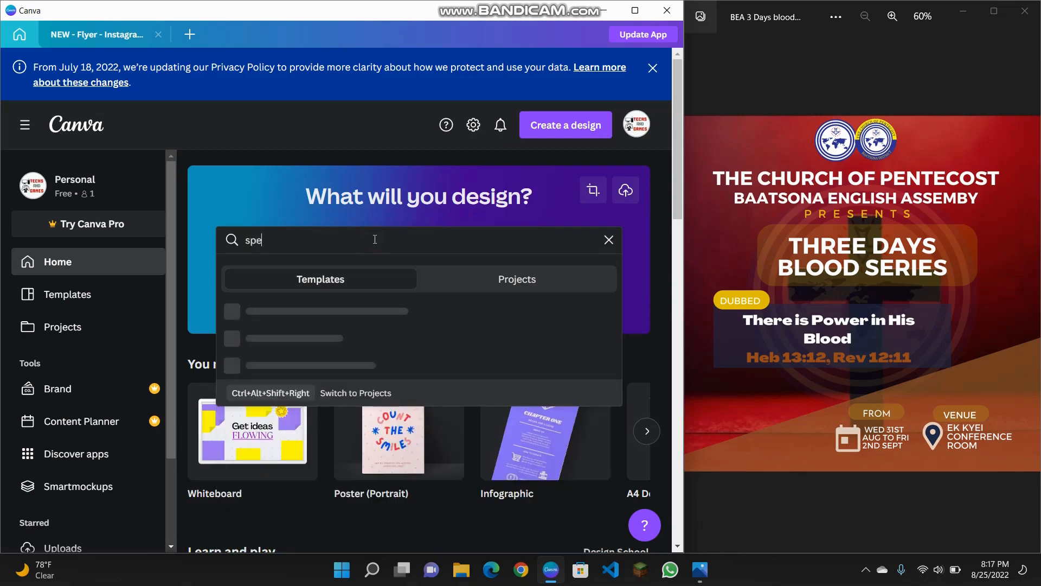
text(aker)
key(Return)
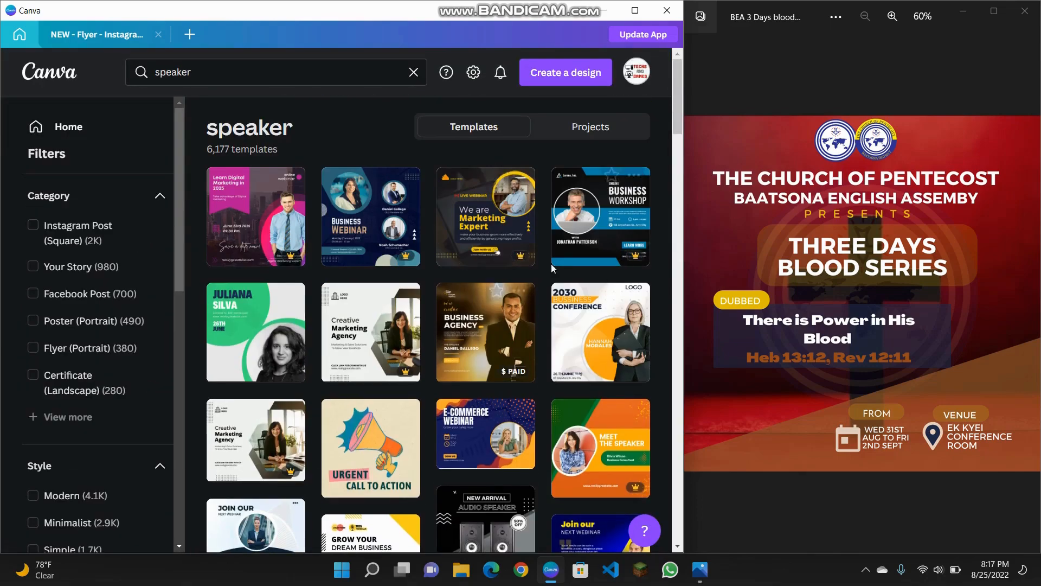
Browse the speaker template results for flyer ideas, and return to the Canva home page.
scroll(481, 413, down, 7)
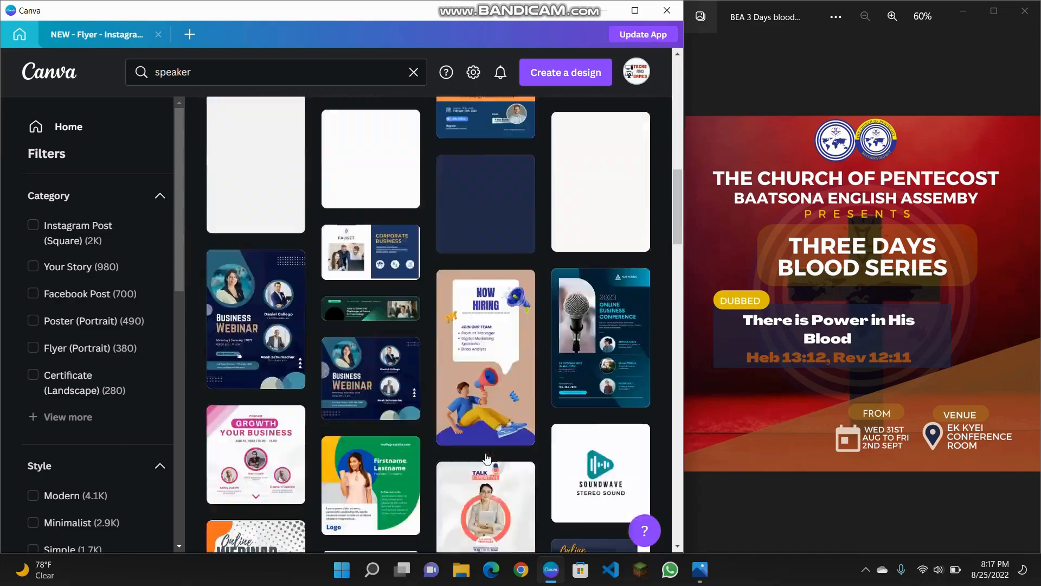
scroll(486, 459, down, 15)
scroll(487, 458, up, 14)
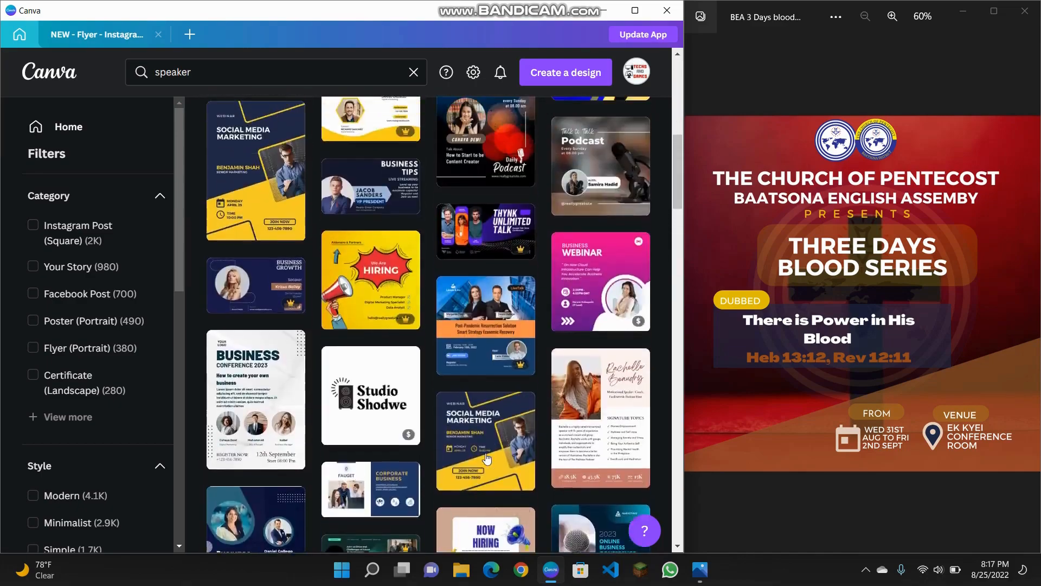
scroll(487, 458, down, 2)
scroll(487, 459, up, 1)
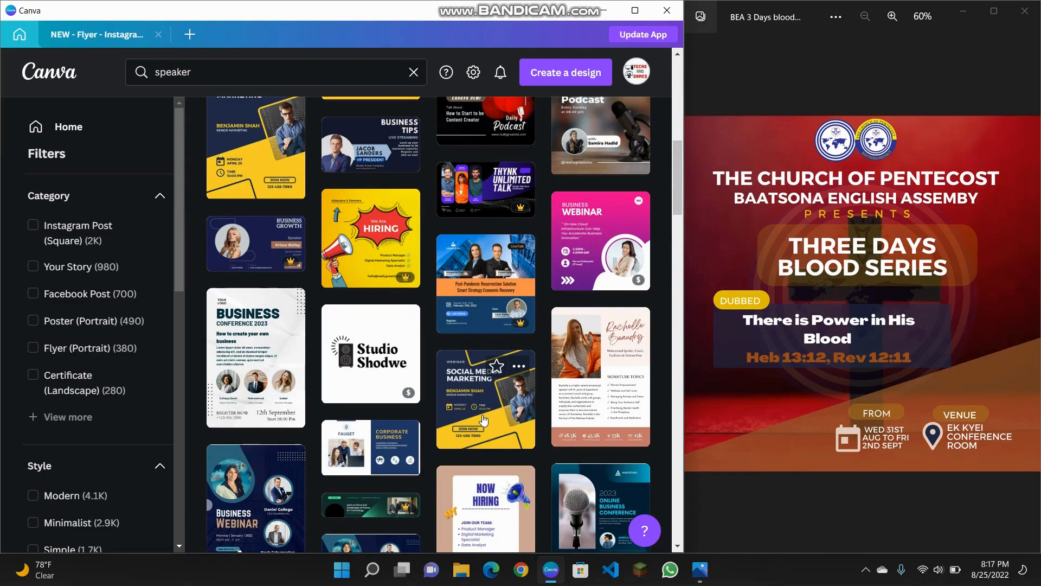
scroll(490, 422, up, 10)
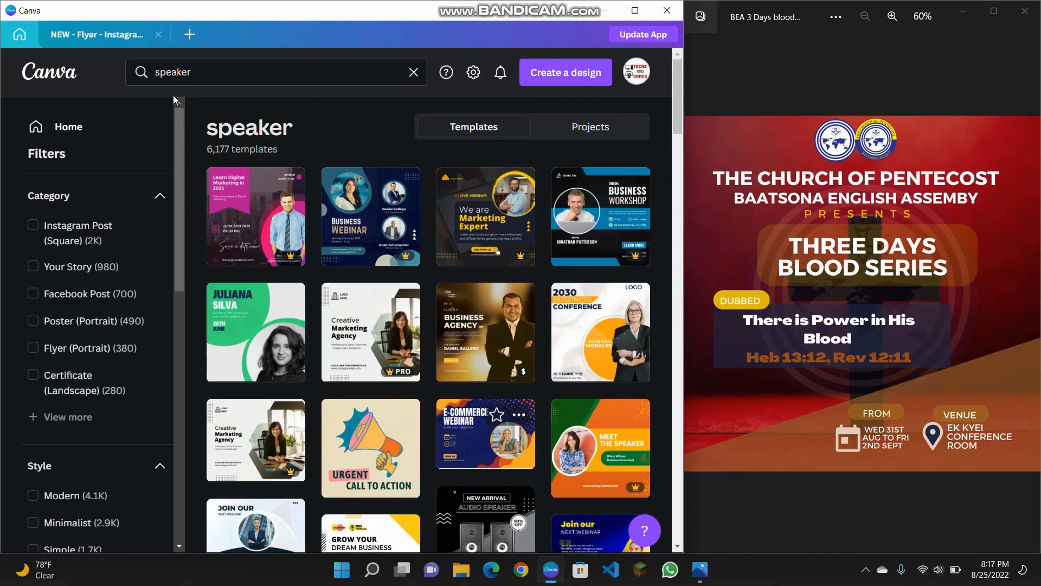
click(413, 72)
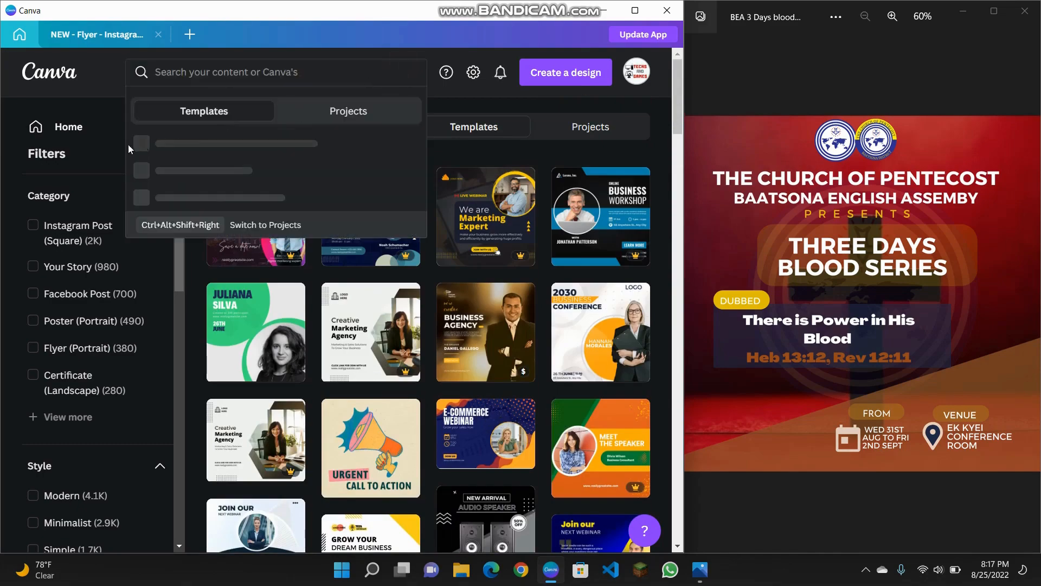
click(80, 136)
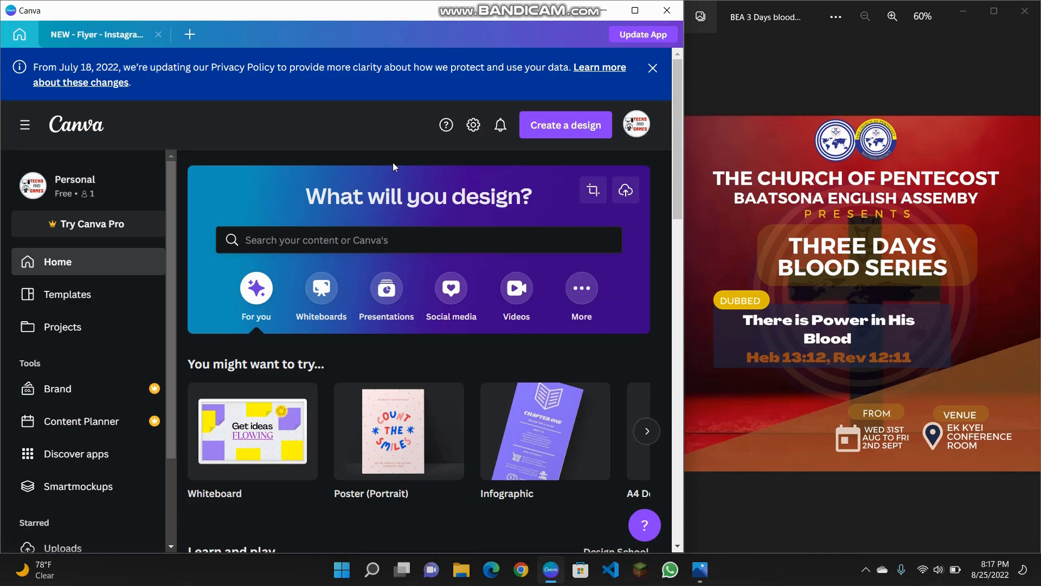
Open the NEW - Flyer design and enlarge the uploaded red cross image to cover its whole page as the background.
click(79, 36)
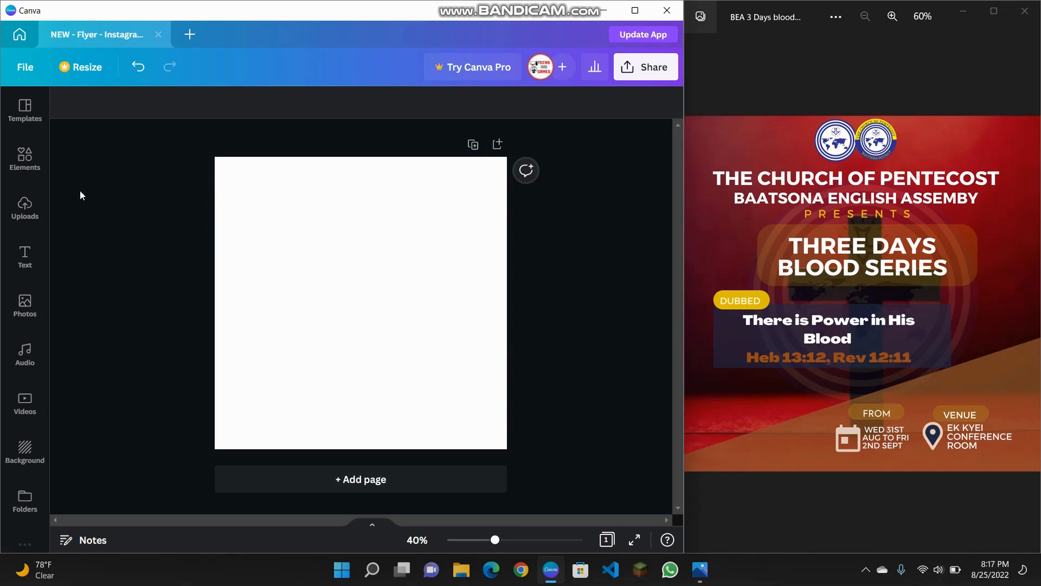
click(13, 206)
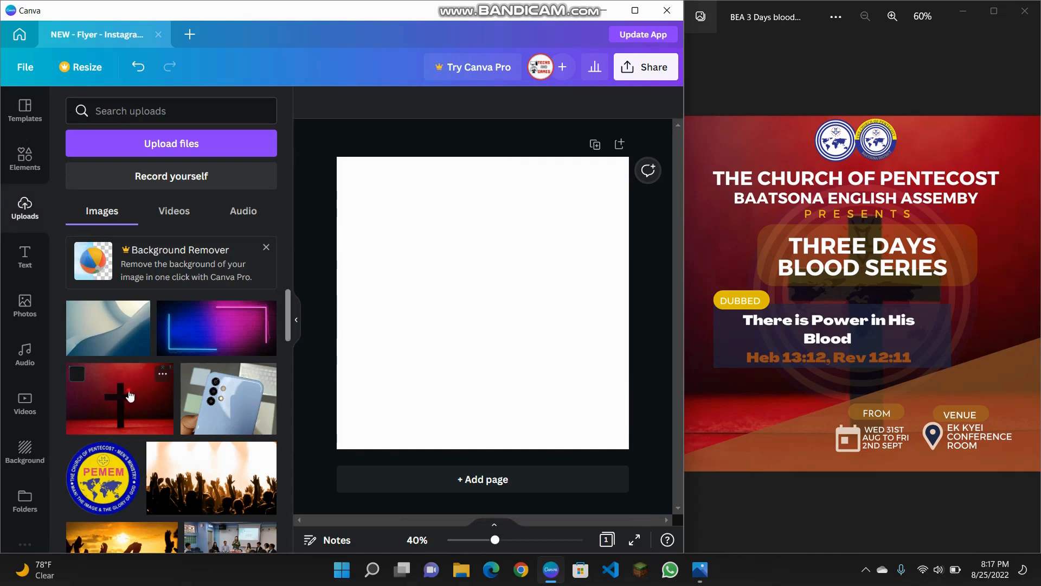
click(130, 396)
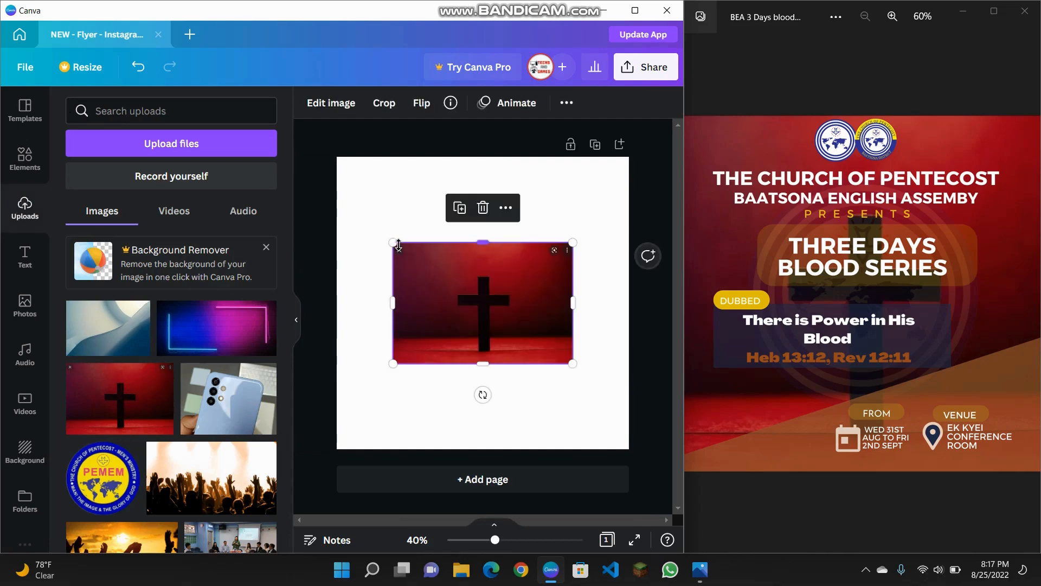
drag(398, 245, 348, 143)
drag(573, 190, 646, 141)
drag(481, 398, 493, 450)
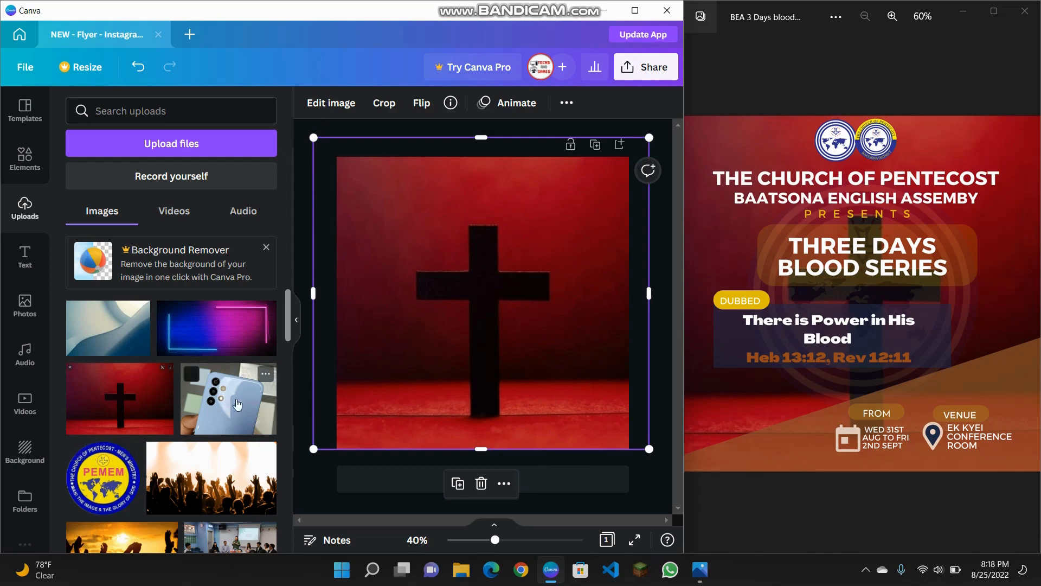
click(504, 132)
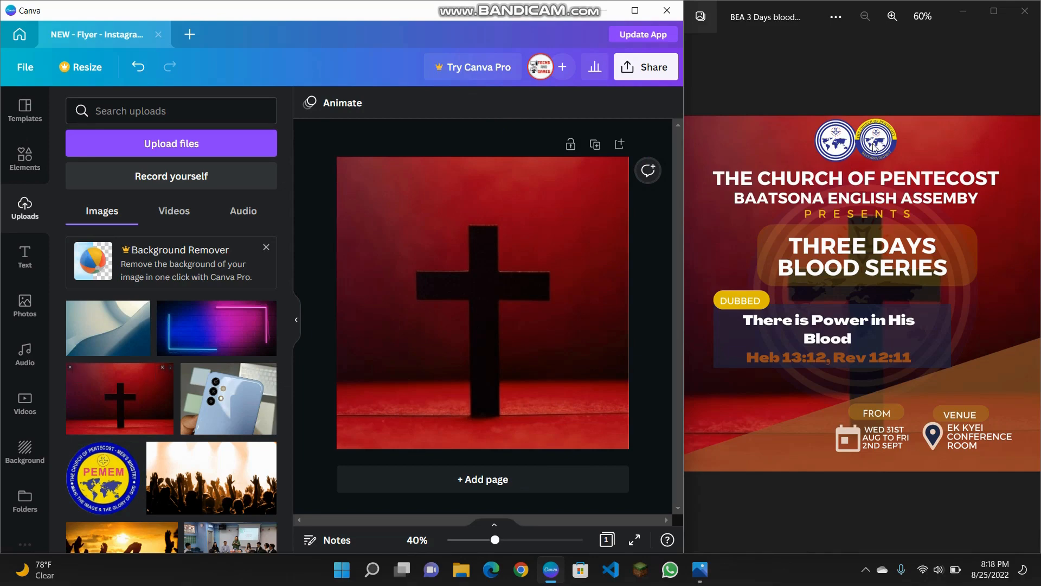
click(98, 486)
drag(394, 391, 521, 265)
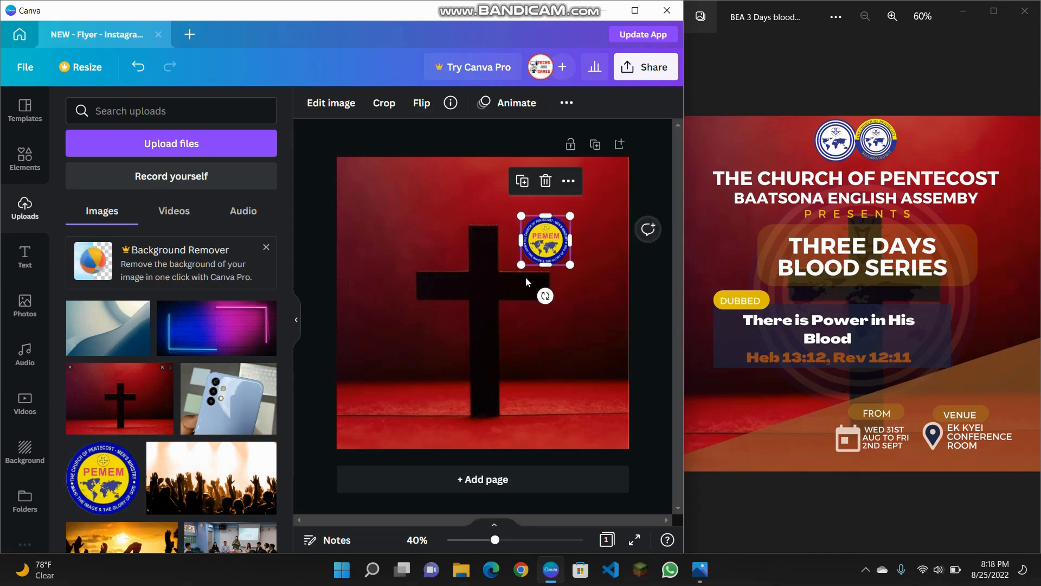
key(Delete)
Add the uploaded Church of Pentecost Baatsona District logo and shrink it to fit just right of centre at the page's upper edge.
scroll(195, 404, down, 2)
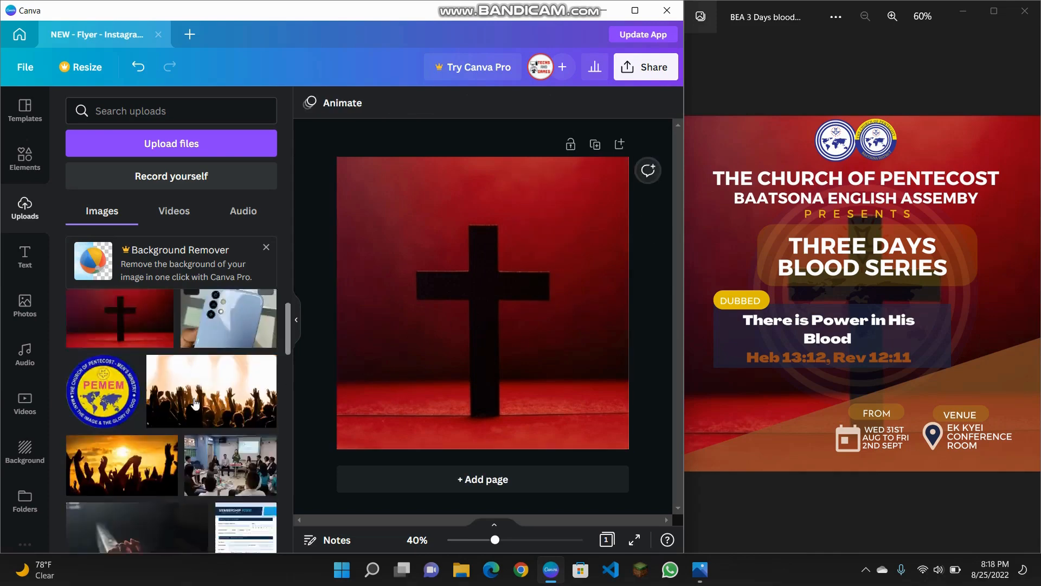
scroll(195, 404, up, 2)
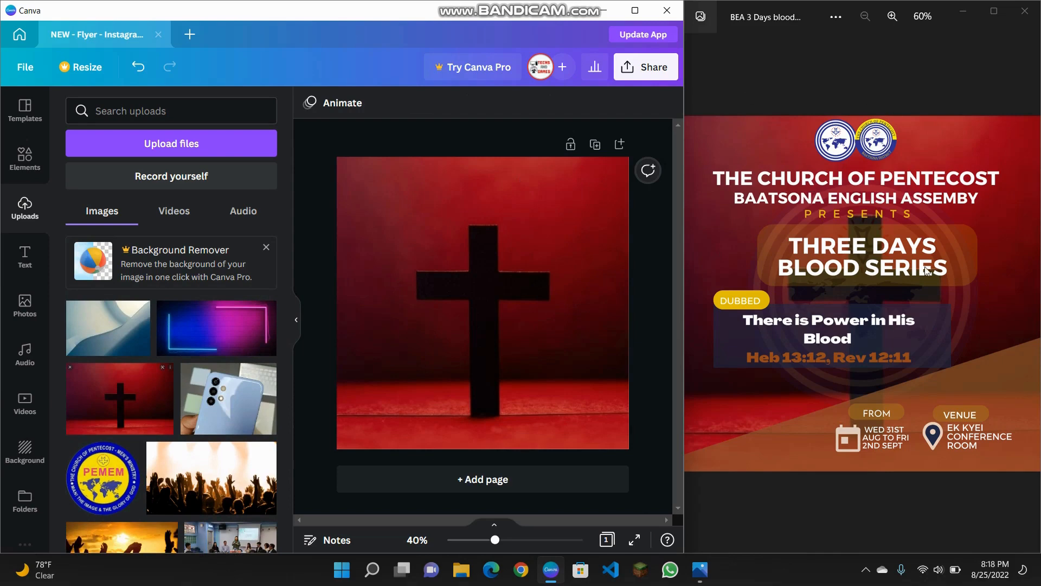
scroll(266, 448, down, 5)
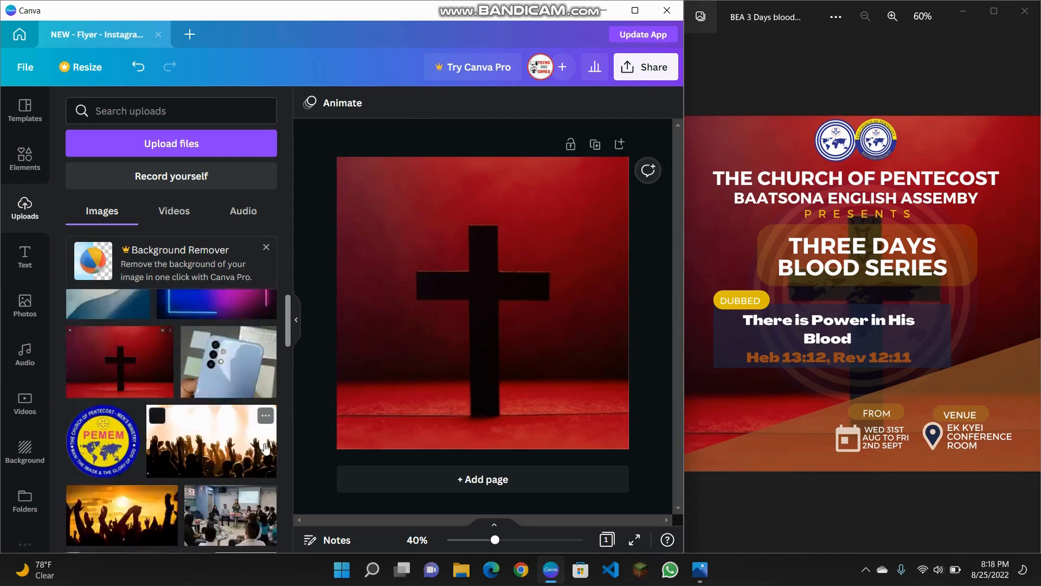
click(156, 430)
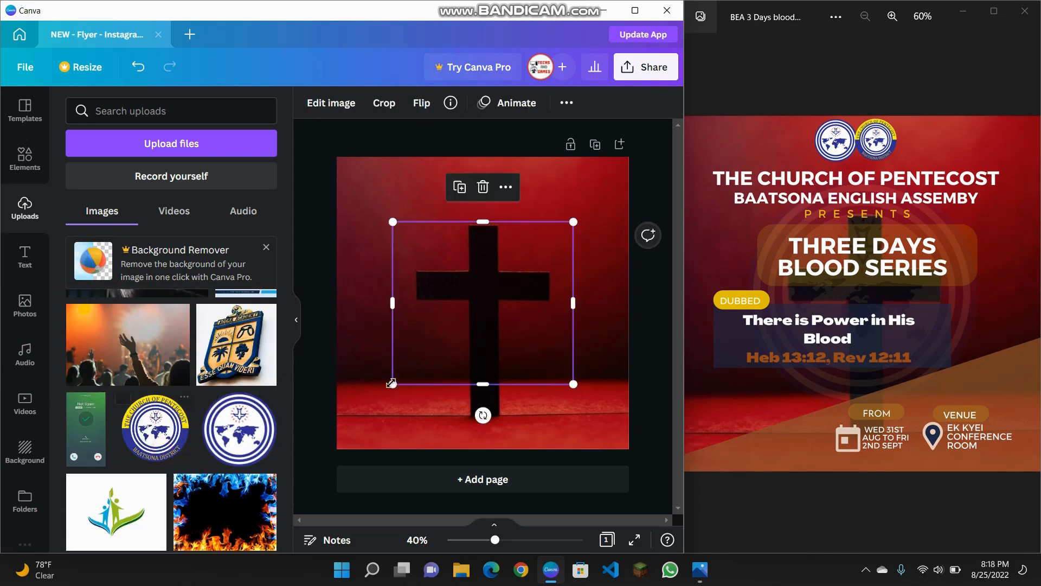
drag(389, 386, 480, 204)
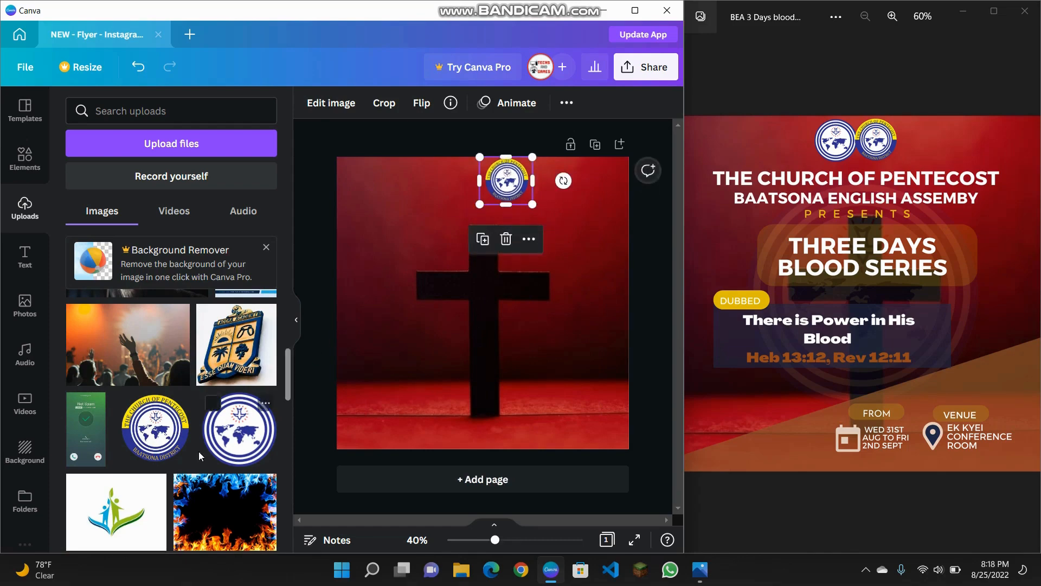
Add the uploaded plain blue-and-white globe logo and scale it down to match the district logo, placing it directly to that logo's left.
click(245, 435)
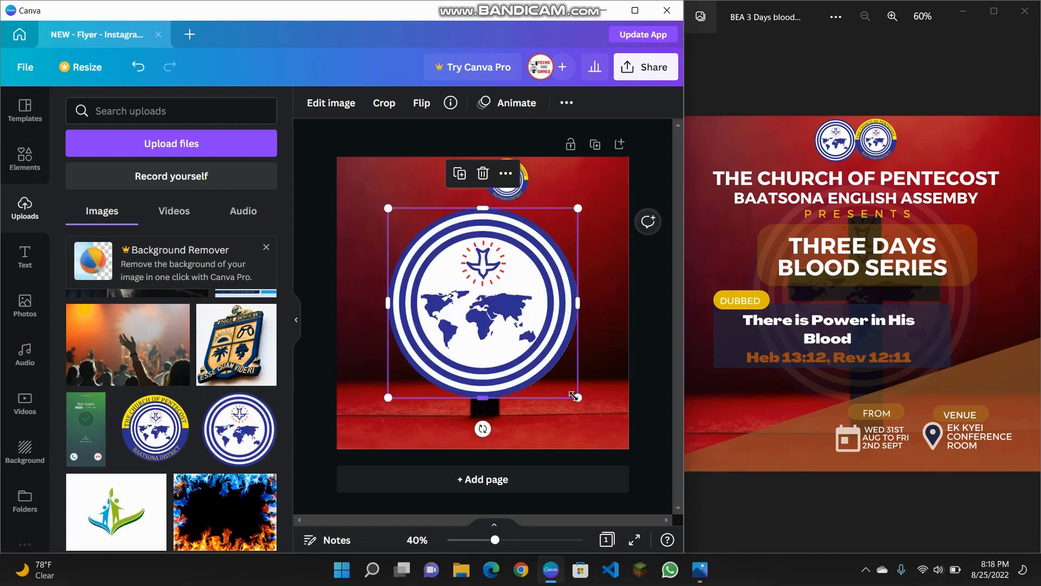
drag(580, 400, 447, 180)
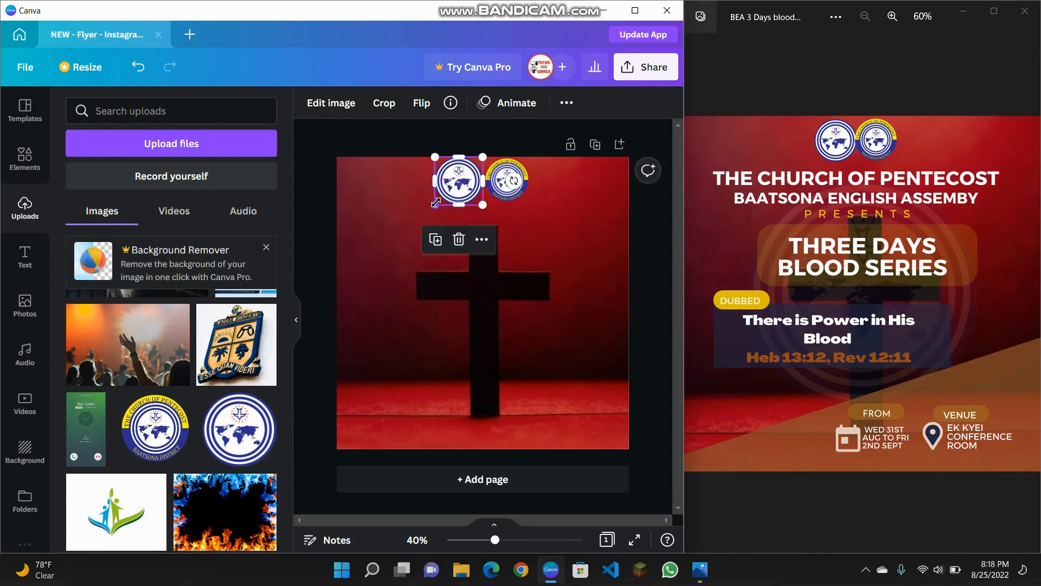
drag(436, 203, 467, 180)
click(637, 223)
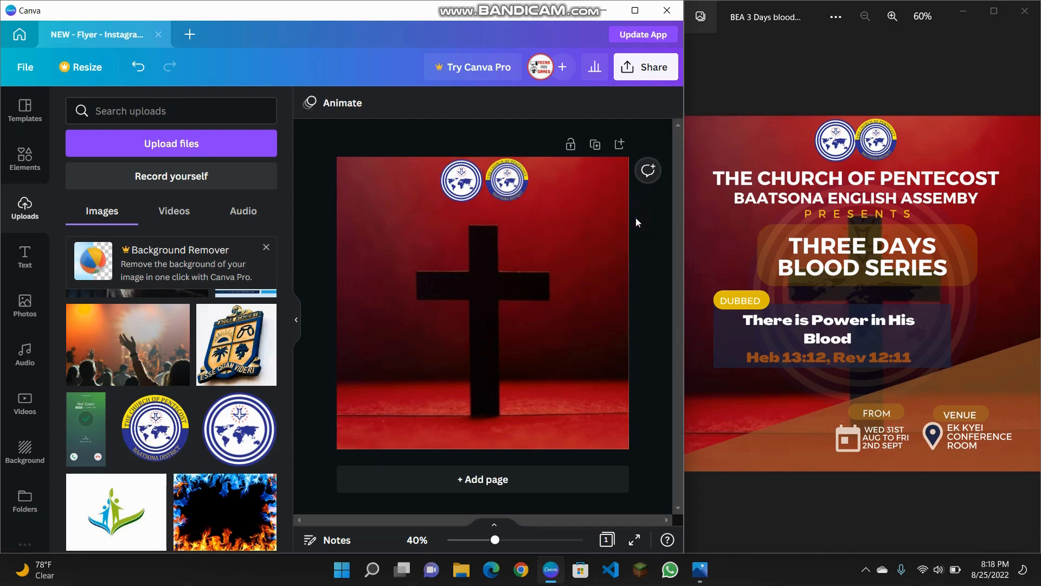
Maximize the design window and add a heading text box over the cross.
click(637, 12)
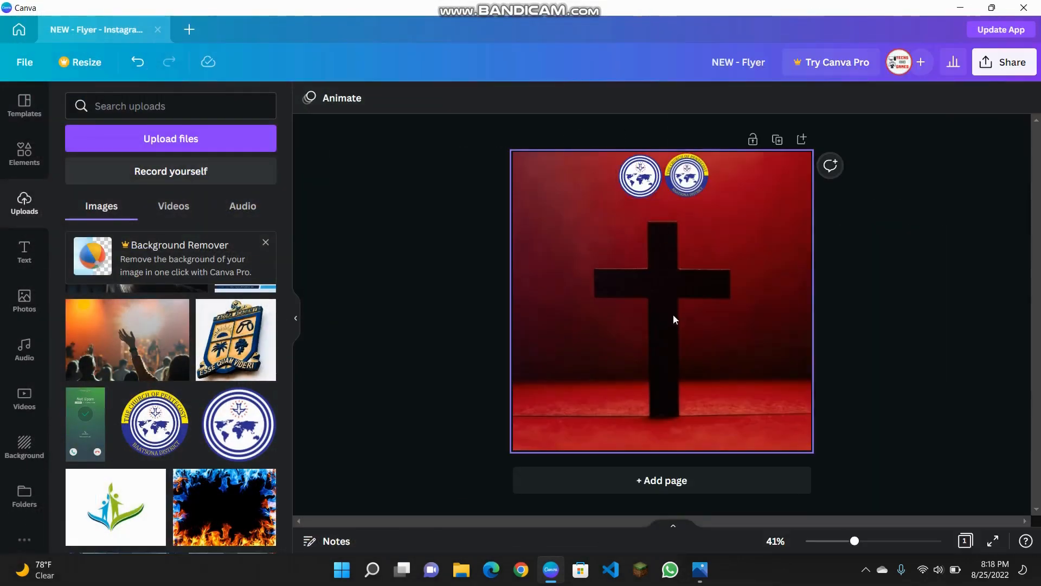
click(653, 328)
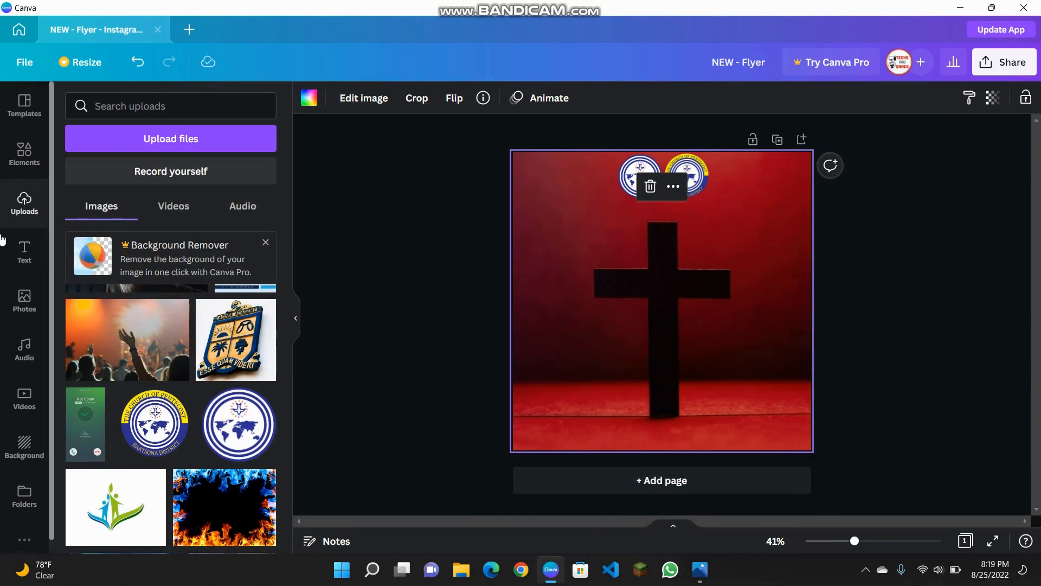
click(5, 263)
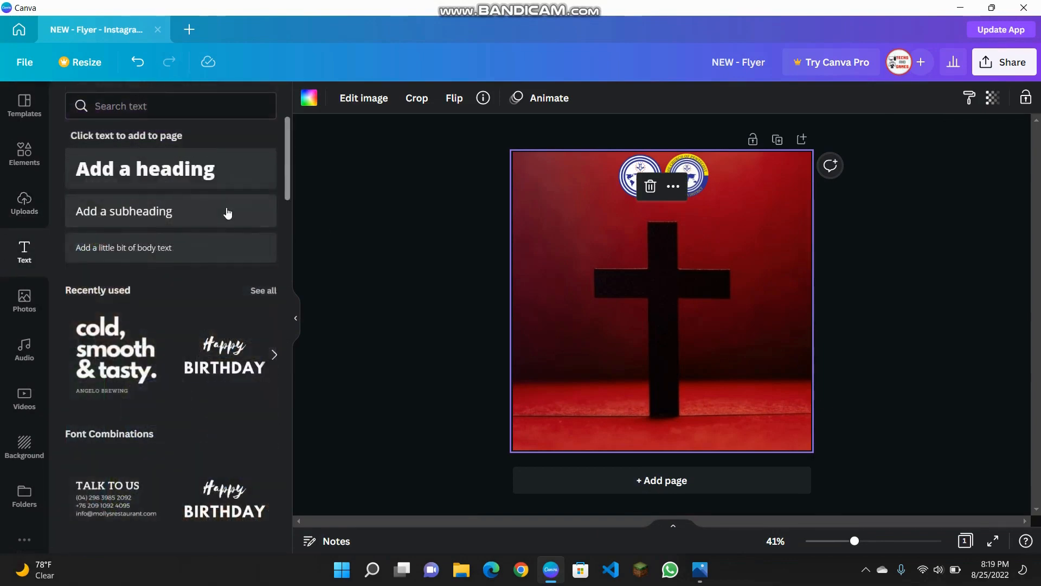
scroll(205, 286, down, 5)
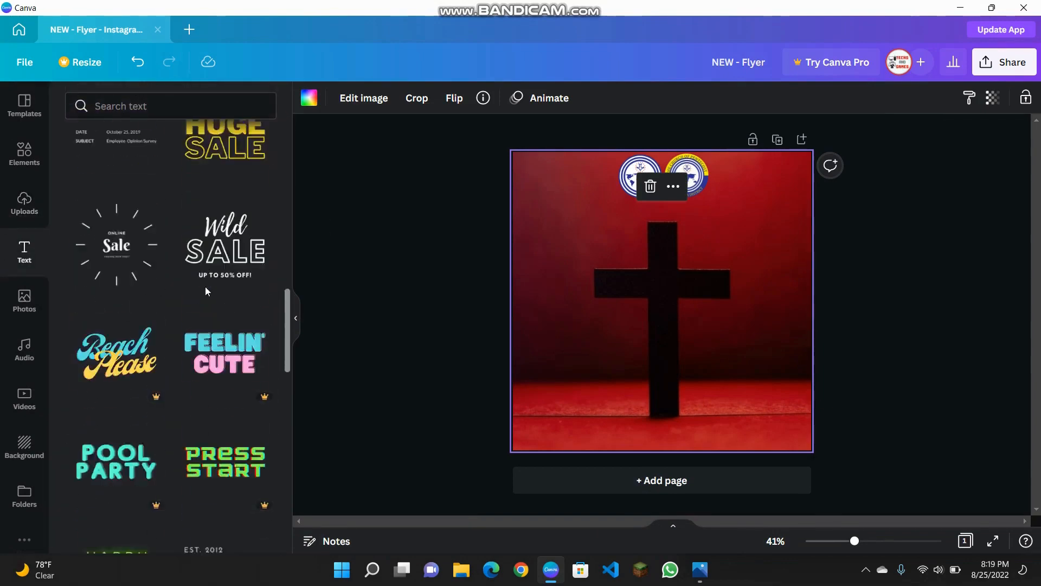
scroll(205, 286, up, 5)
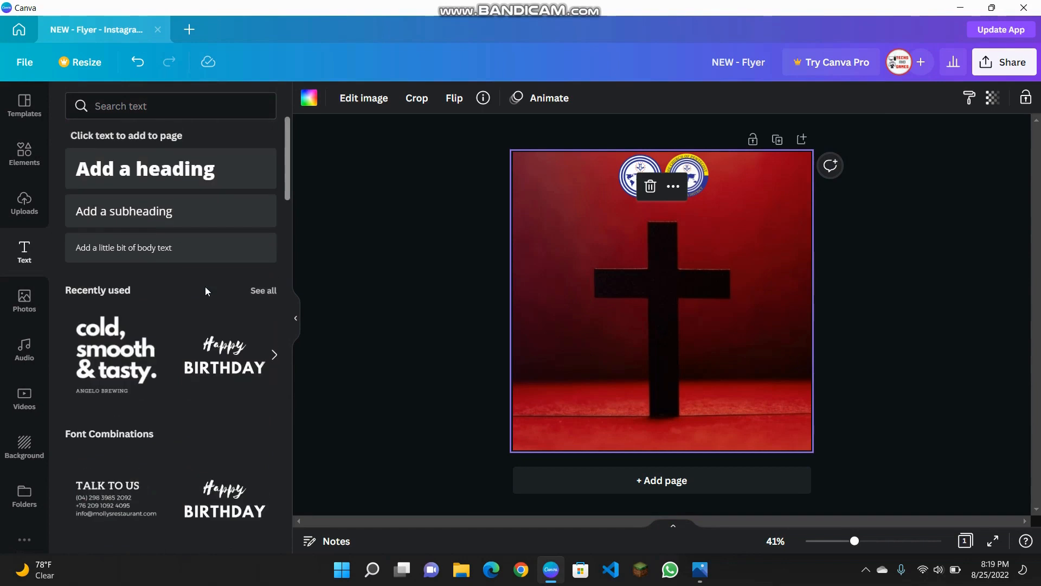
click(205, 170)
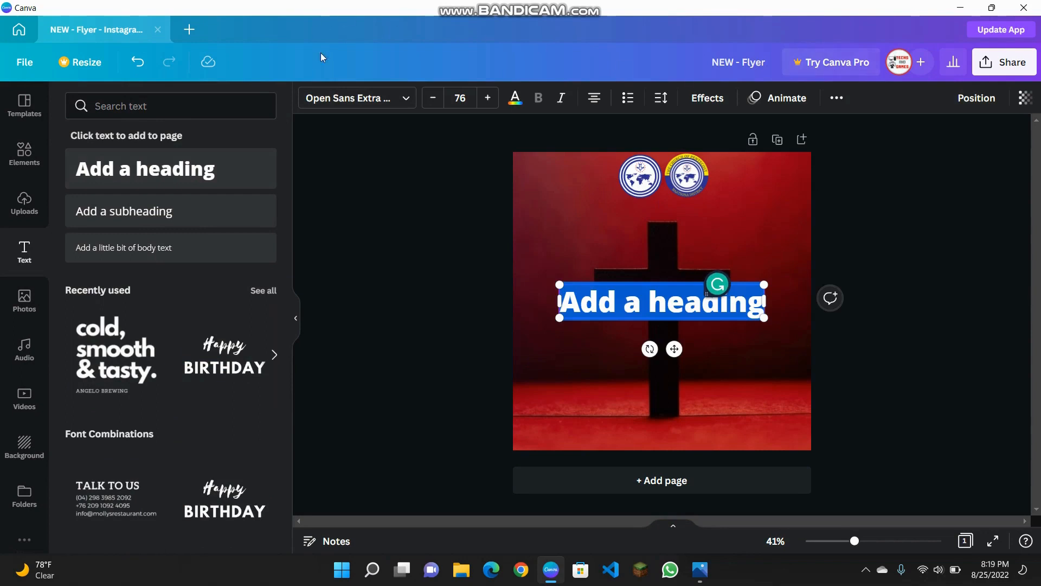
Examine the available fonts and the text colour options for the heading.
click(364, 107)
scroll(138, 345, down, 10)
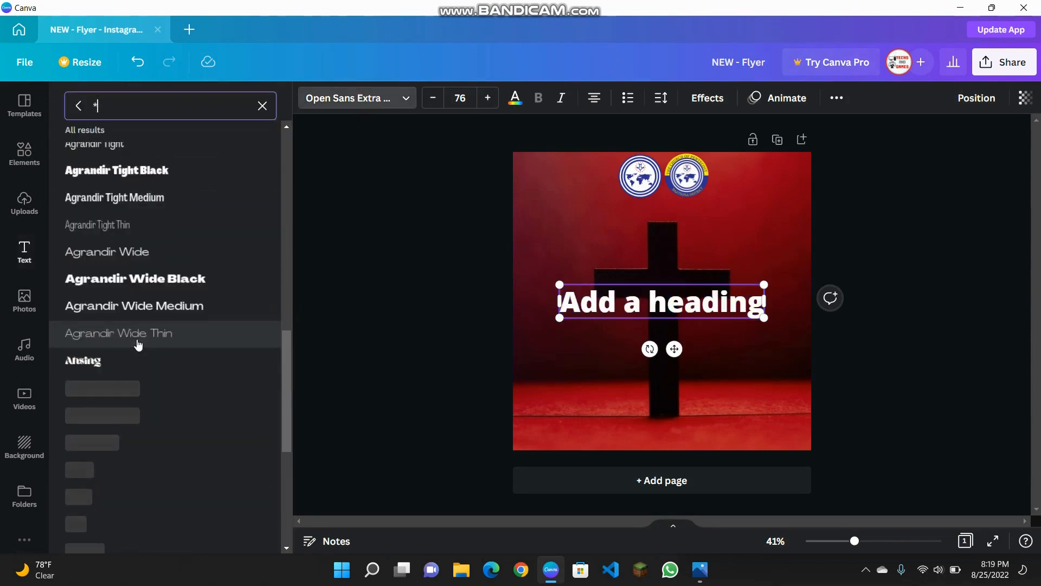
scroll(138, 344, up, 10)
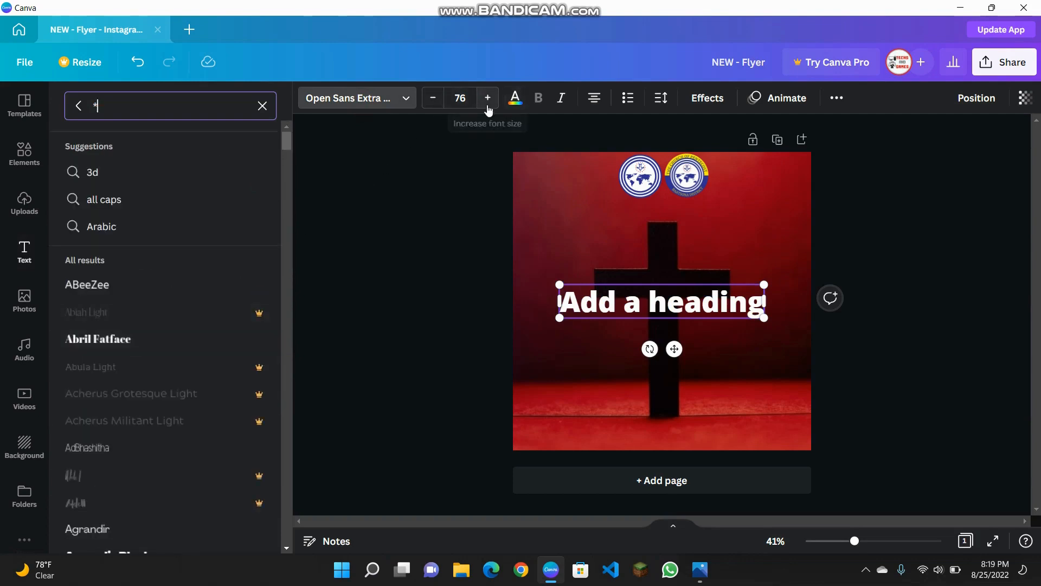
click(515, 99)
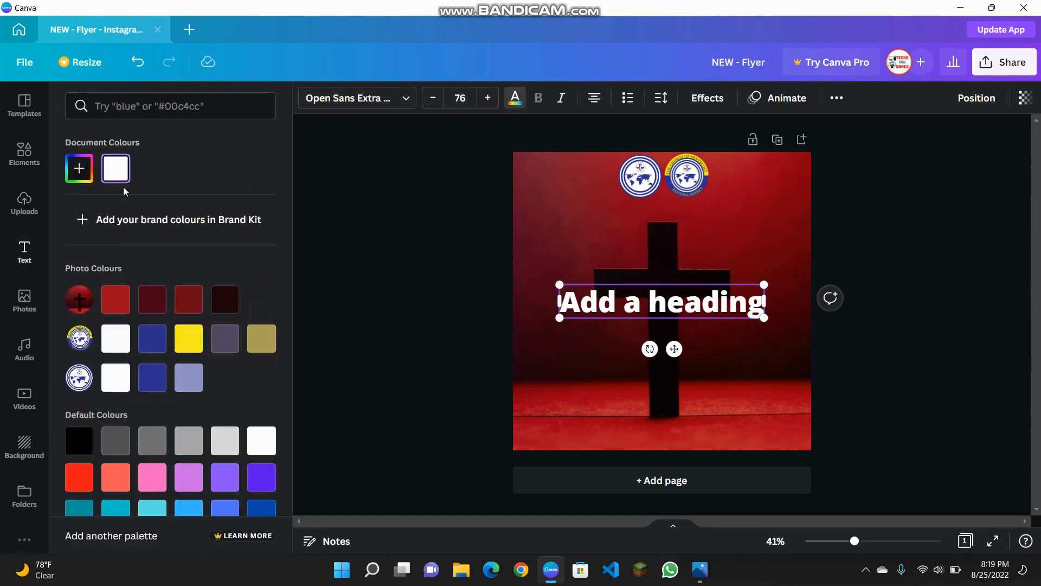
click(80, 169)
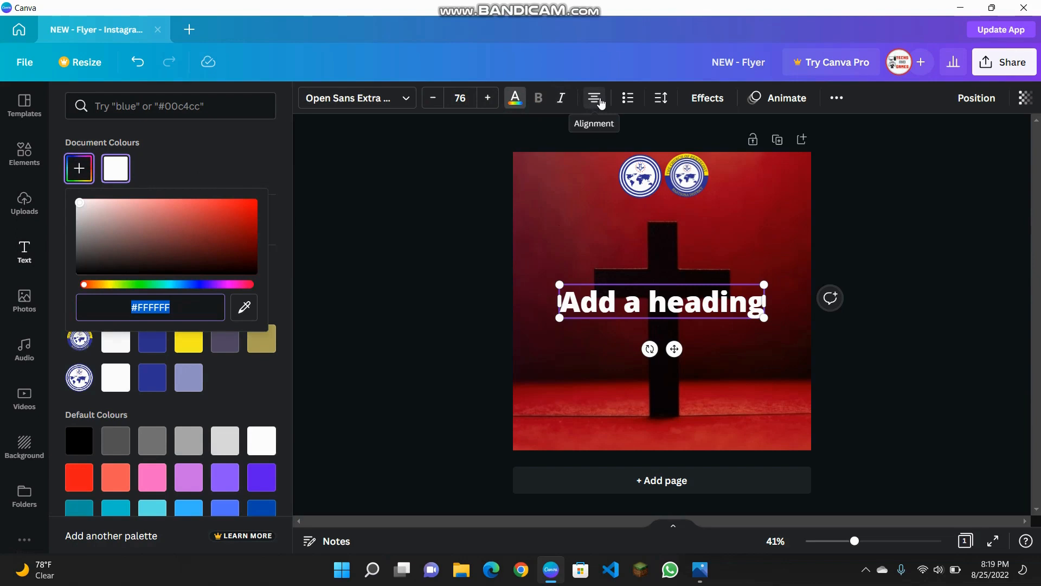
Set the heading's letter spacing to 55 and open the text effects.
click(660, 98)
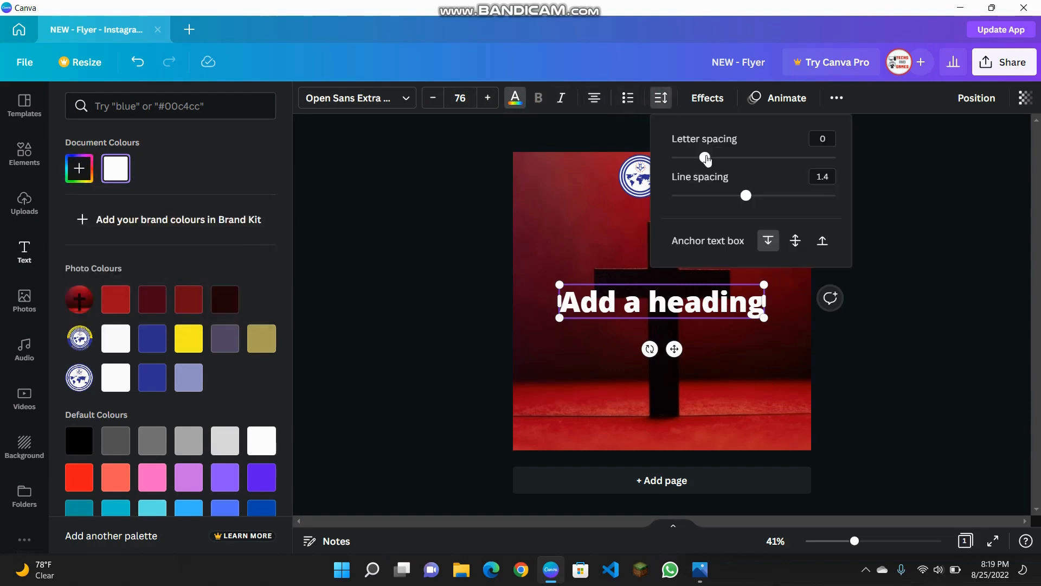
drag(704, 158, 713, 157)
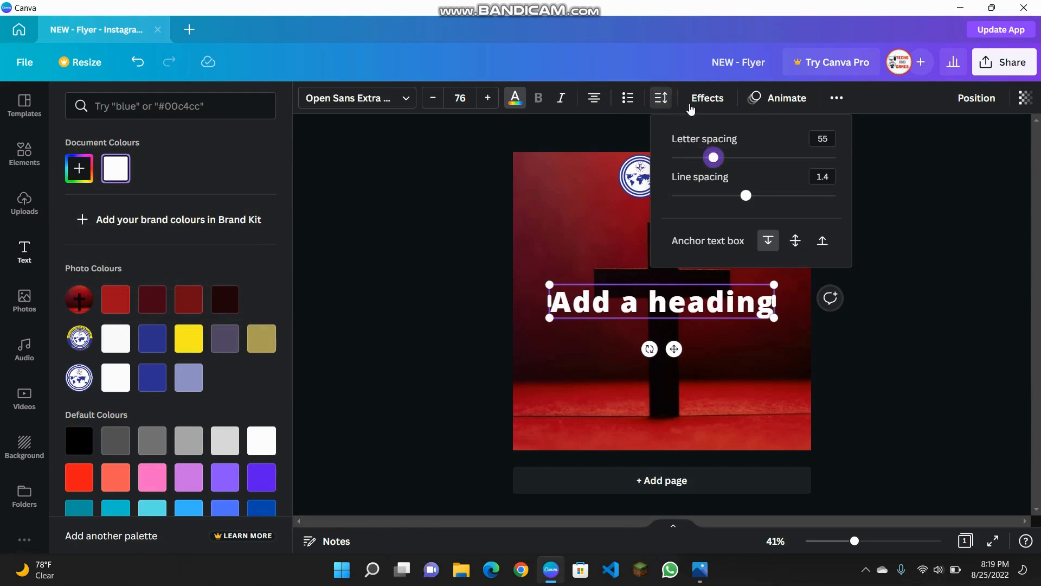
click(708, 104)
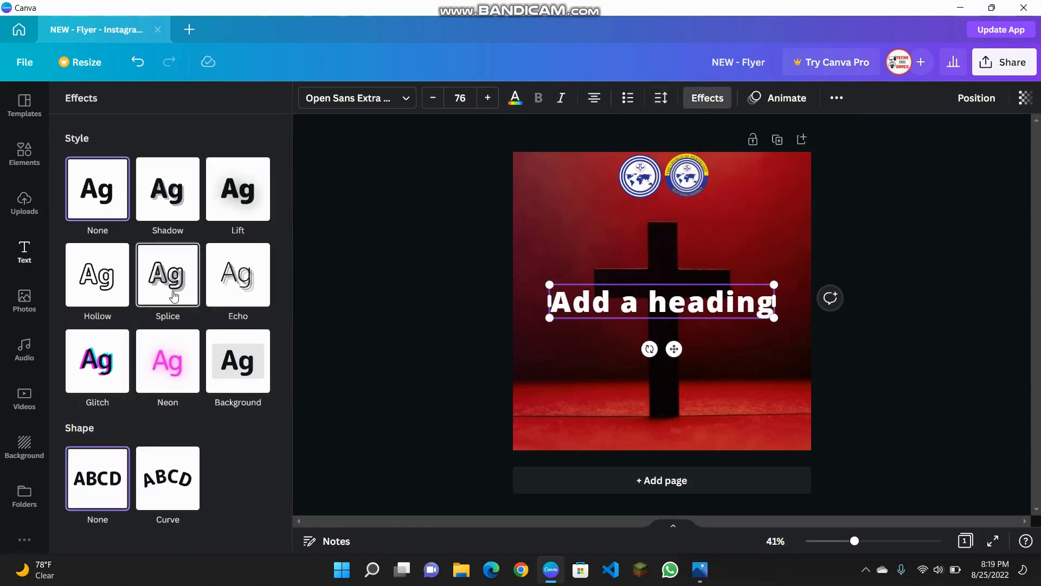
Preview the text animations on the heading and view its transparency setting.
click(780, 103)
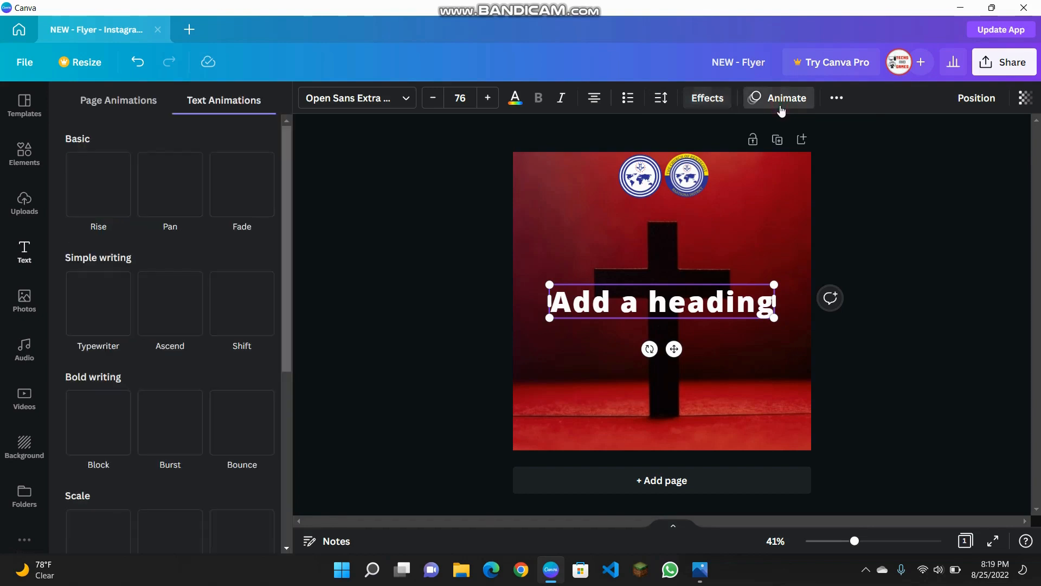
click(170, 182)
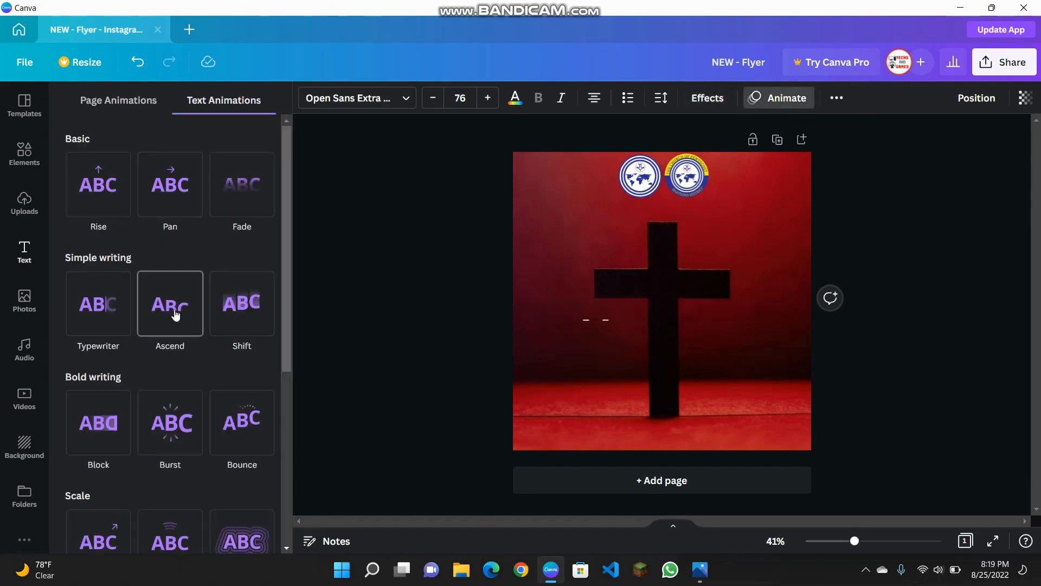
click(171, 414)
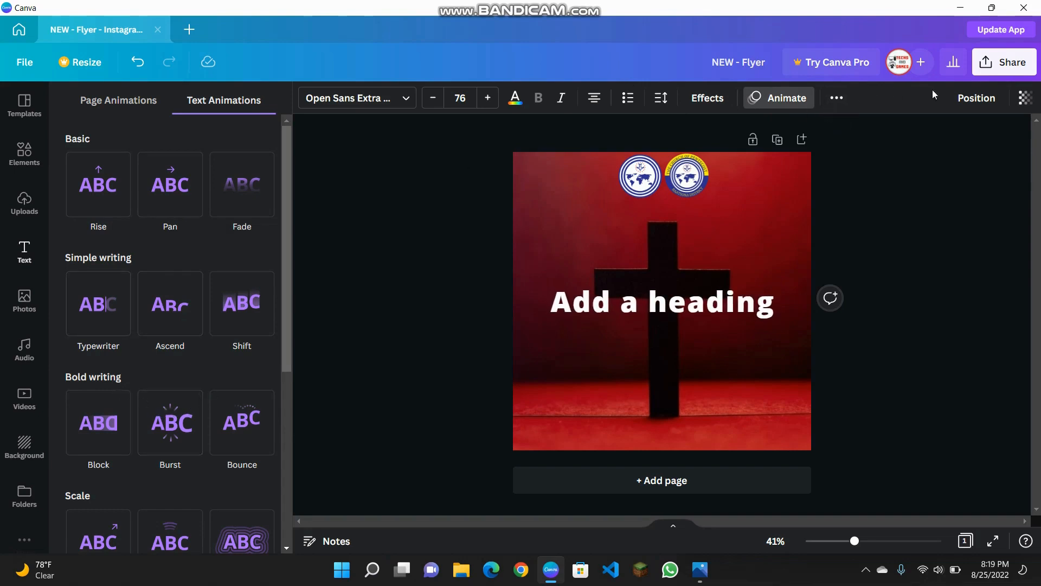
click(1025, 98)
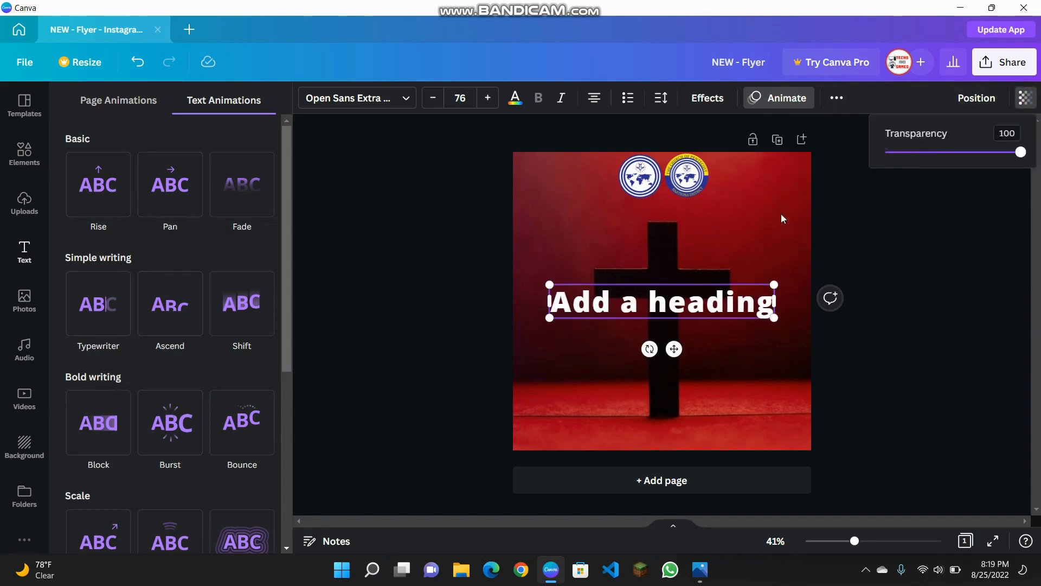
click(404, 283)
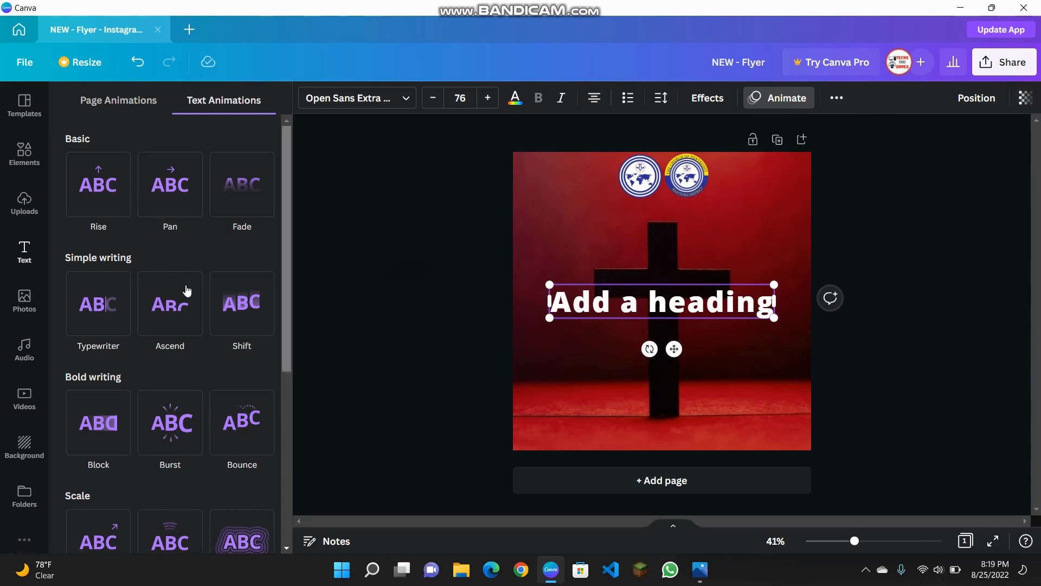
double_click(694, 304)
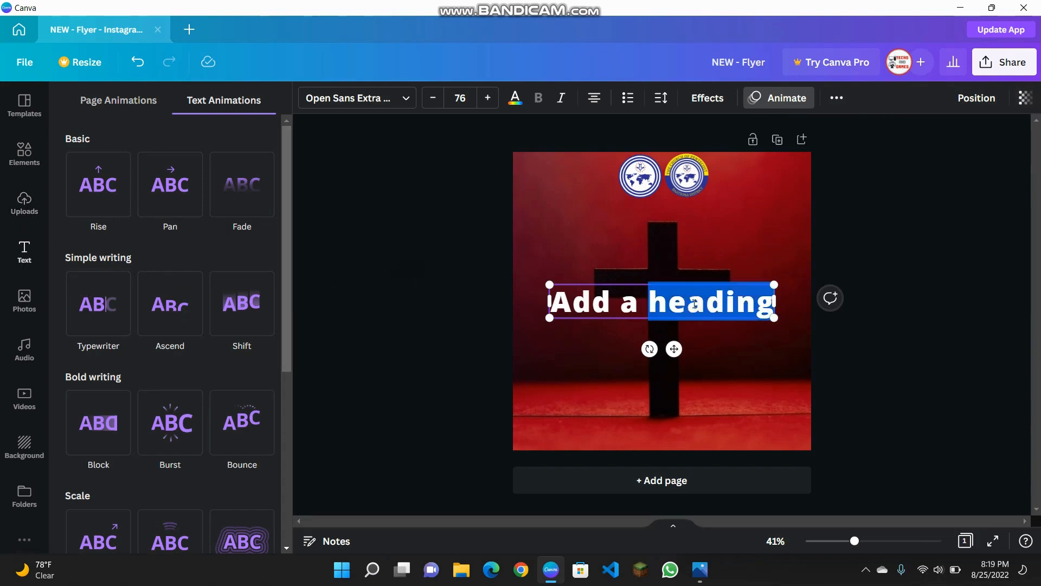
key(ctrl+a)
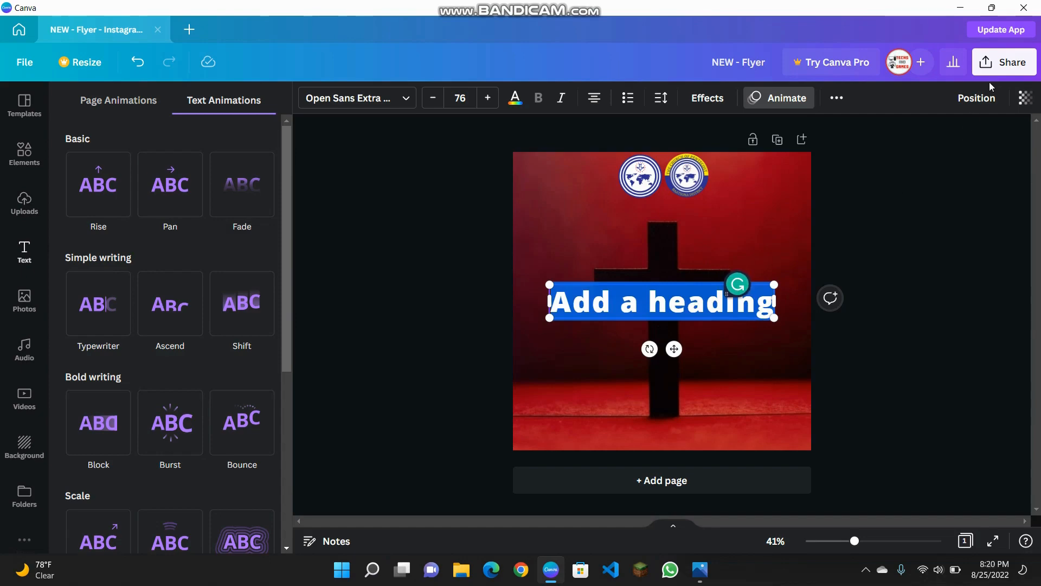
Arrange the design window side by side with the reference flyer image.
mouse_move(998, 10)
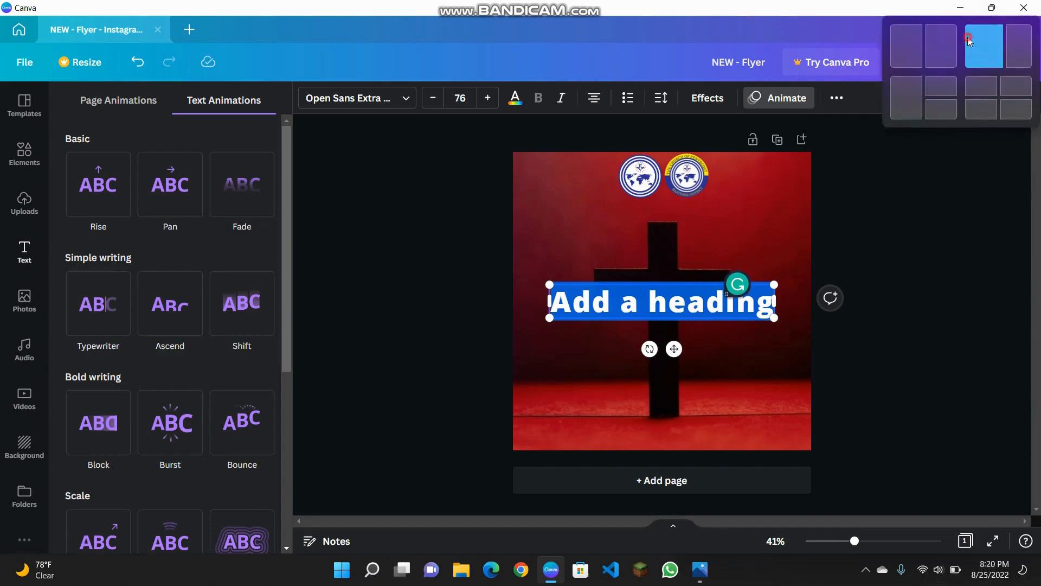
click(939, 53)
click(833, 285)
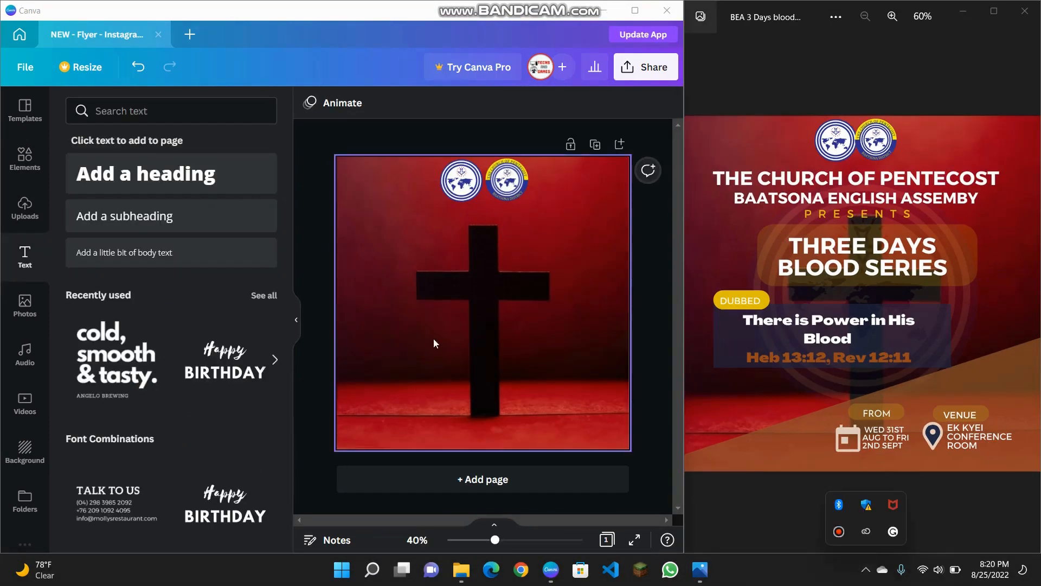
click(481, 135)
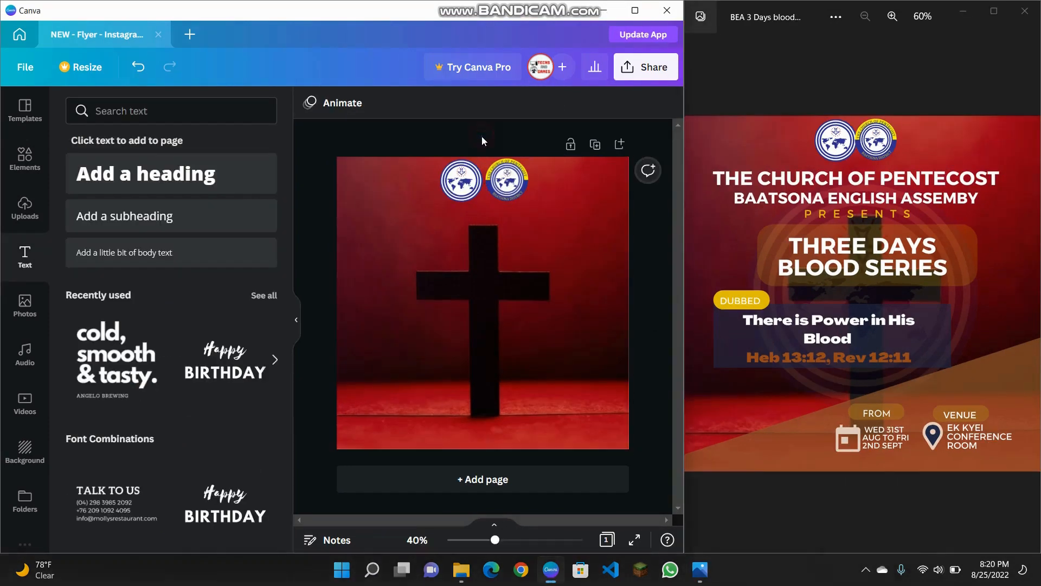
Add a heading over the cross, shrink its font size to 64.2, and make it read "THE CHURCH OF PENTECOST".
click(144, 174)
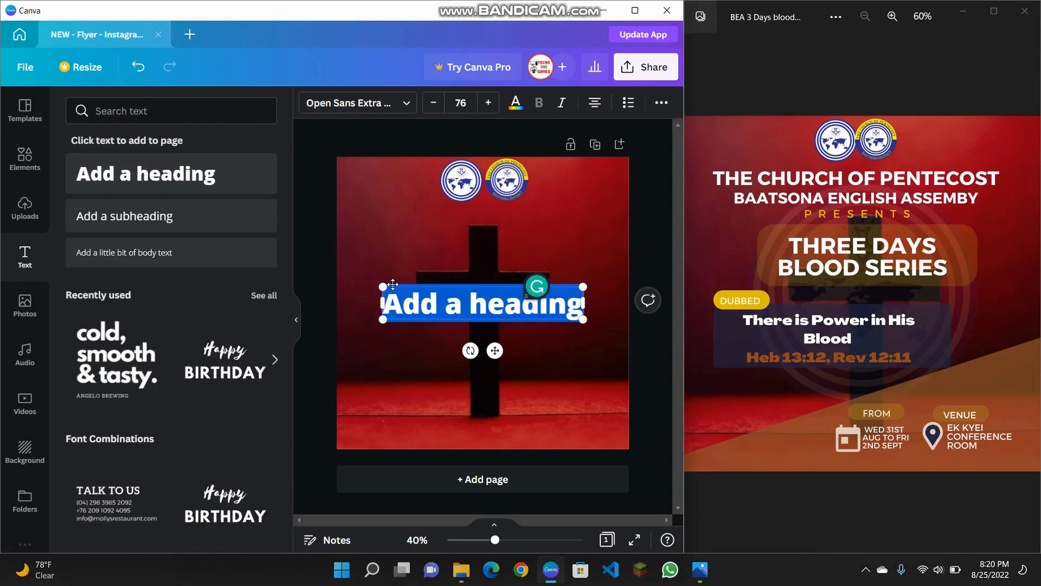
drag(383, 284, 412, 297)
text(TH)
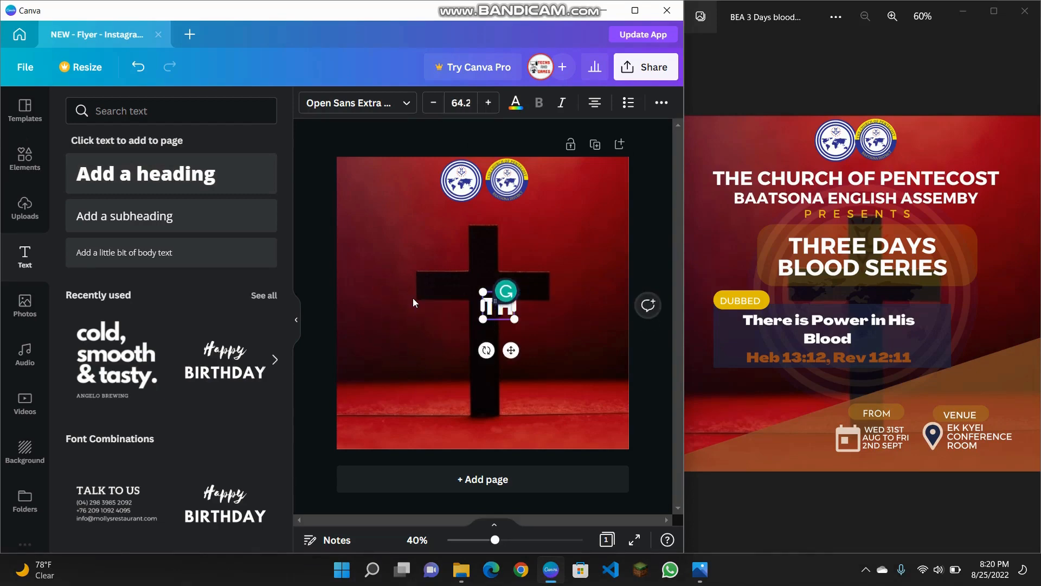
text(E CHUO)
key(BackSpace)
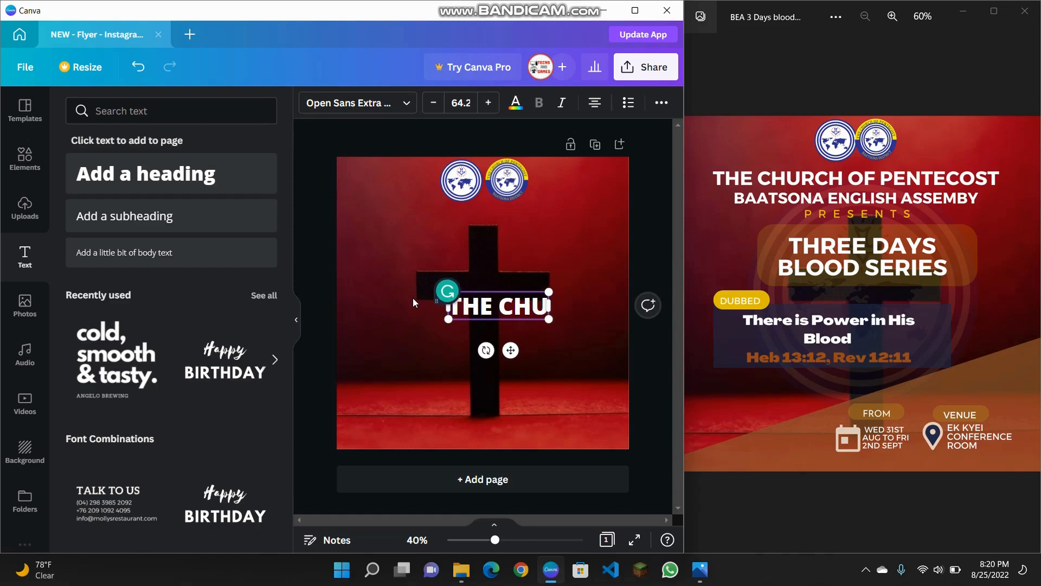
text(RCH OF P)
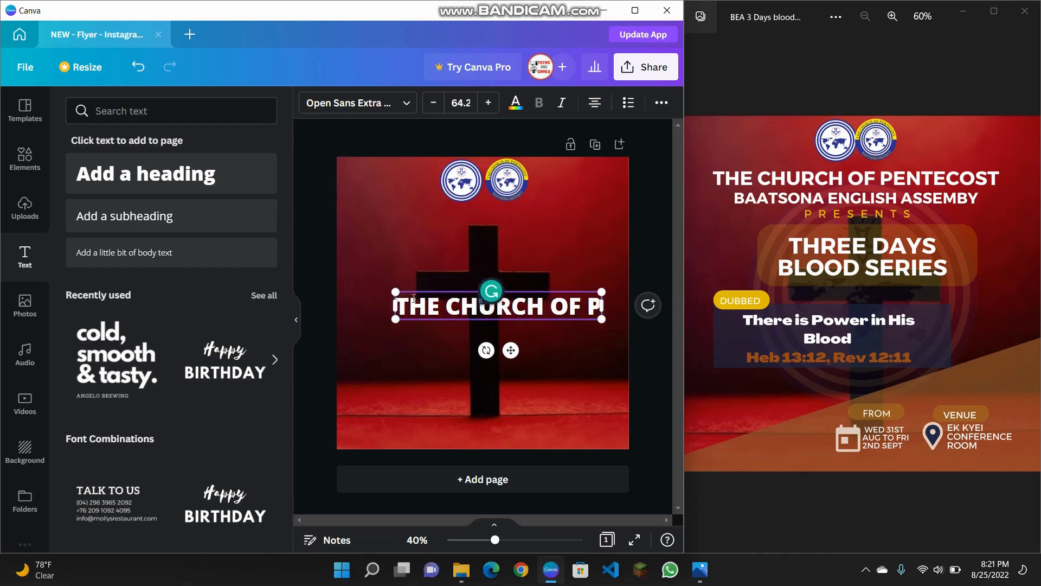
text(ENTECOST)
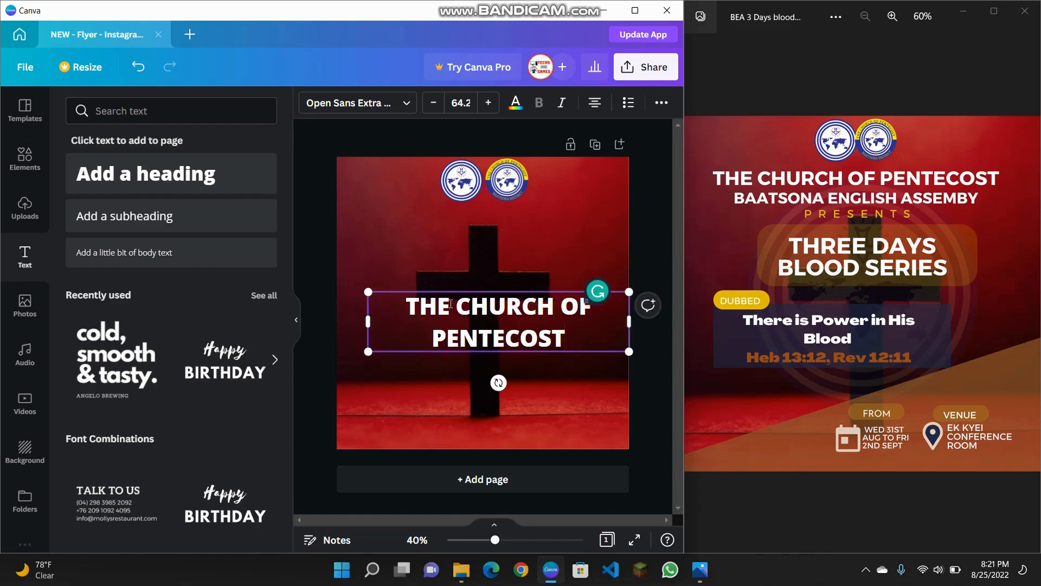
click(512, 404)
click(537, 351)
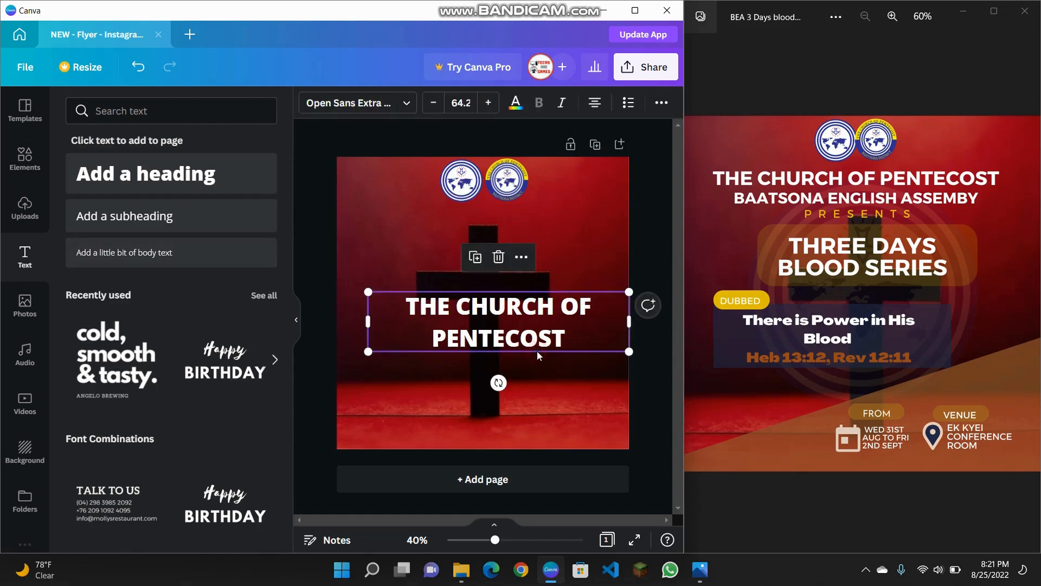
Scale the church name heading to font size 39 on a single line and place it just below the two logos.
drag(629, 352, 562, 318)
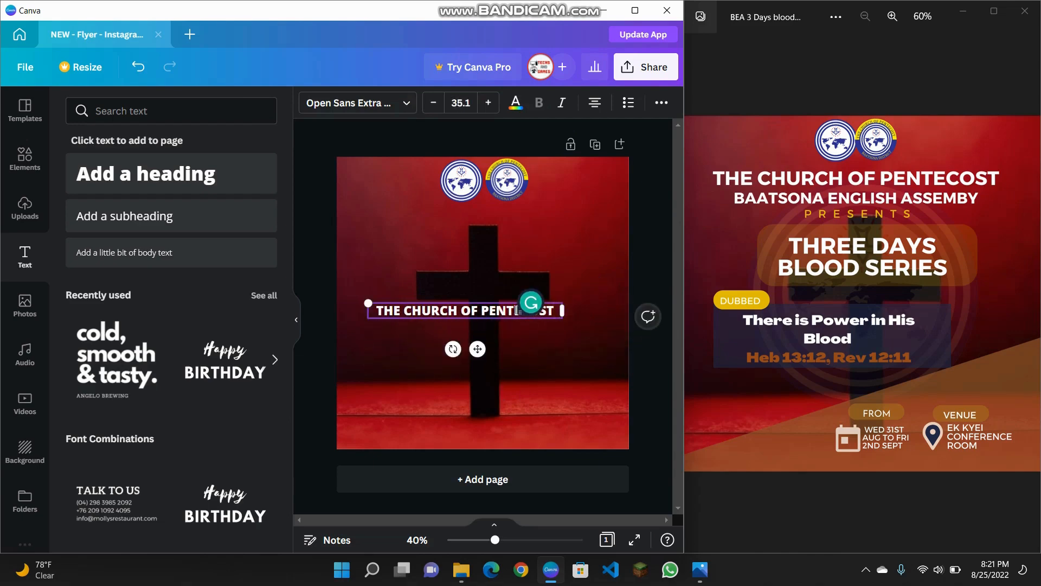
click(515, 352)
drag(477, 312, 490, 216)
drag(382, 202, 361, 190)
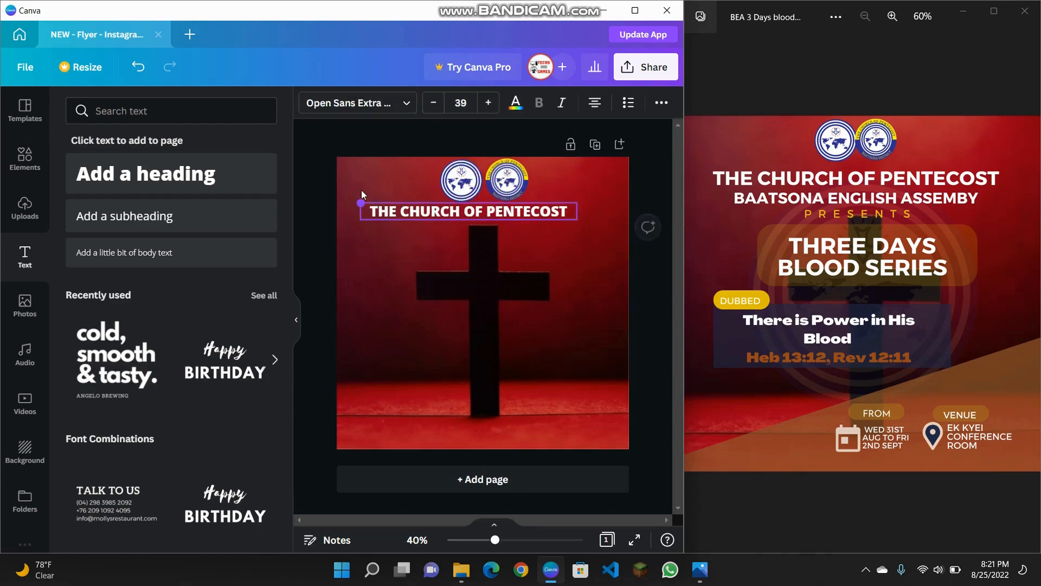
drag(412, 212, 434, 210)
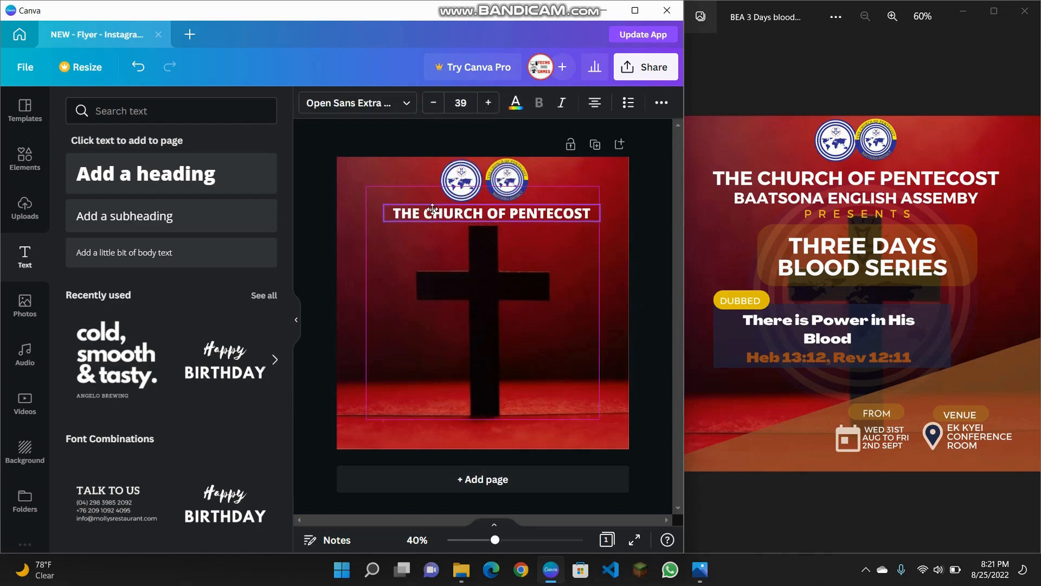
Add a heading reading "BAATSONA ENGLISH ASSEMBLY" and scale it to font size 36.3 on one line below the church name.
click(195, 192)
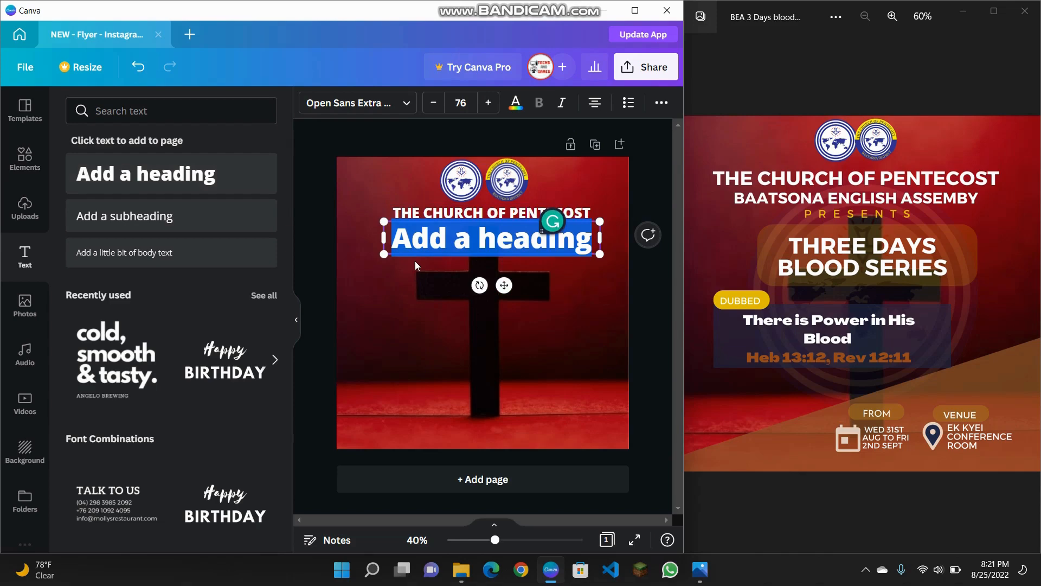
text(BAATSONA)
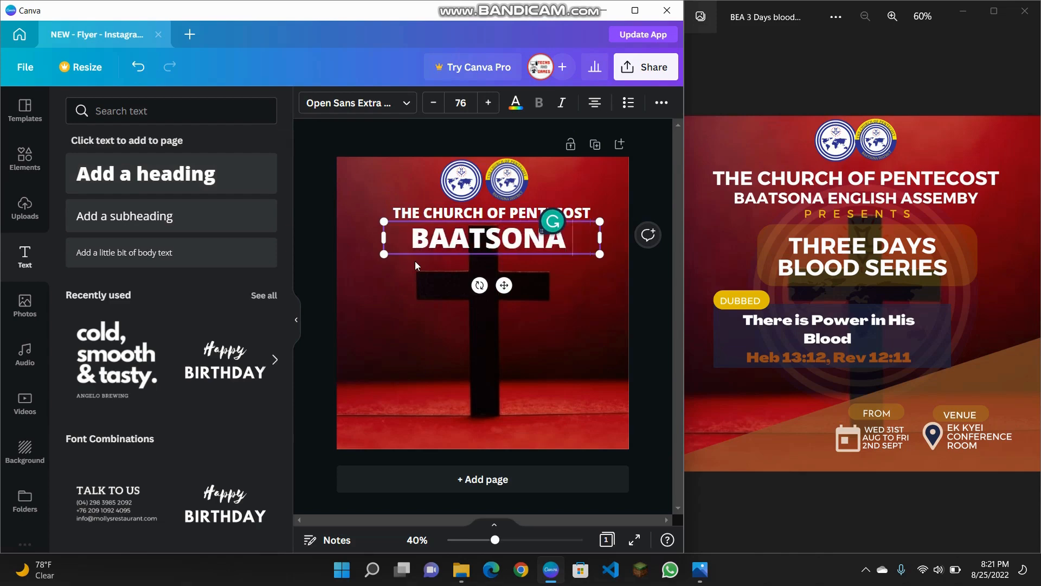
text( ENGLISH A)
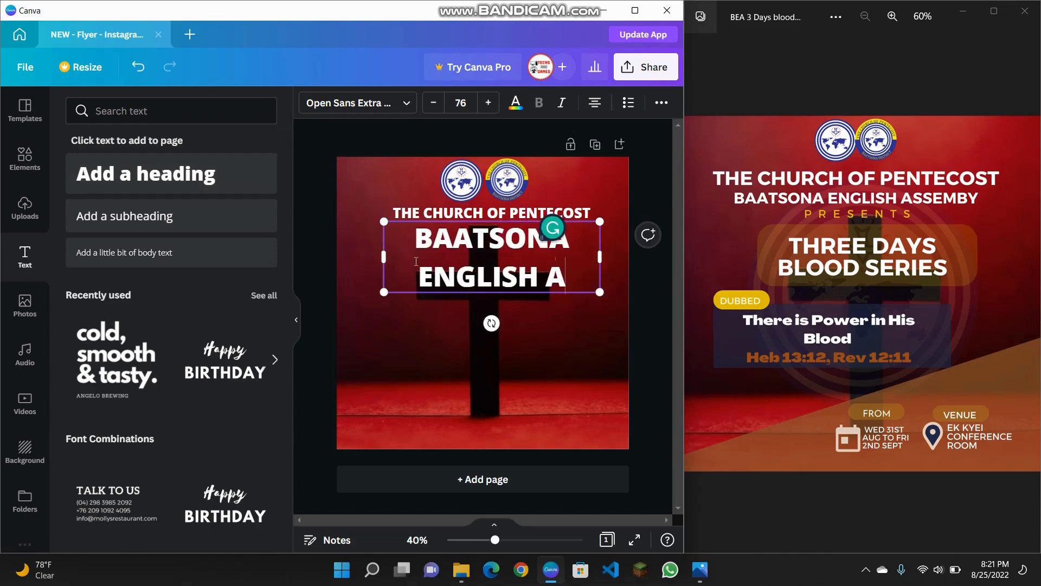
text(SSEMBLY)
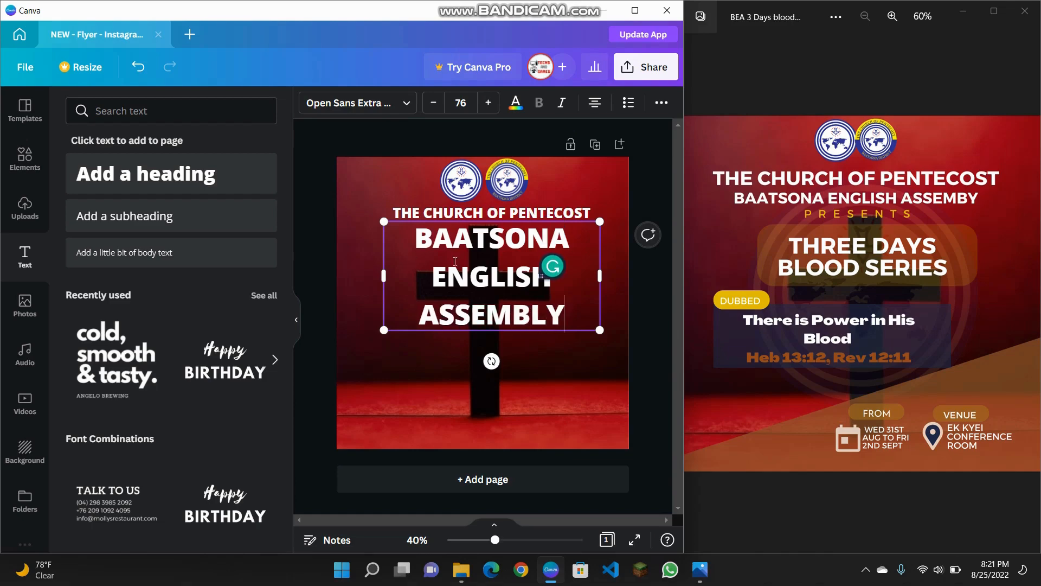
drag(599, 330, 618, 236)
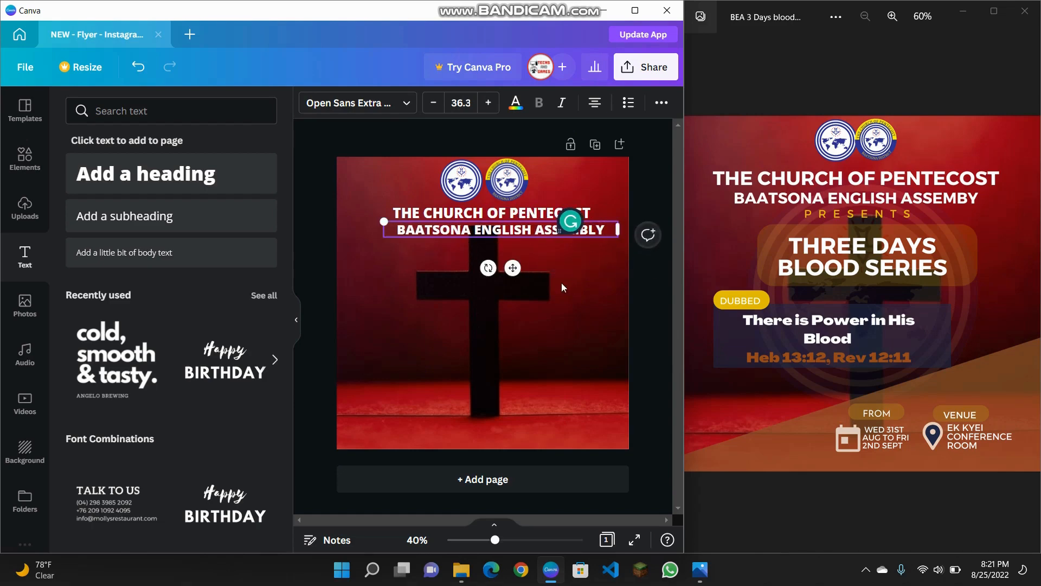
click(561, 282)
Enlarge the "THE CHURCH OF PENTECOST" heading slightly and centre the assembly heading directly beneath it.
click(410, 207)
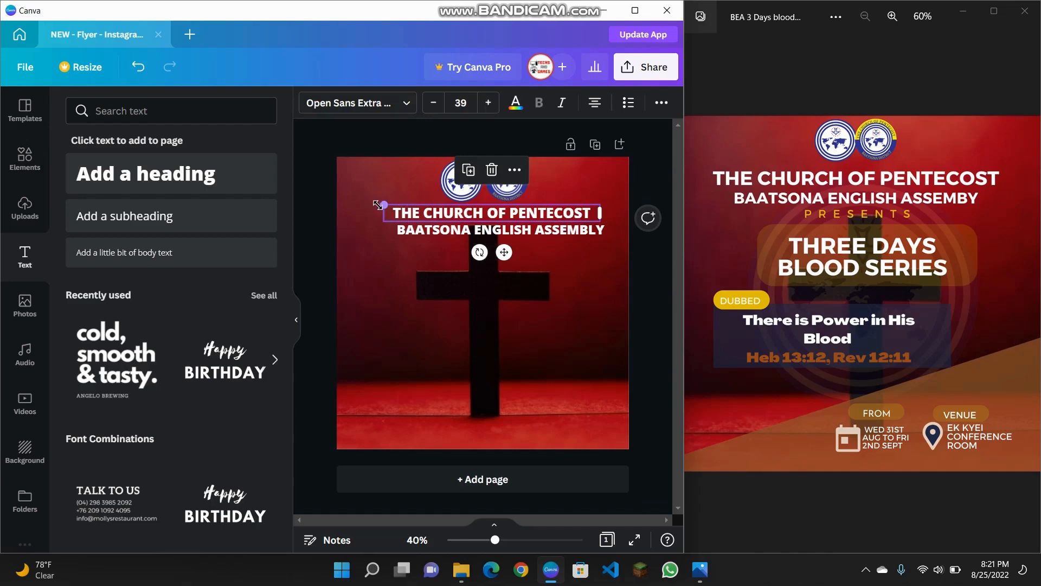
drag(378, 205, 337, 196)
drag(408, 219, 439, 233)
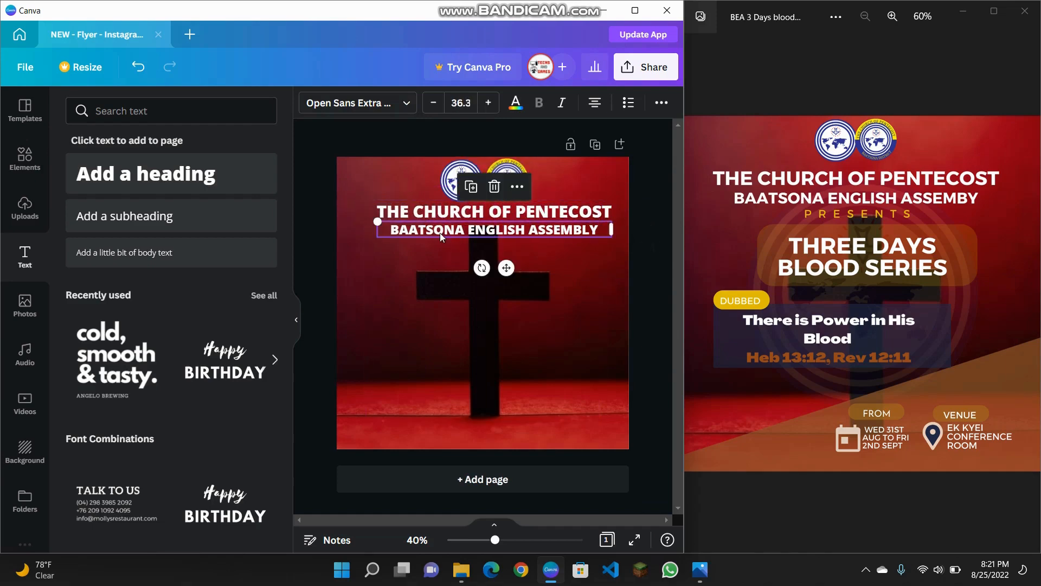
click(606, 296)
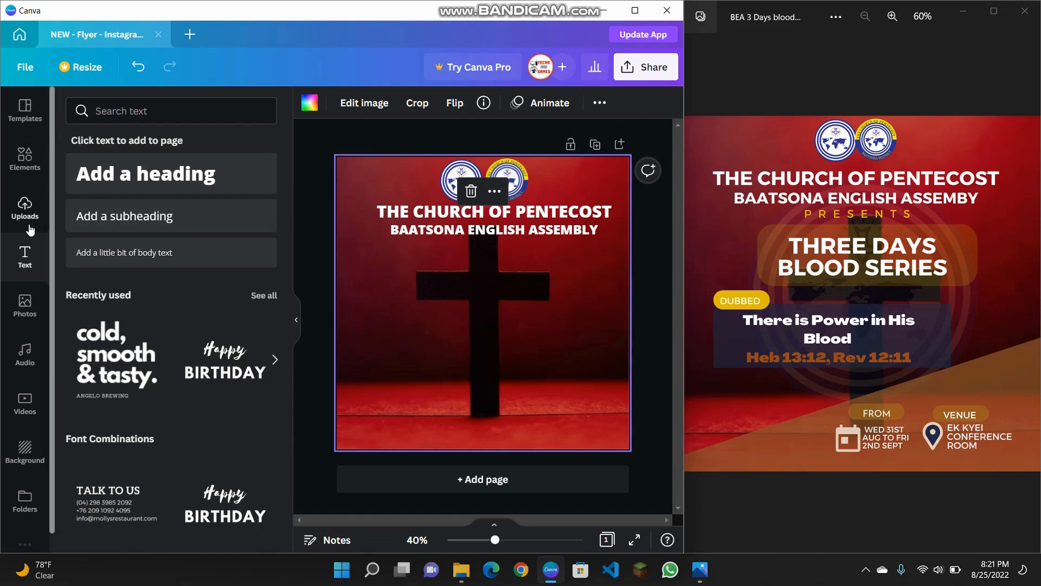
Add the blue and white globe logo from the uploaded images and enlarge it to cover the cross below the logos.
click(21, 205)
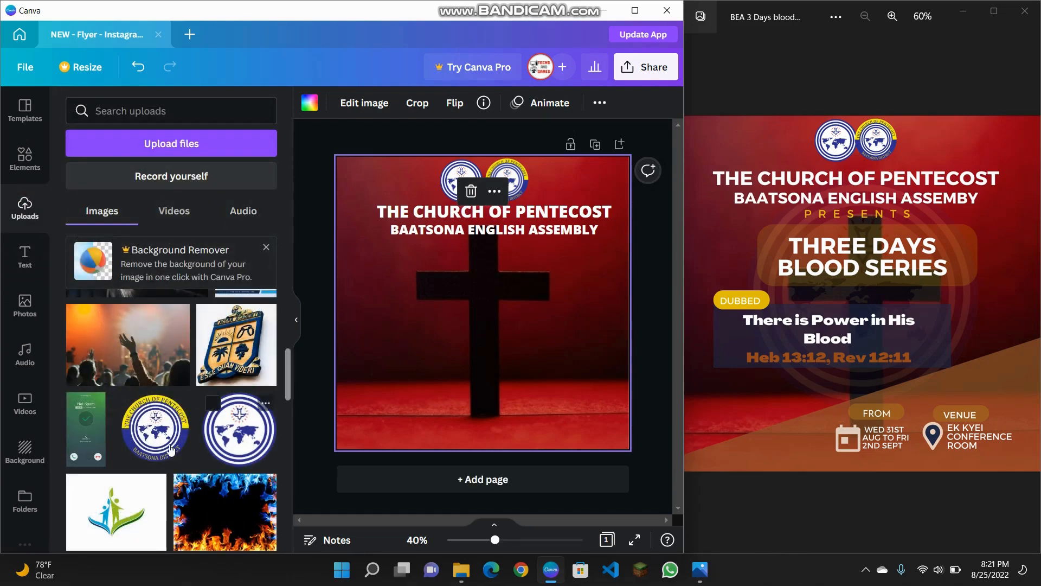
click(206, 438)
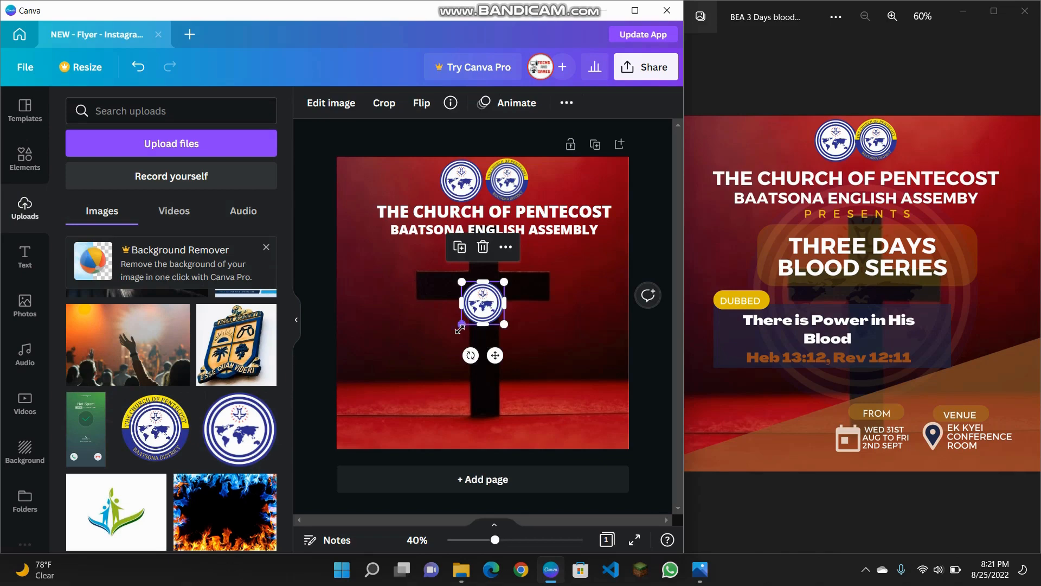
drag(460, 328, 378, 408)
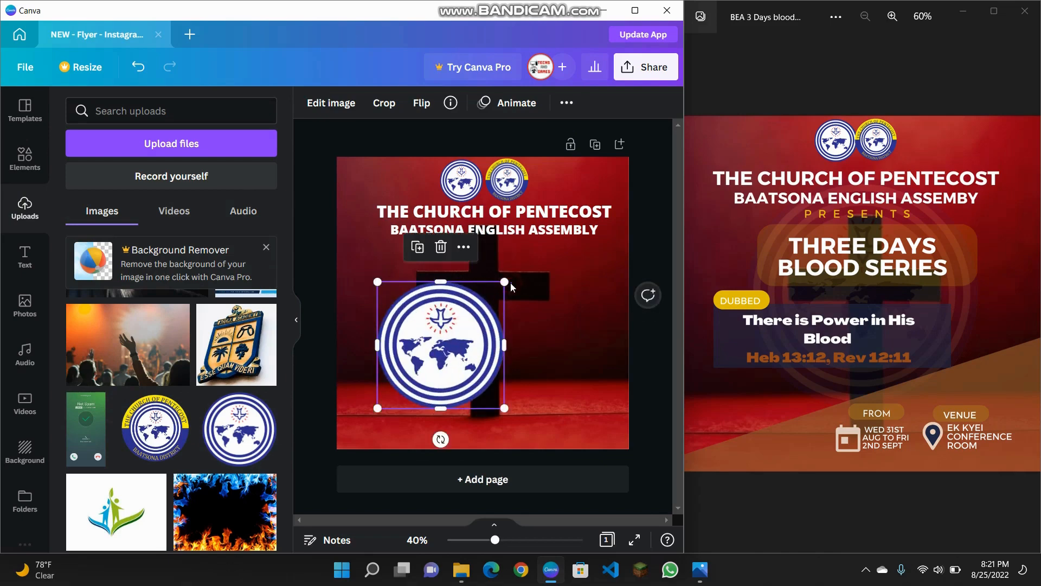
drag(503, 282, 590, 200)
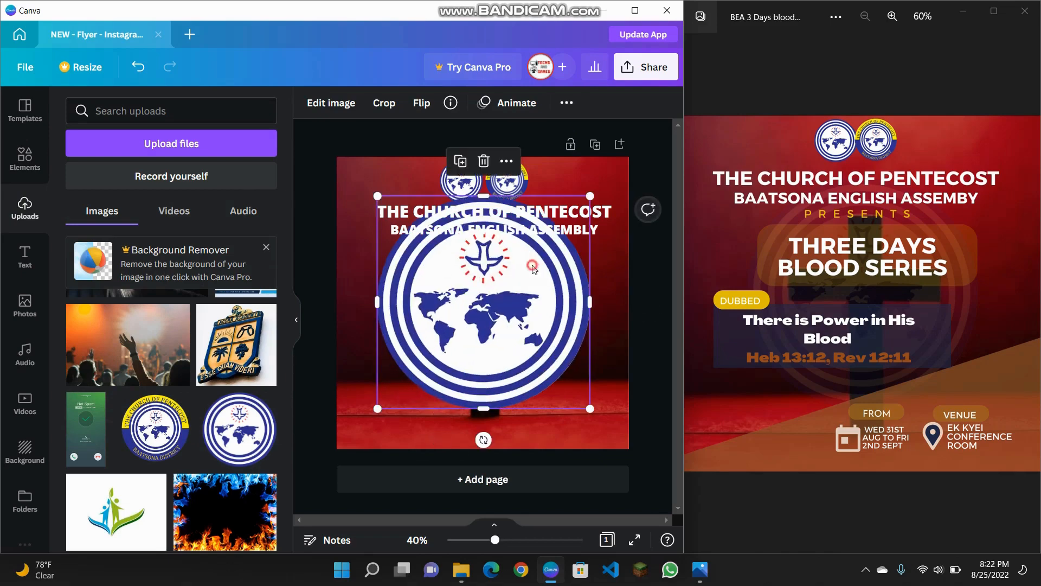
drag(533, 270, 533, 271)
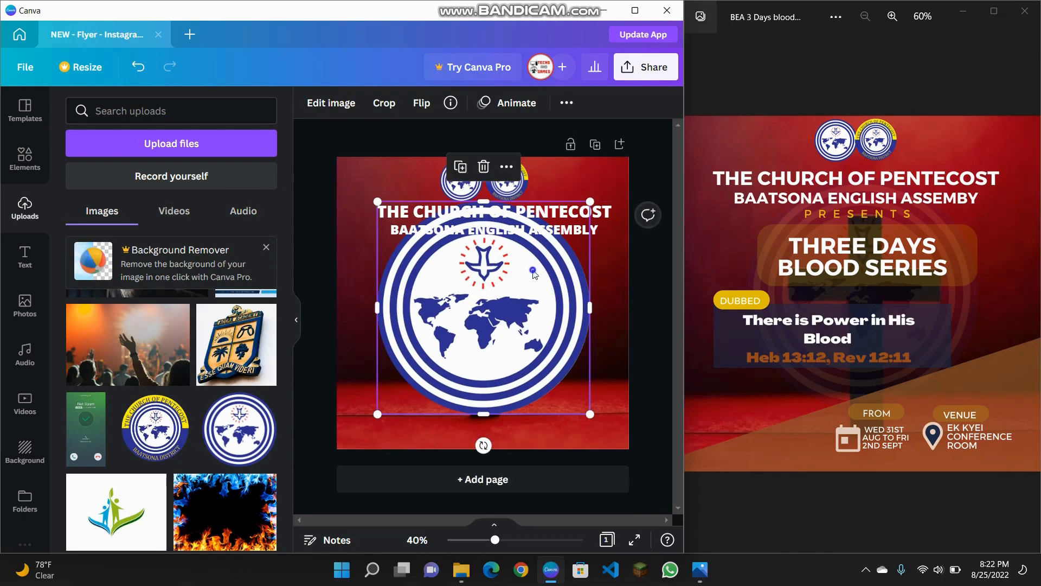
Send the large globe logo to the back of the layer order.
right_click(533, 271)
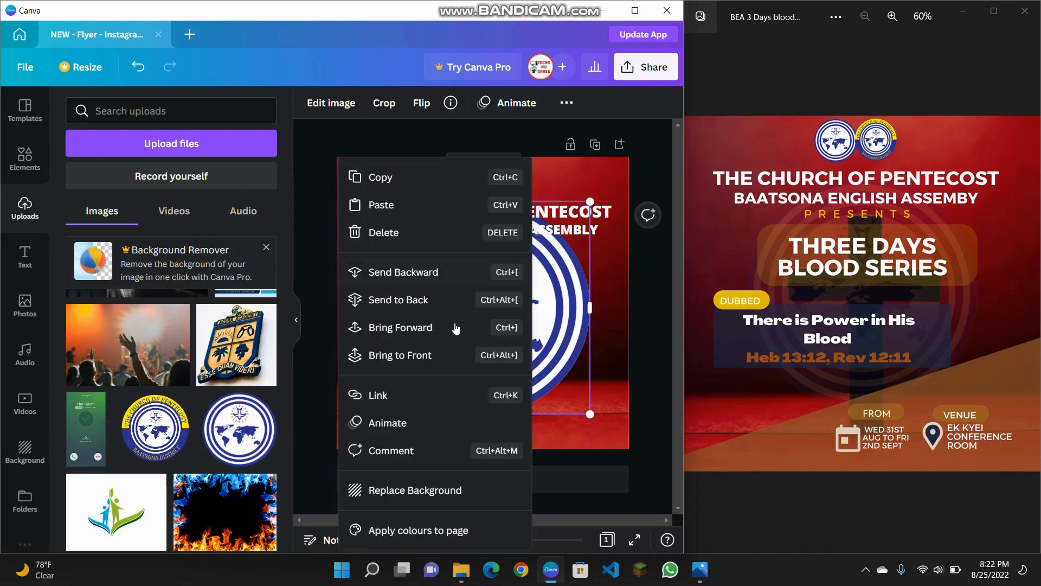
click(421, 301)
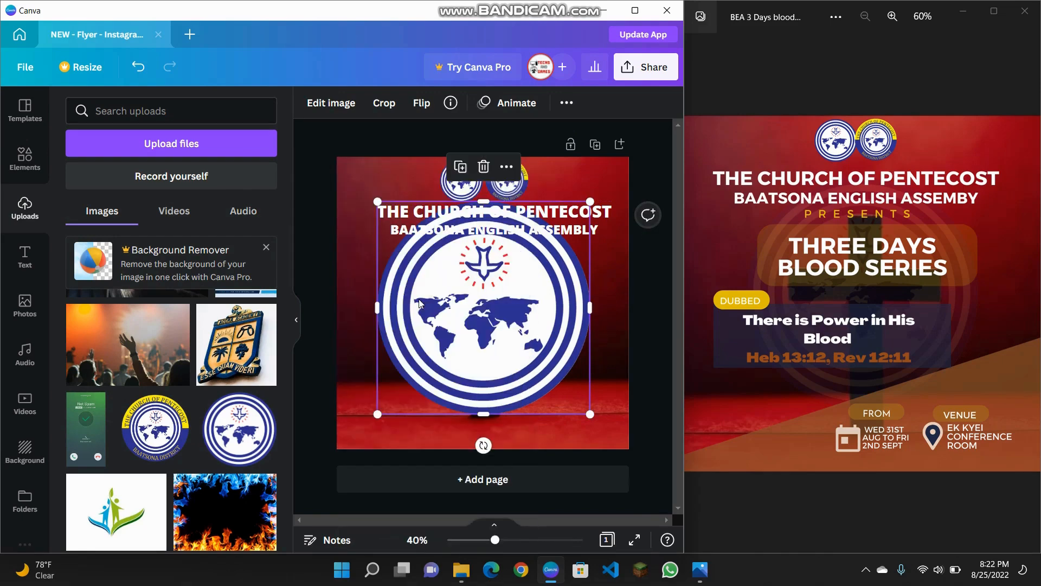
right_click(482, 287)
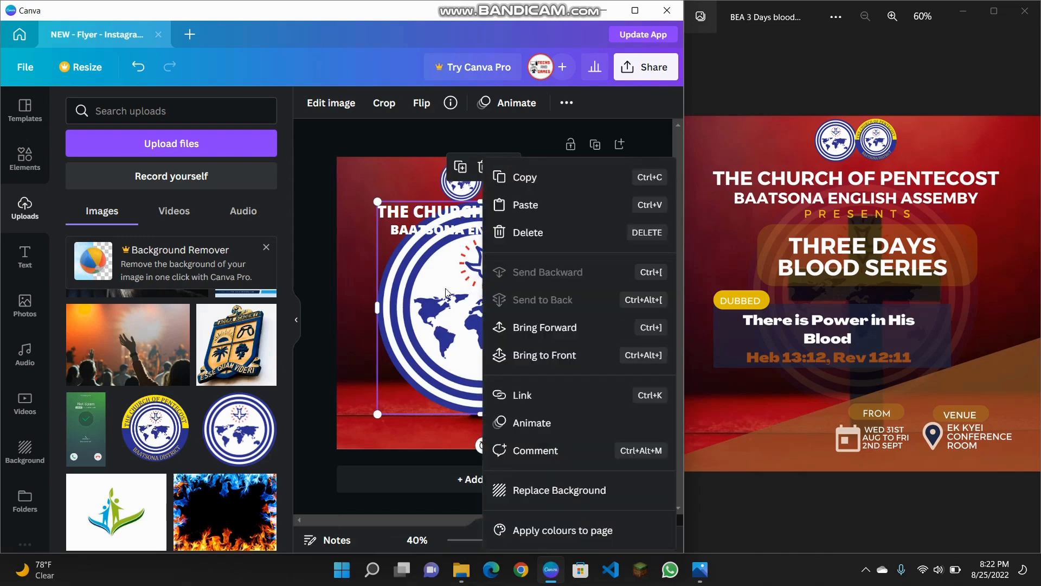
click(412, 303)
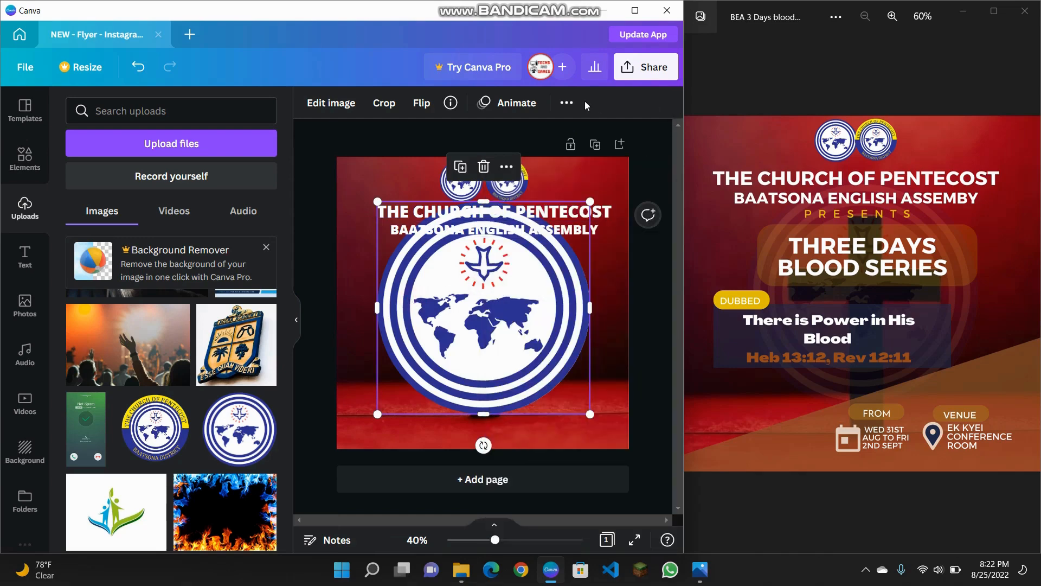
Set the large globe logo's transparency to 27.
click(566, 102)
click(501, 145)
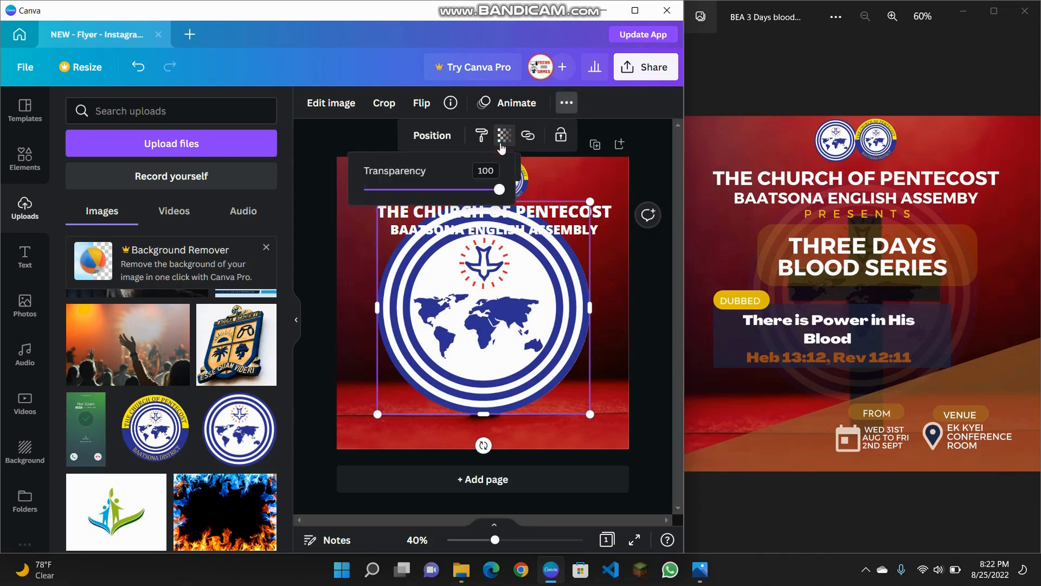
drag(494, 199, 401, 196)
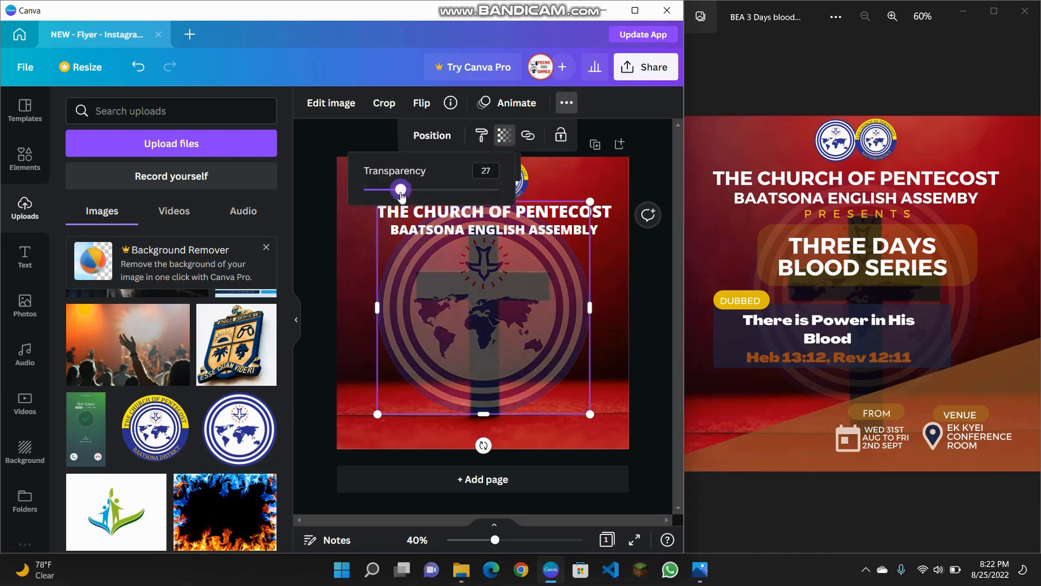
click(626, 271)
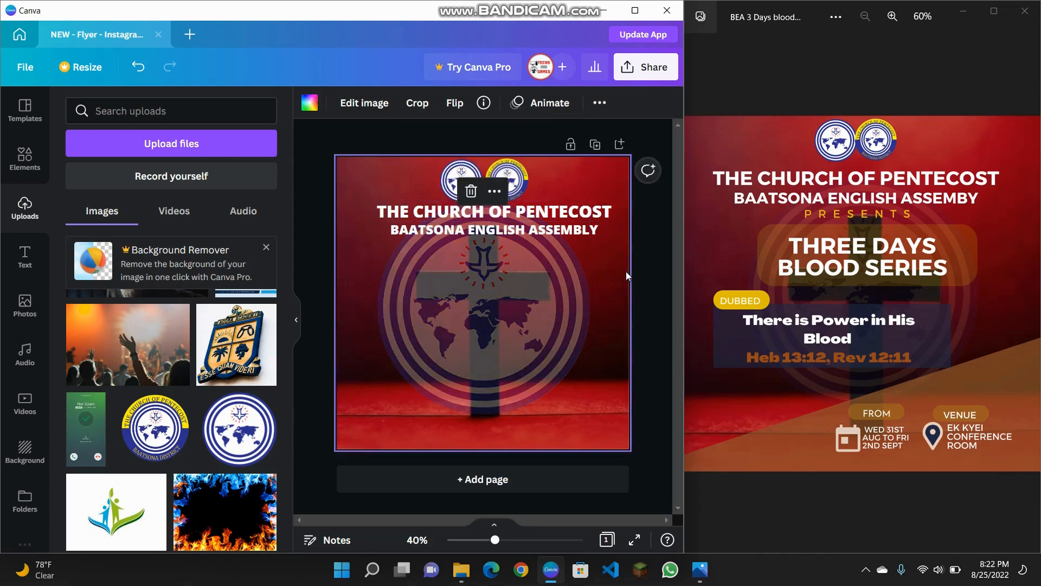
Lower the large globe logo's transparency to 11 so it works as a faint watermark over the cross.
click(500, 279)
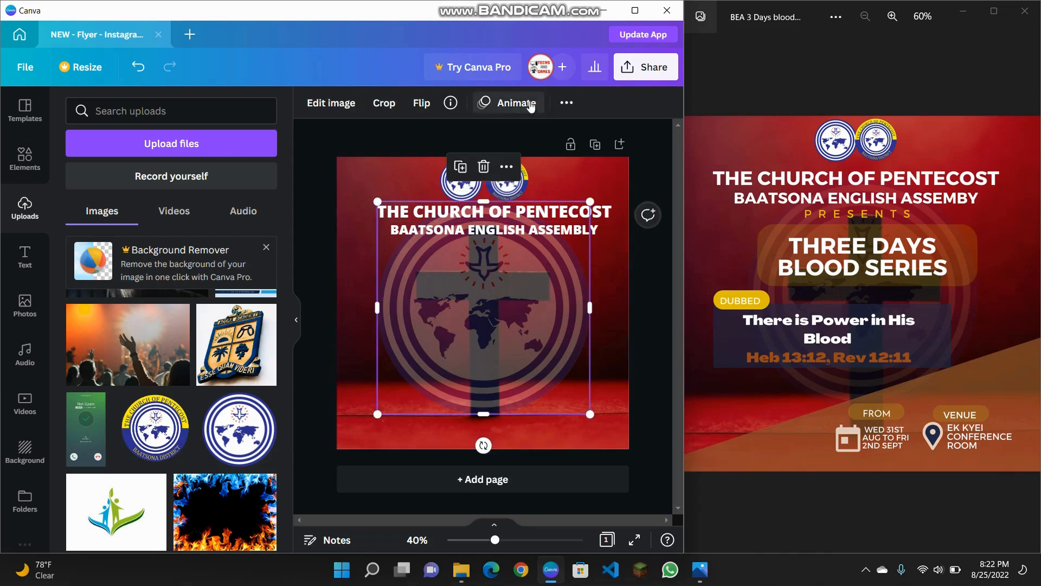
click(564, 103)
click(504, 135)
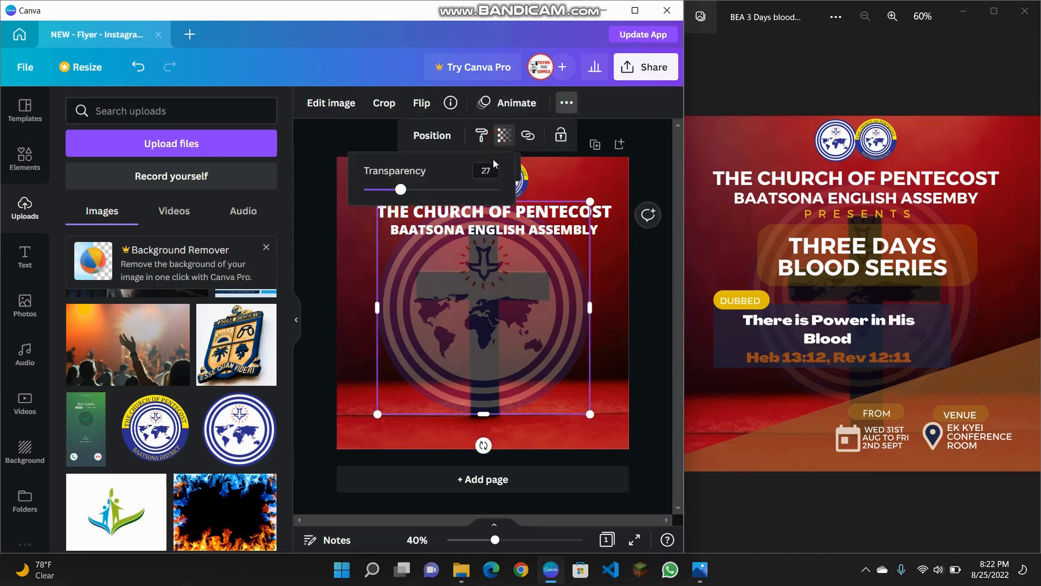
drag(397, 195, 380, 192)
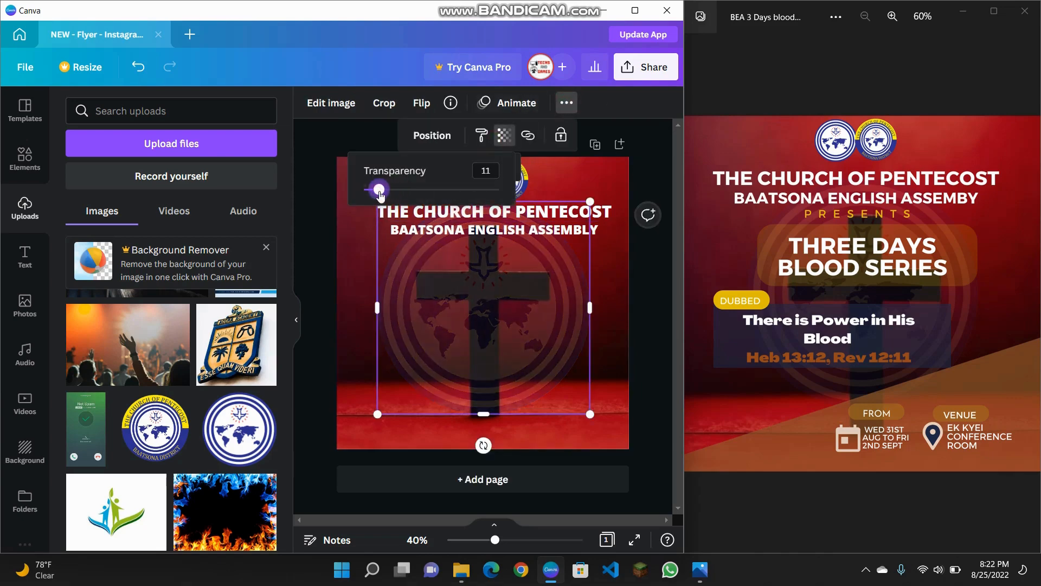
click(648, 285)
click(648, 285)
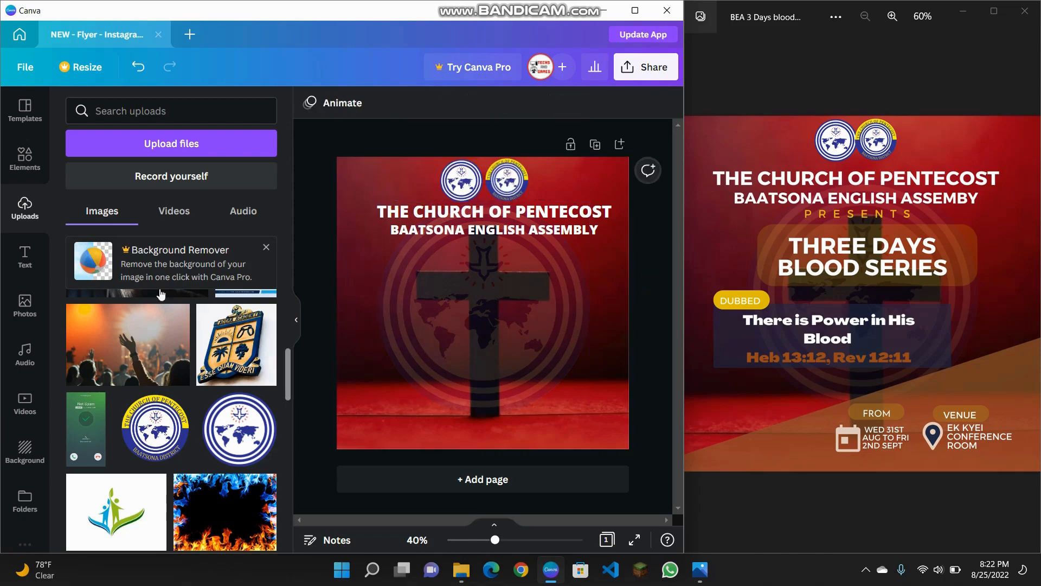
Add a subheading reading "PRESENTS" and colour it with the yellow from the district logo's photo colours.
click(25, 251)
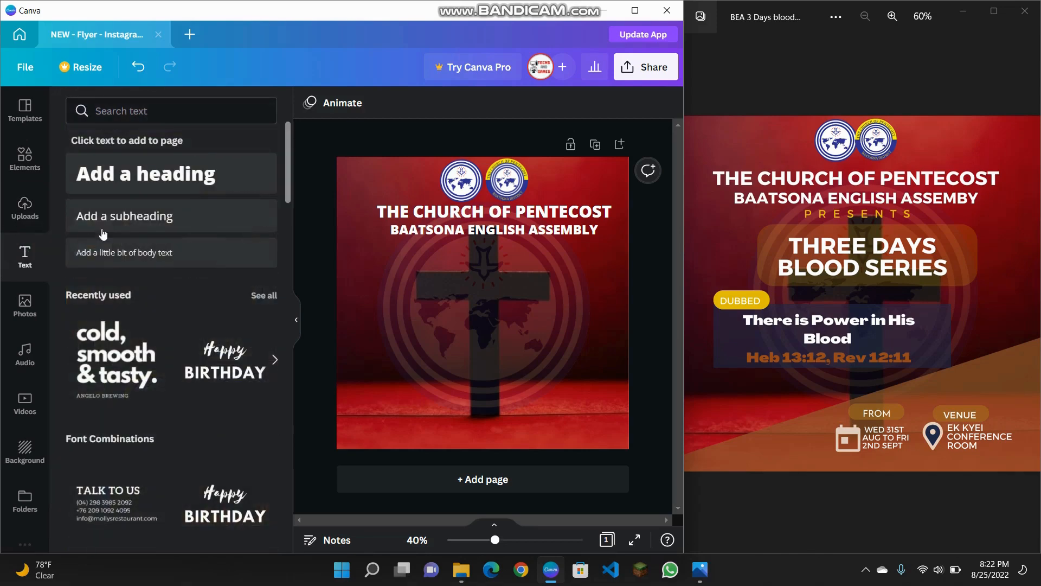
click(176, 218)
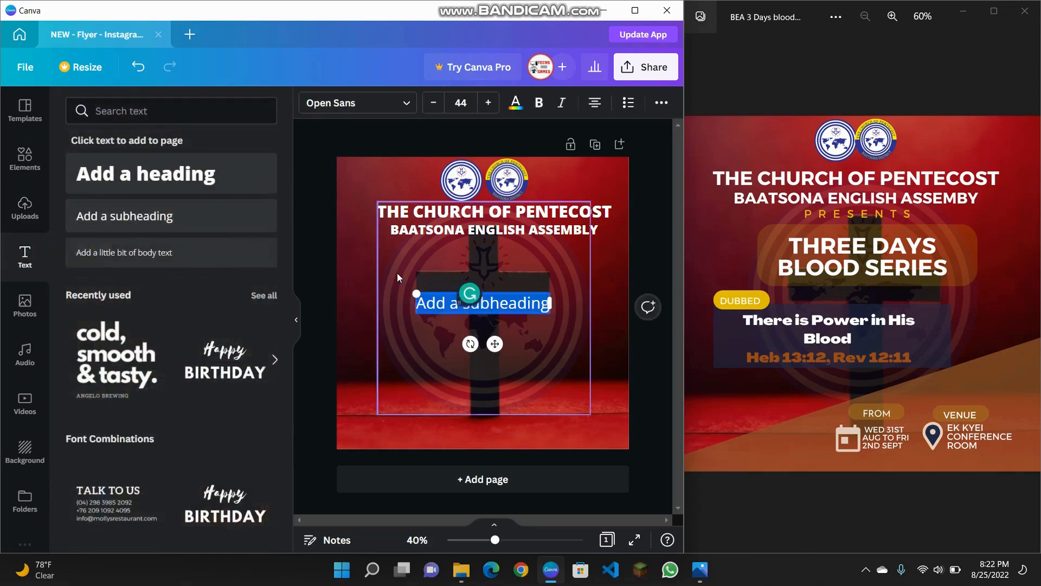
text(PRESENTS)
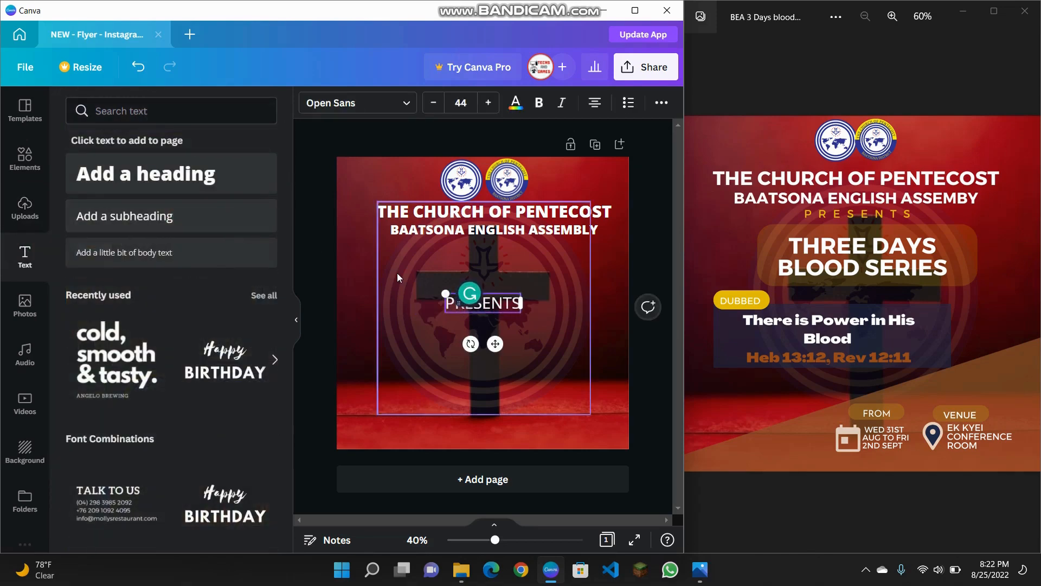
click(515, 102)
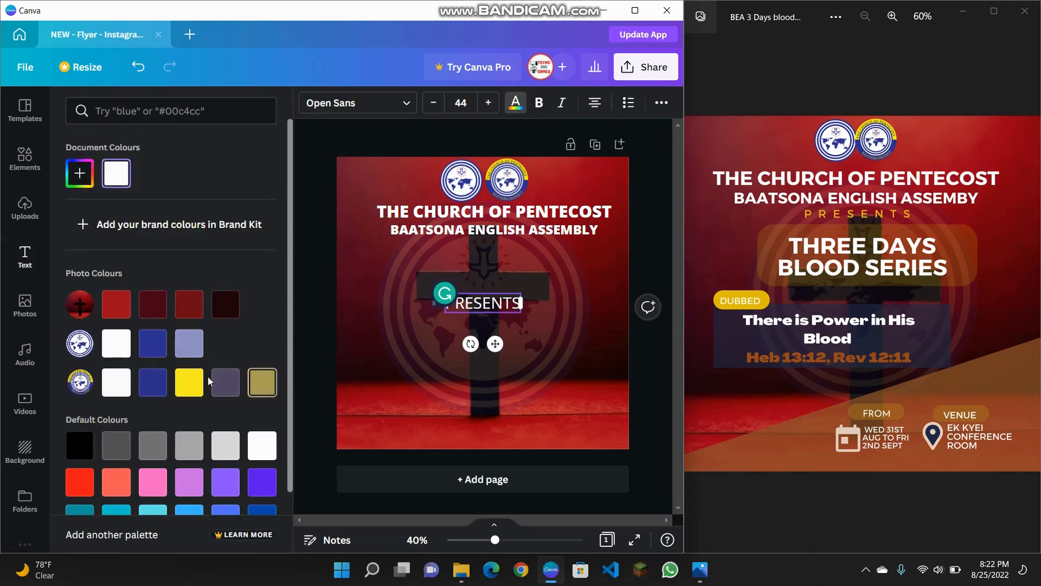
click(190, 383)
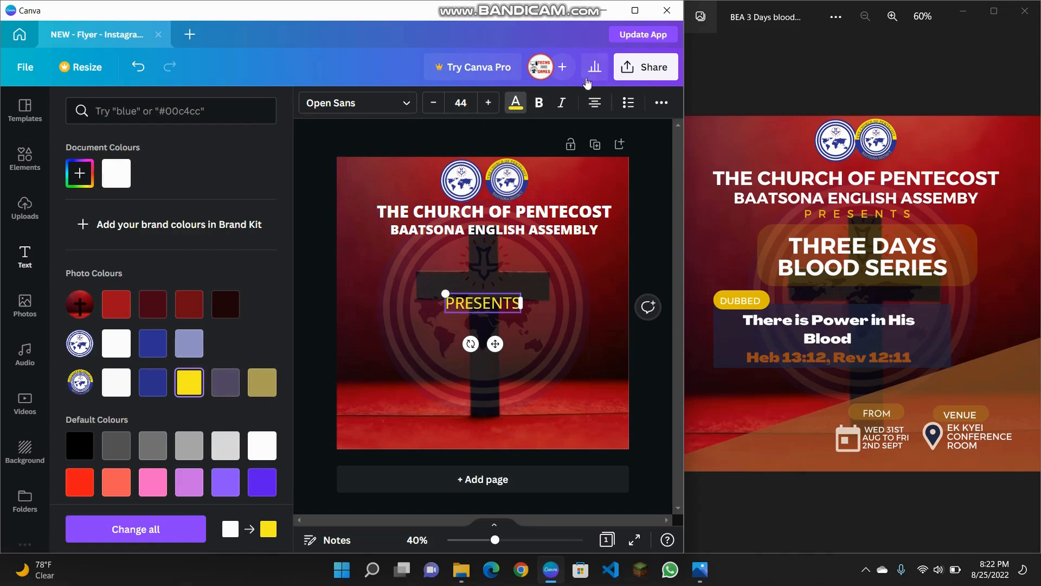
Widen the letter spacing of the "PRESENTS" text and place it centred just below the assembly heading.
click(661, 103)
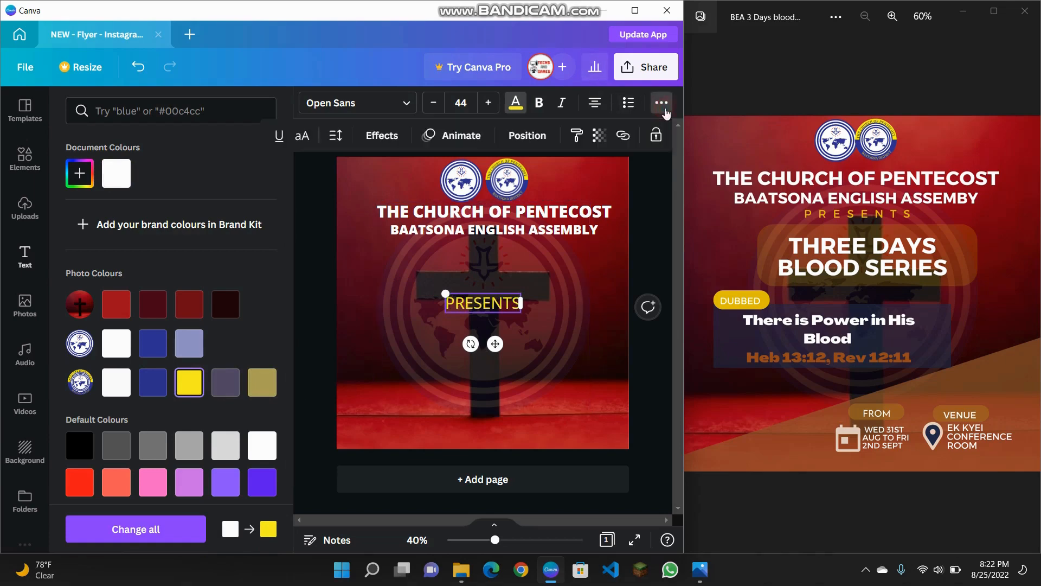
click(335, 136)
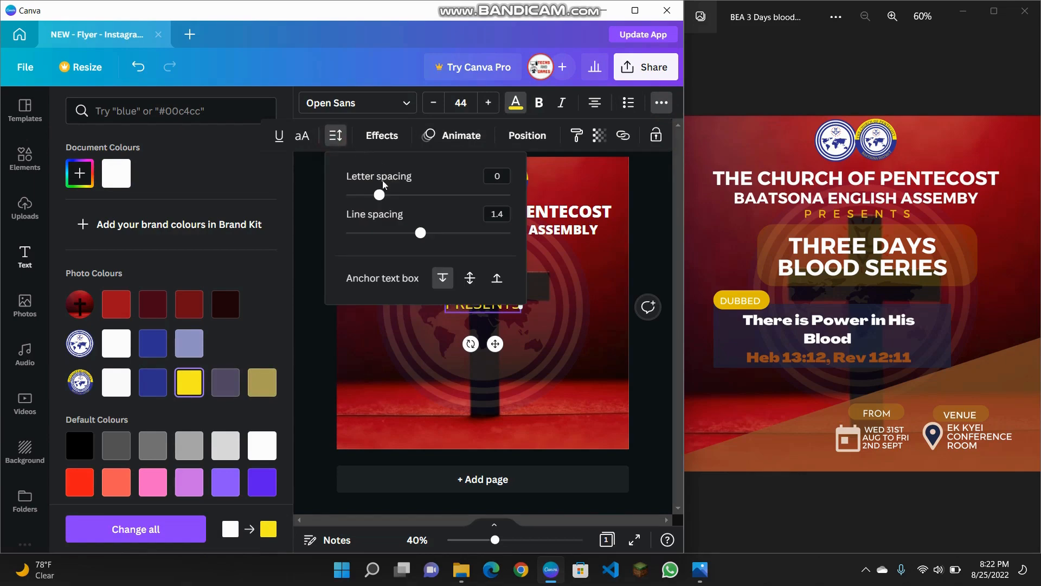
drag(379, 195, 421, 195)
click(543, 234)
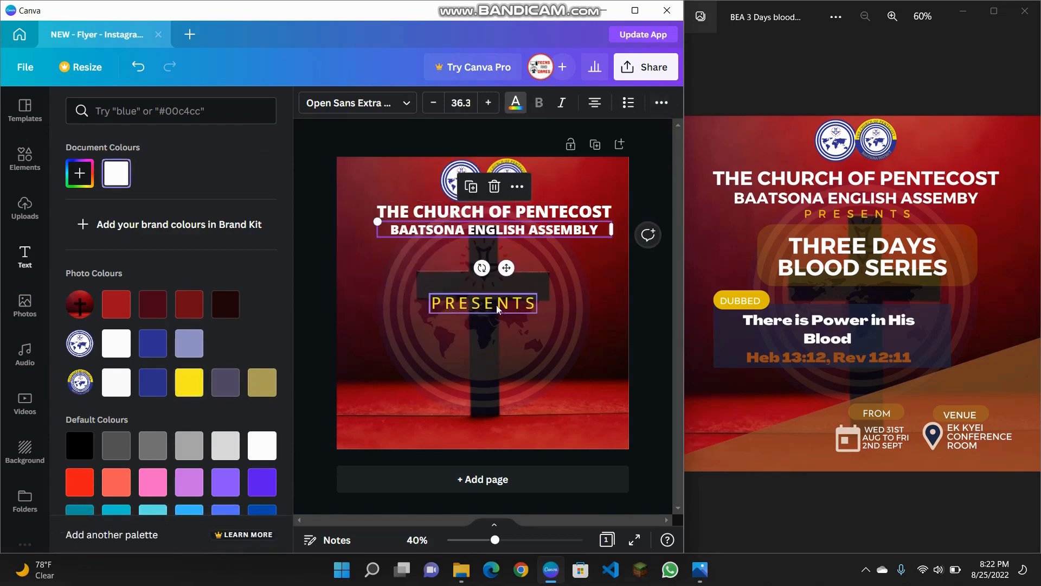
drag(497, 305, 498, 238)
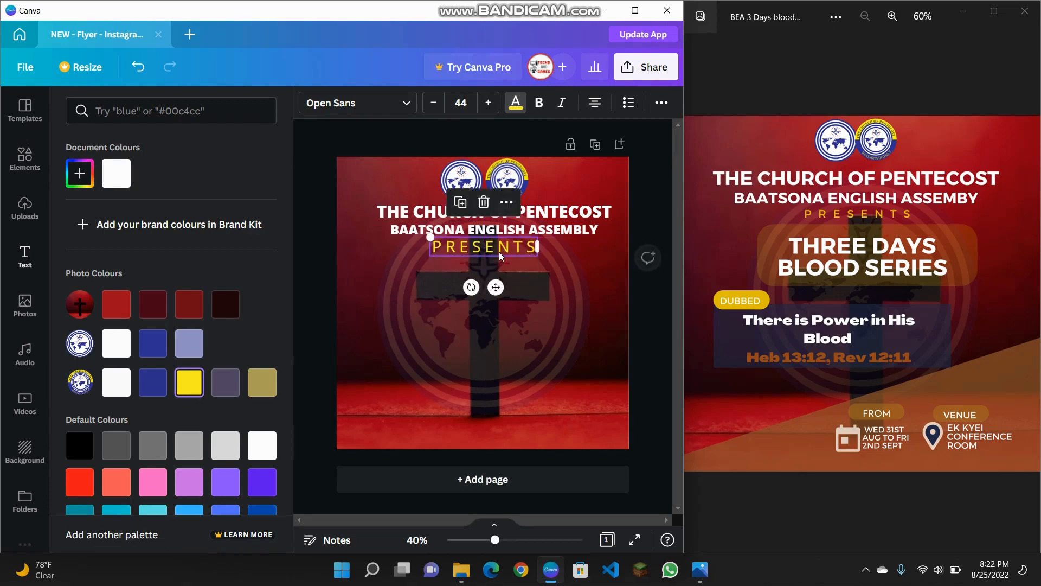
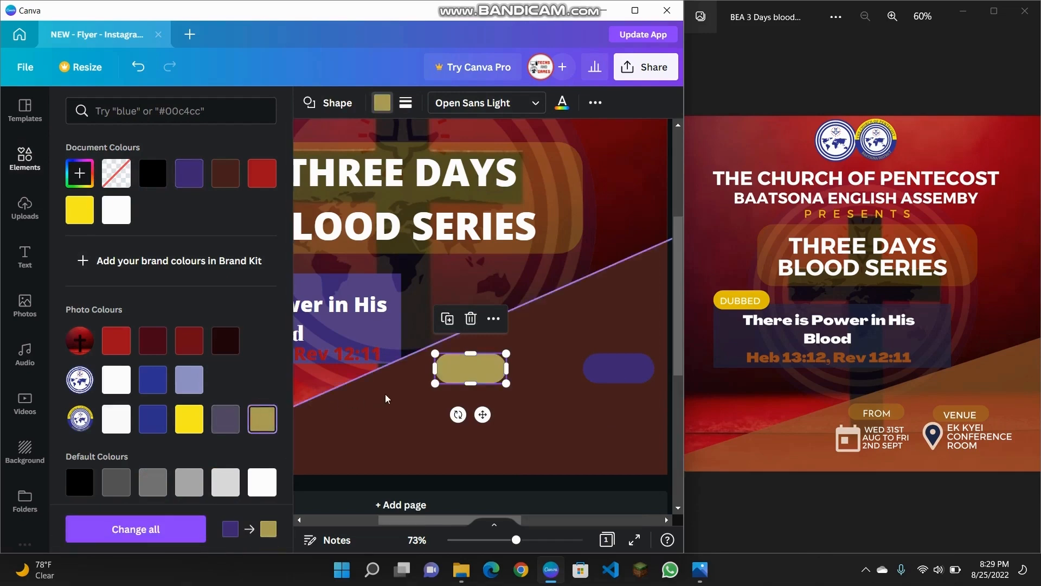
Recolour the purple pill in the flyer's lower-right area with the logo photo's gold and reduce its transparency value to make it semi-see-through.
click(618, 368)
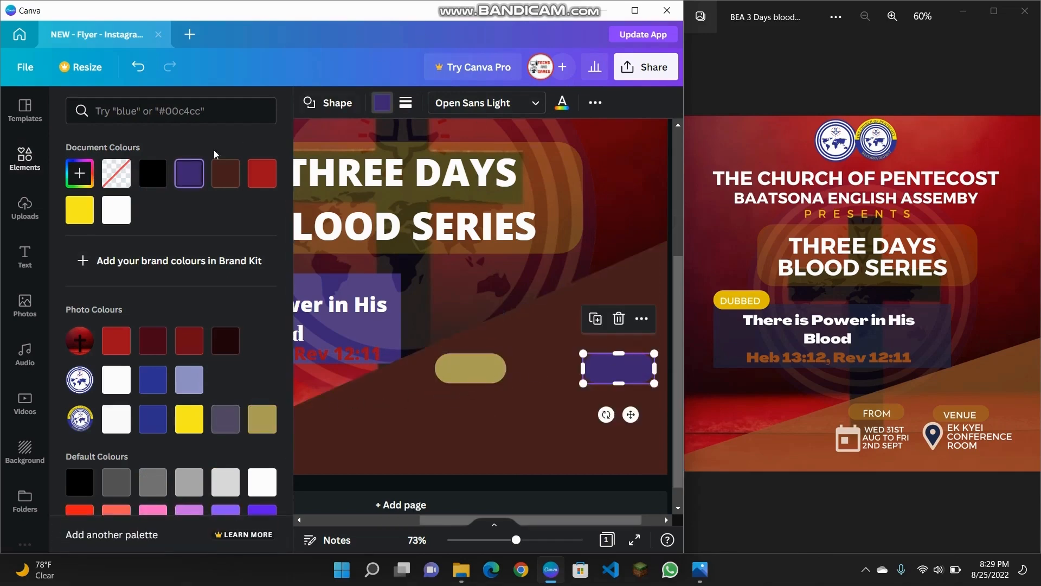
click(257, 428)
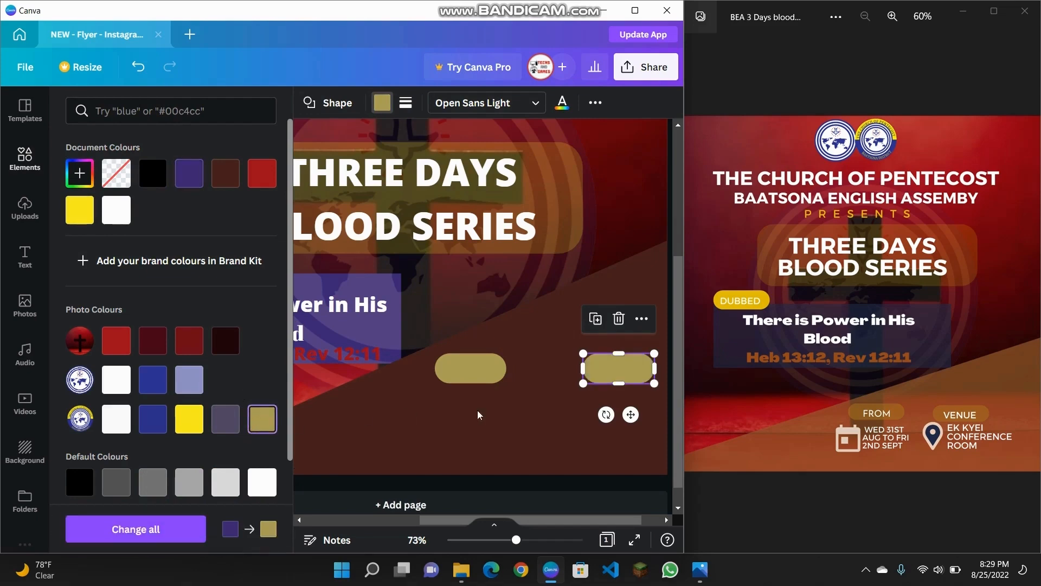
click(594, 103)
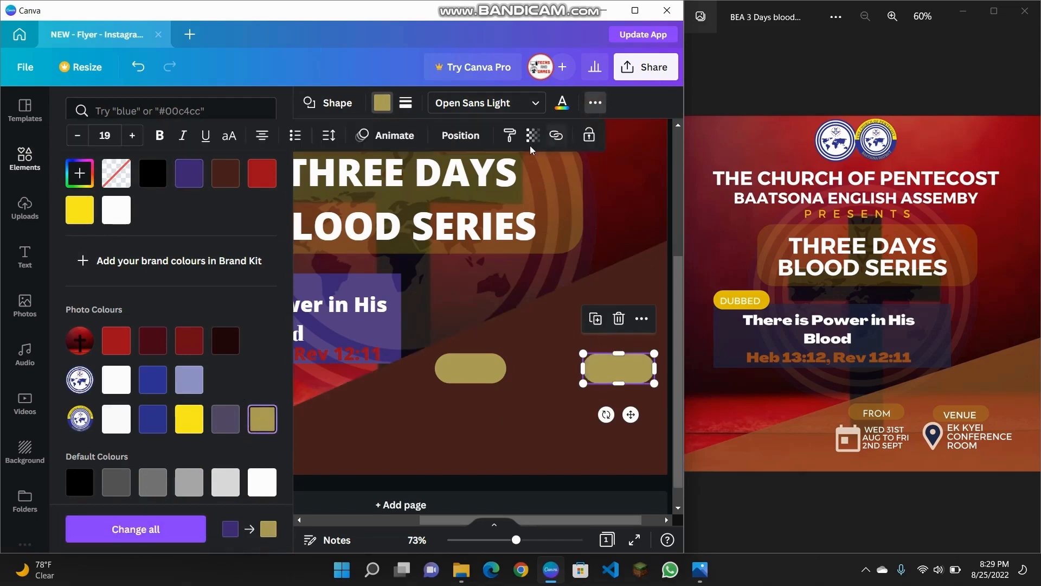
click(530, 136)
drag(474, 187, 461, 190)
Lower the transparency value of the other gold pill so it matches the semi-see-through one beside it.
click(472, 368)
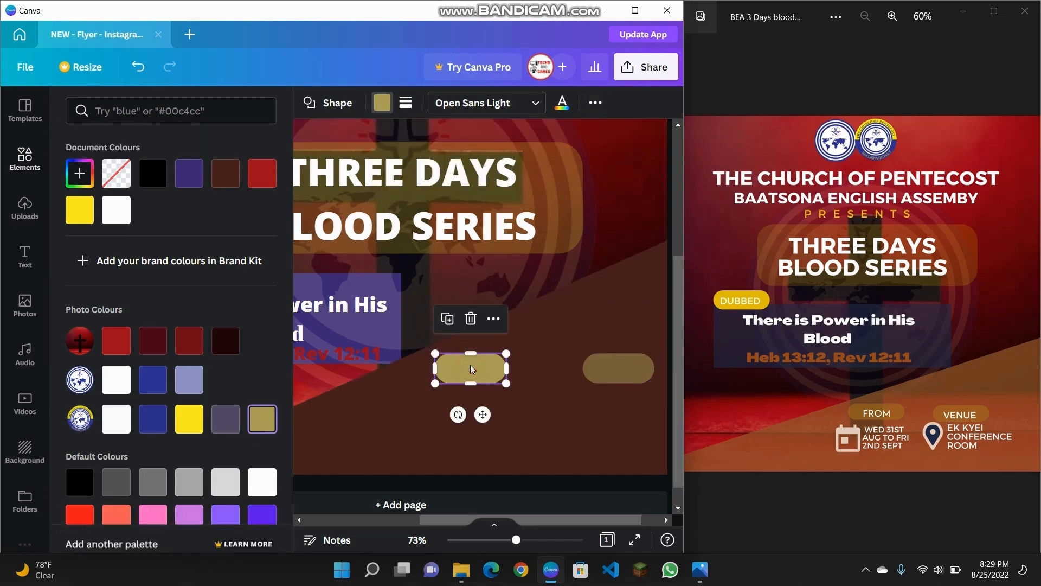
click(591, 110)
click(533, 135)
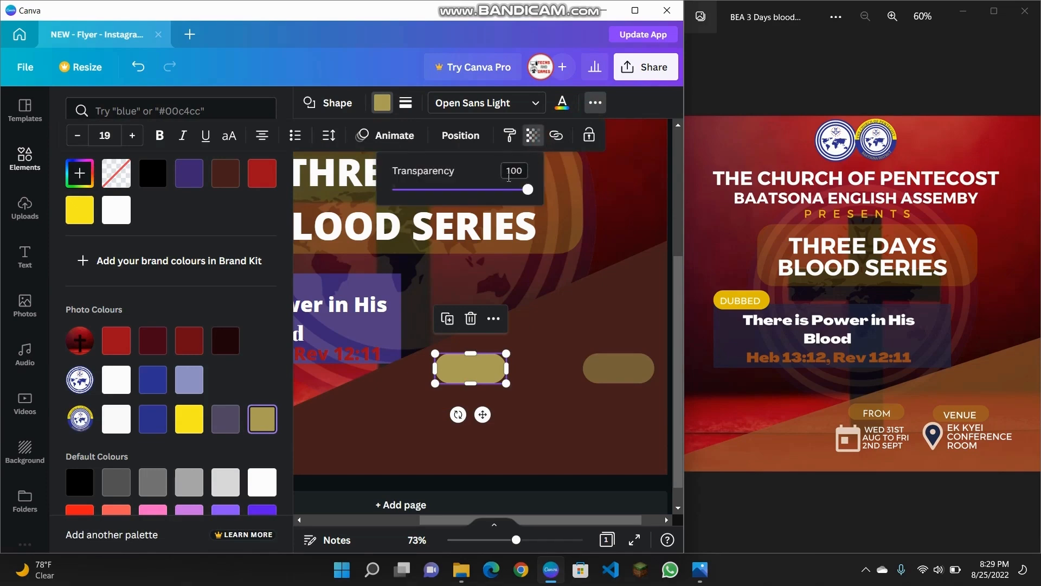
drag(526, 189, 430, 191)
click(510, 318)
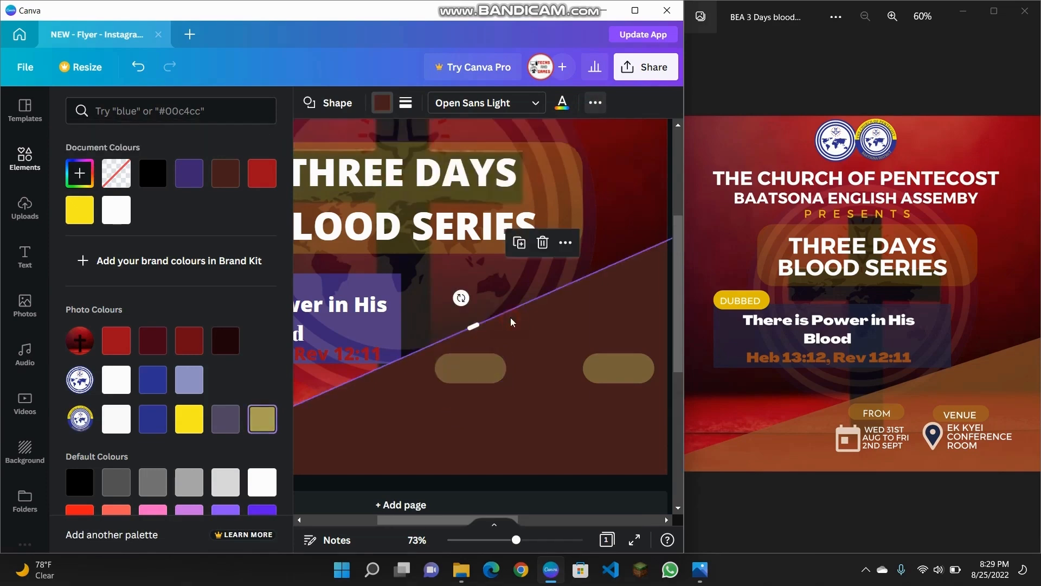
Add a subheading reading "FROM", reduce it to size 26.1 and place it on the left gold pill.
click(25, 257)
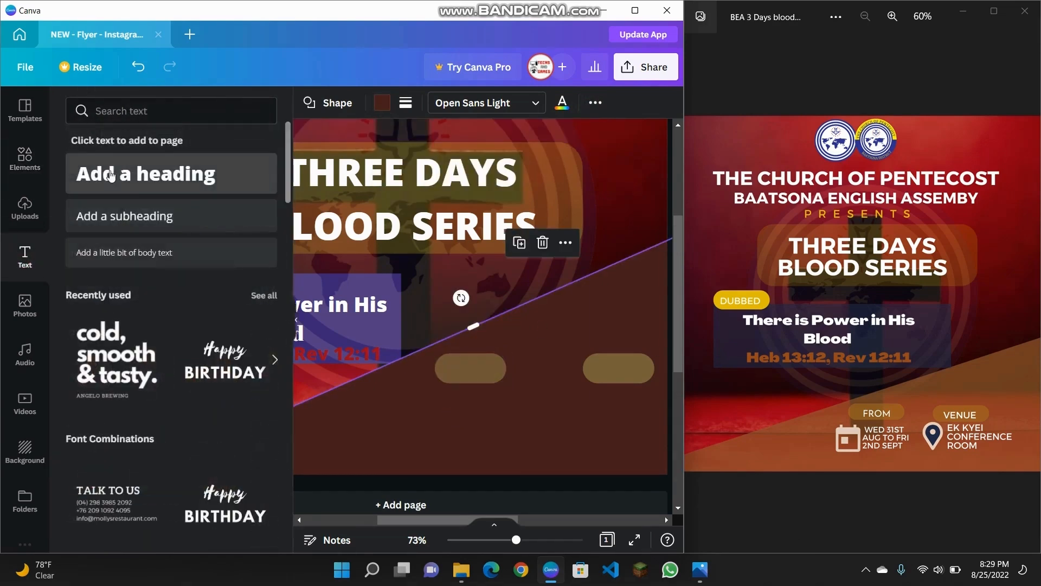
click(143, 212)
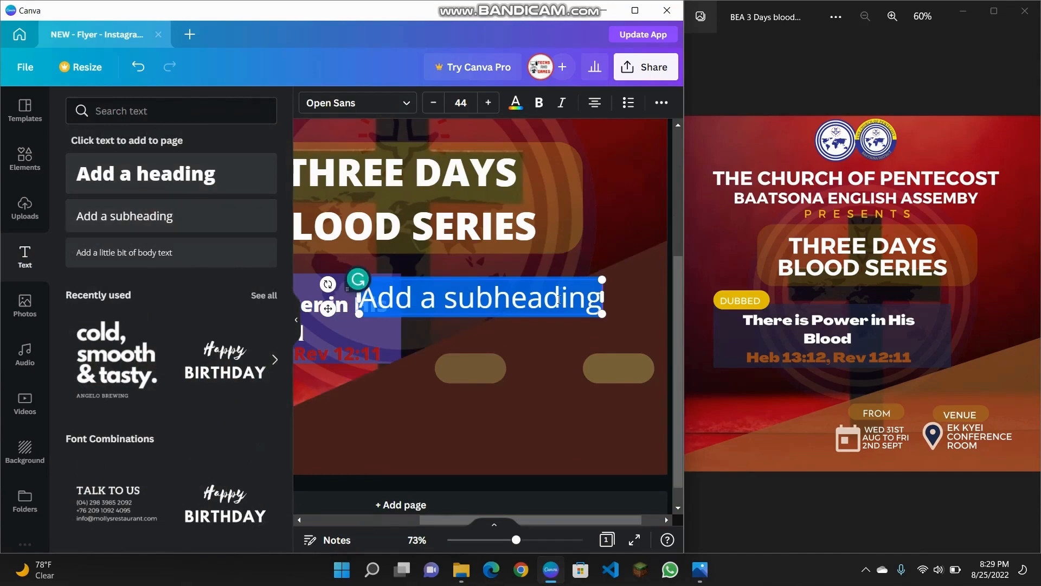
text(FROM)
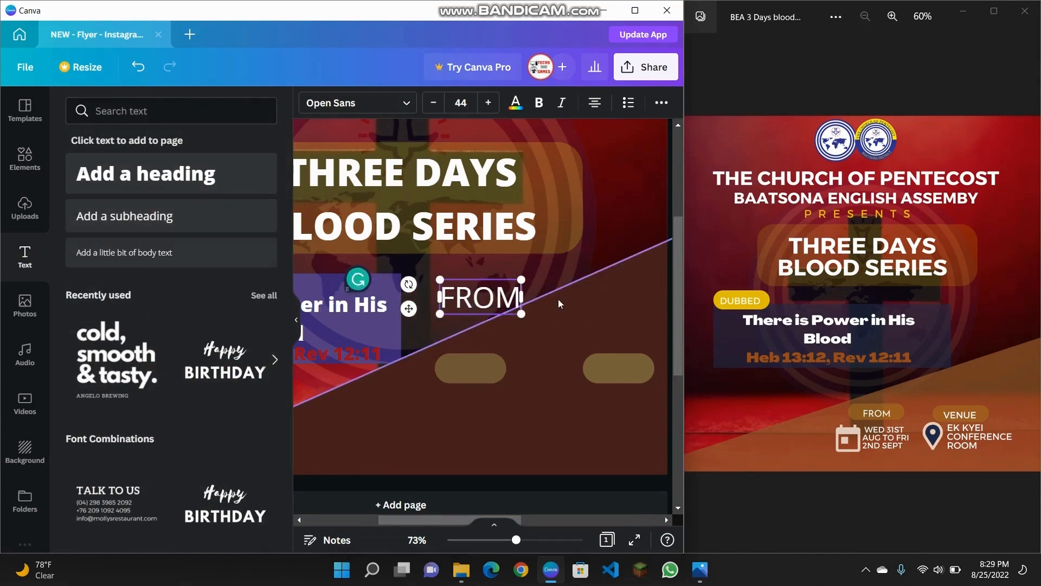
click(558, 342)
click(503, 307)
Place a copy of the "FROM" label on the right gold pill and change its text to "VENUE".
drag(496, 294, 624, 373)
click(443, 325)
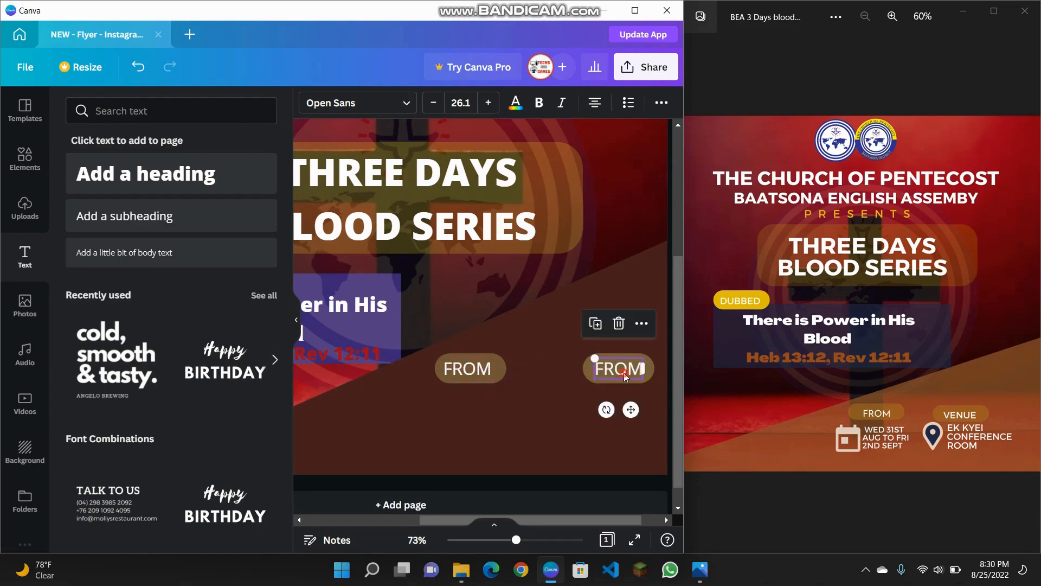
click(626, 371)
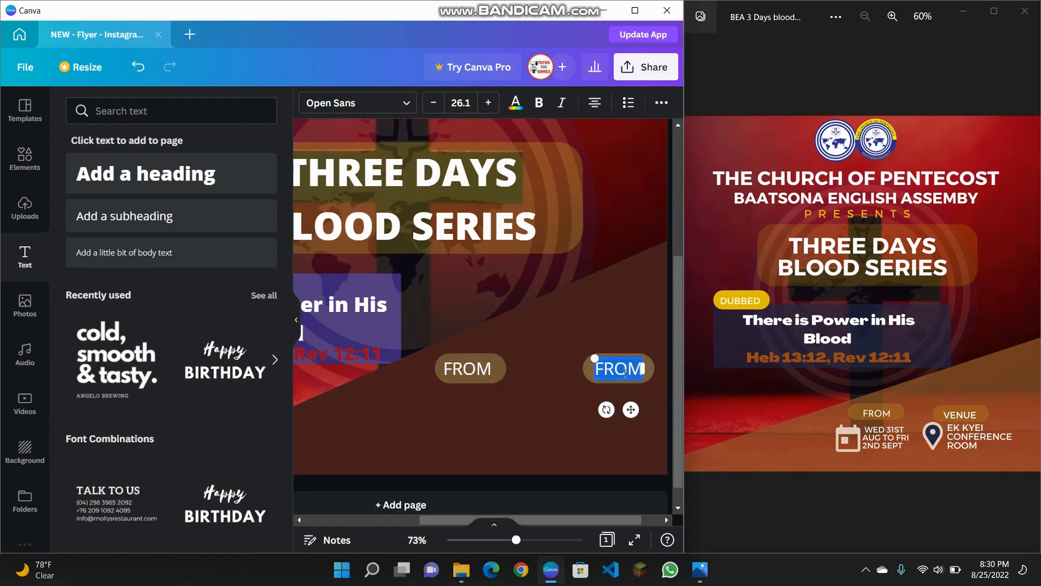
text(VENUE)
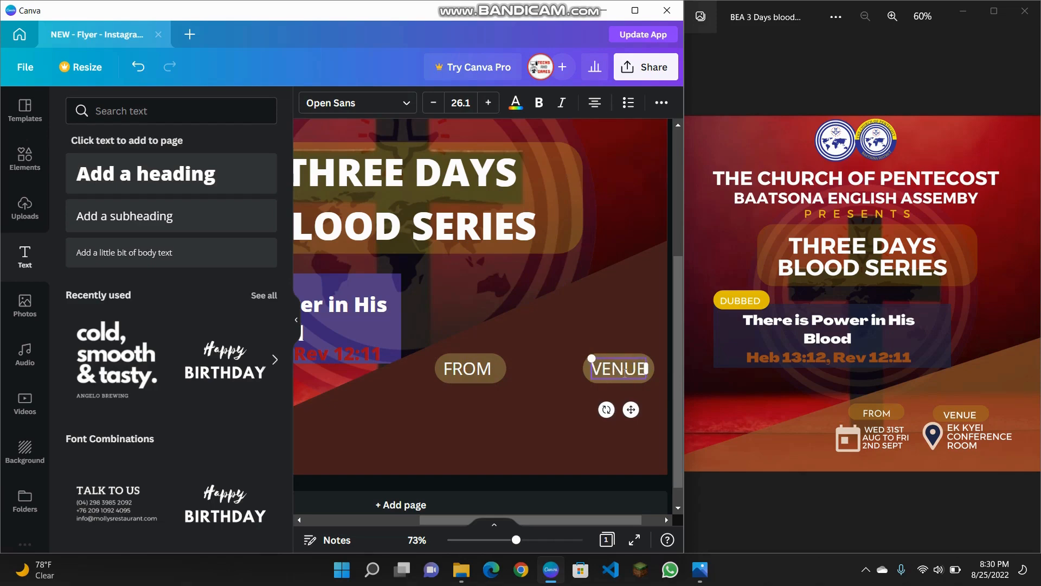
click(549, 408)
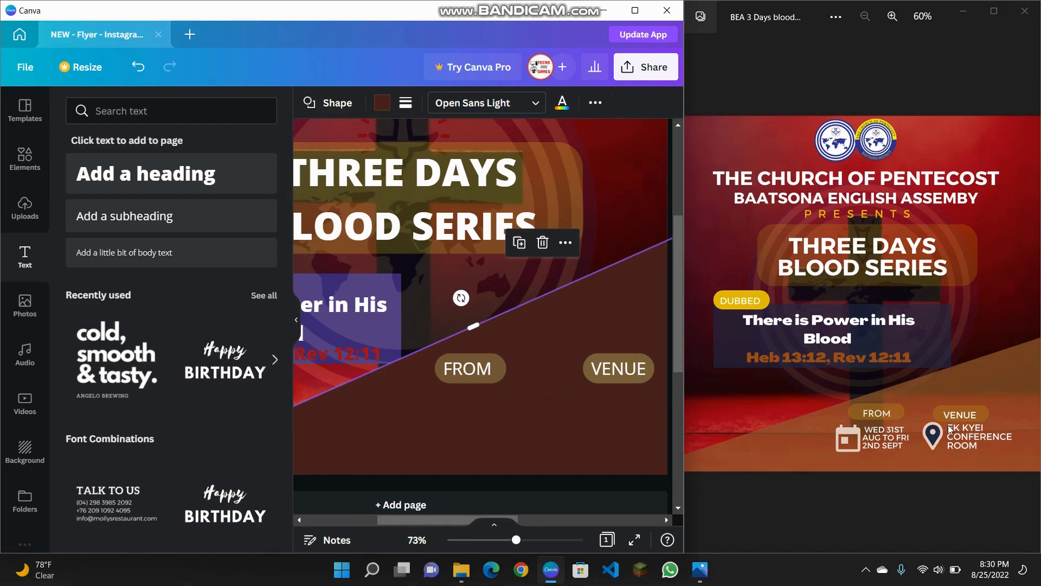
Search the elements for "DATE" and limit the results to graphics.
click(17, 171)
click(136, 112)
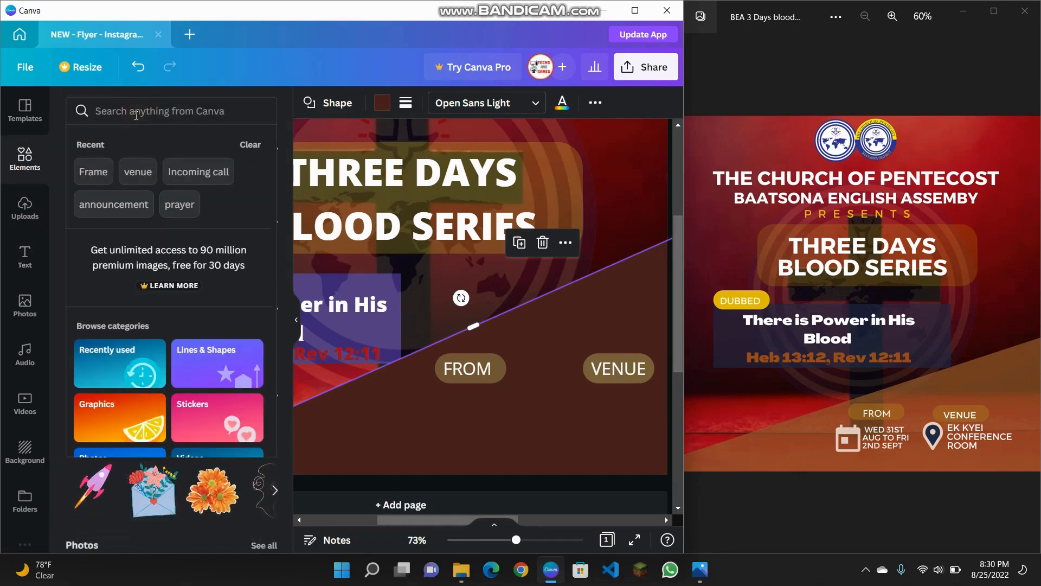
text(DATE)
key(Return)
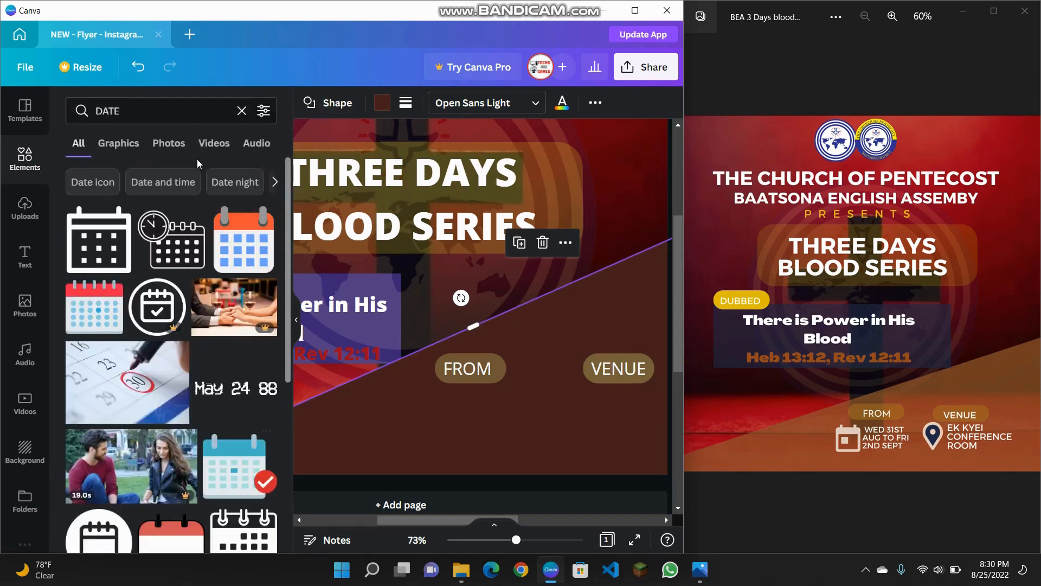
scroll(160, 333, down, 10)
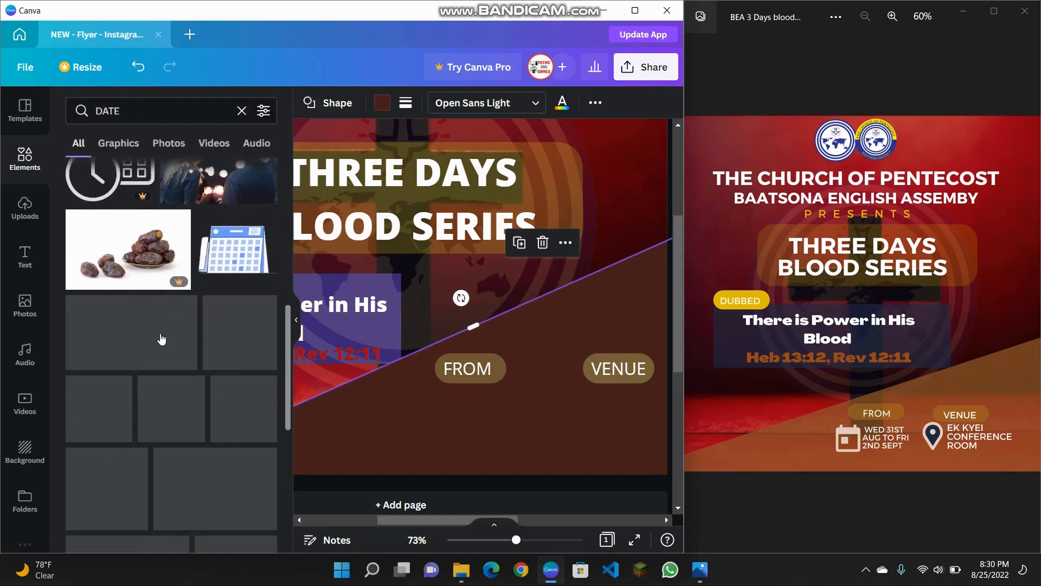
scroll(161, 338, up, 10)
click(112, 151)
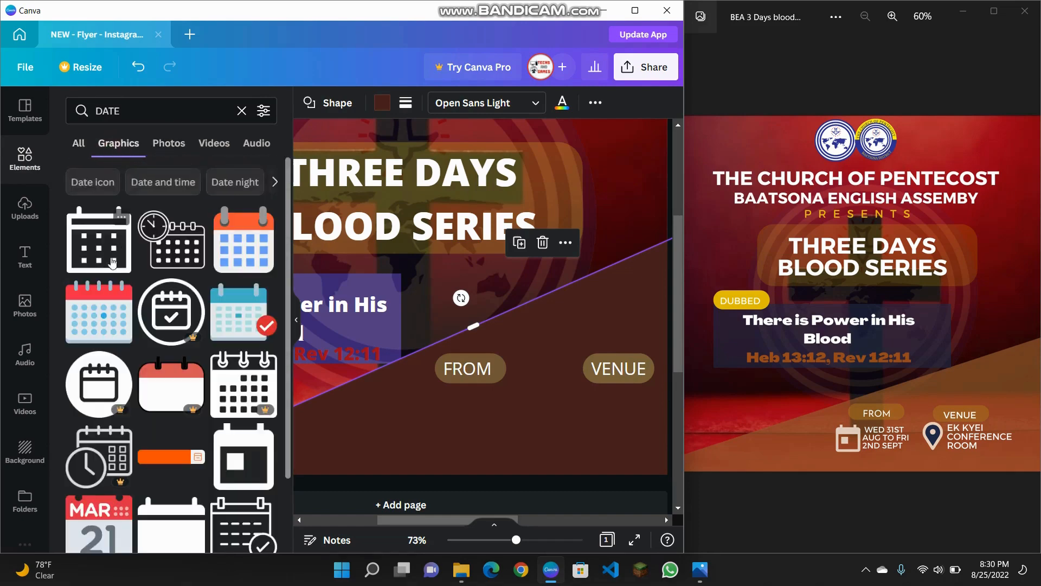
Insert the plain black grid calendar icon, shrink it and place it just below and left of the "FROM" label.
click(170, 310)
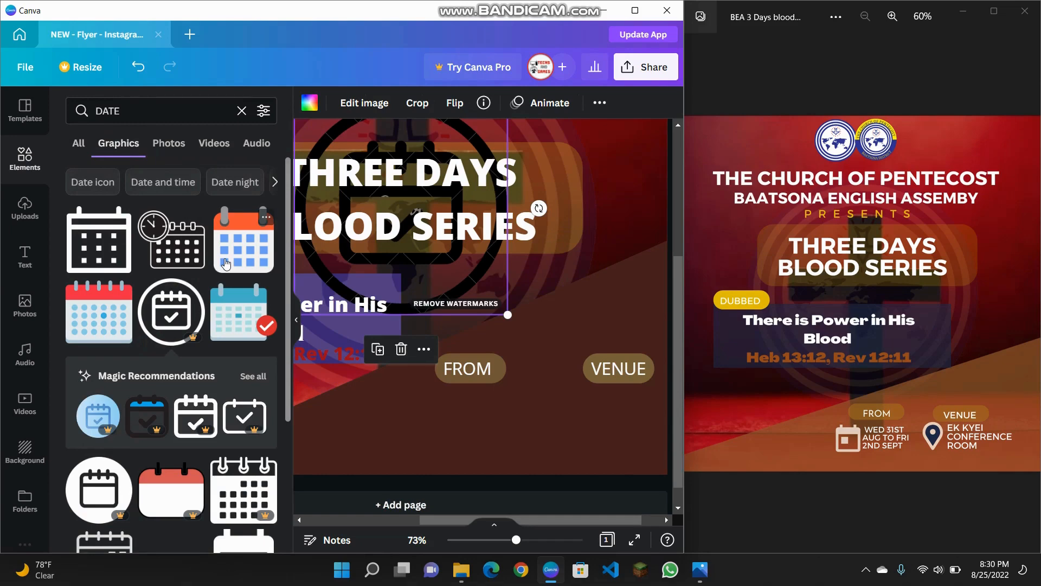
click(128, 69)
click(106, 225)
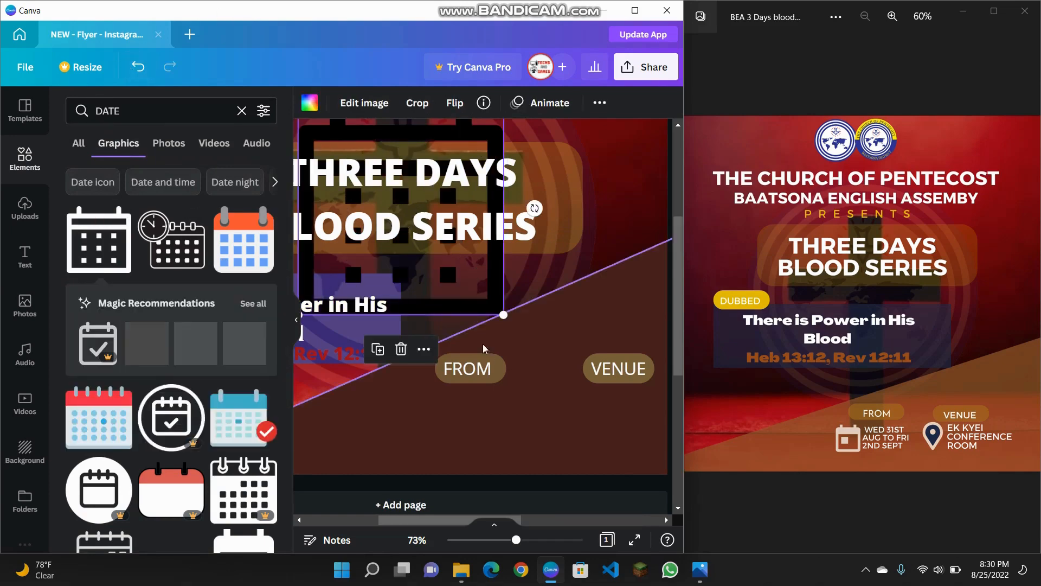
drag(431, 297, 530, 452)
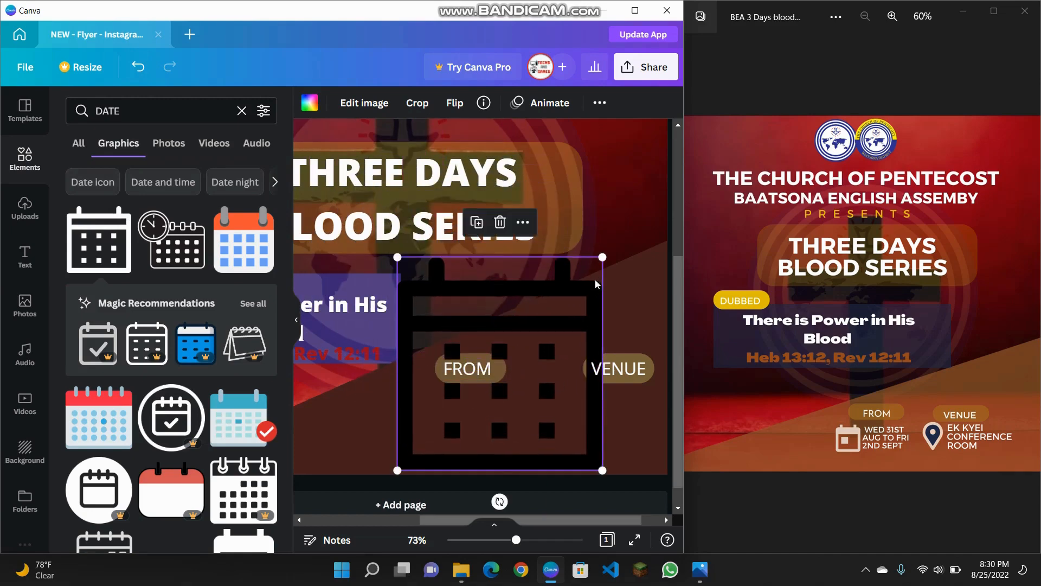
drag(603, 256, 418, 406)
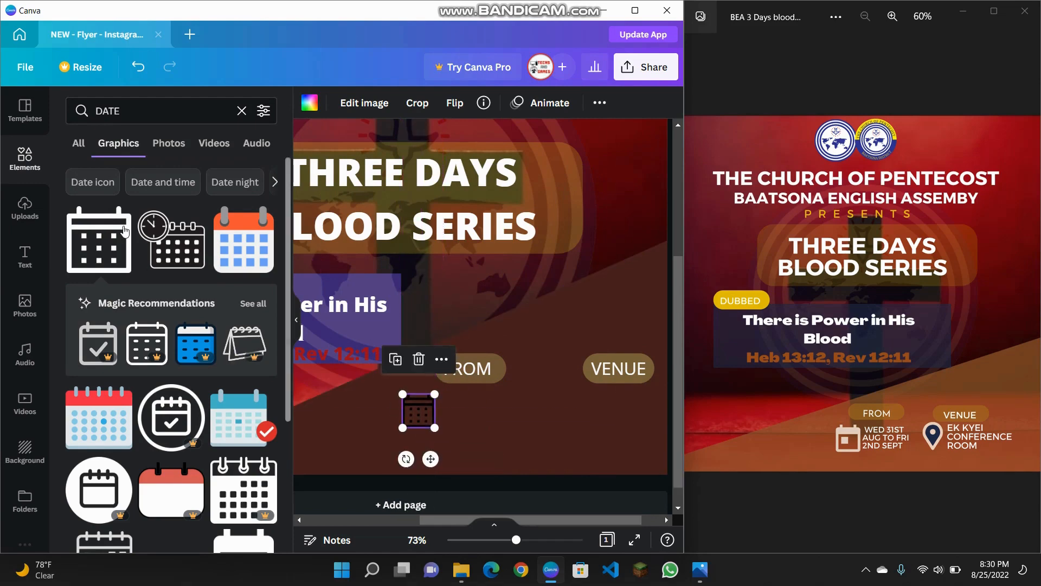
Search the elements for "VENUE" and add the blue location pin to the flyer's lower-right corner.
click(242, 110)
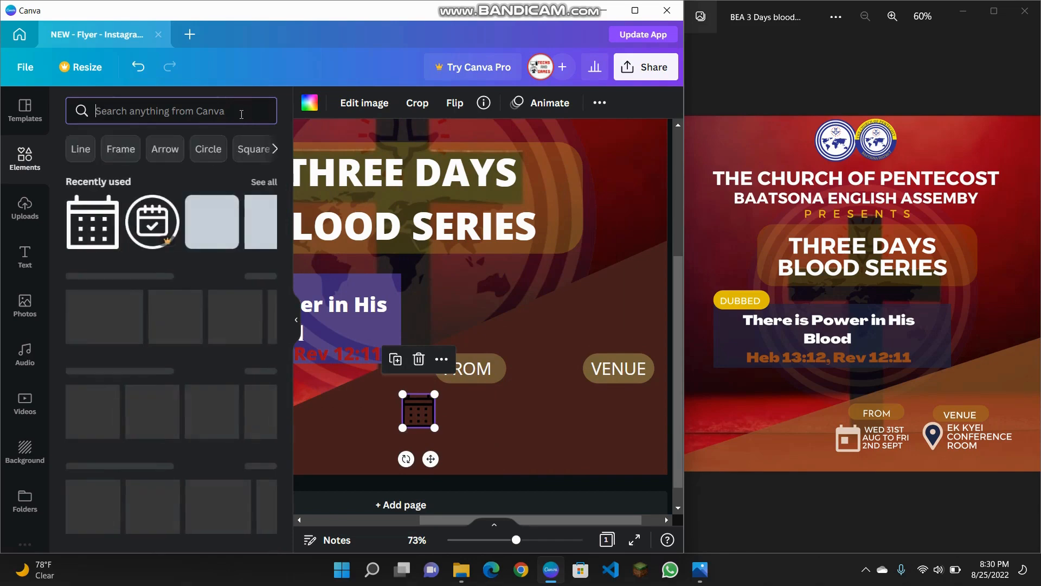
text(VENUE)
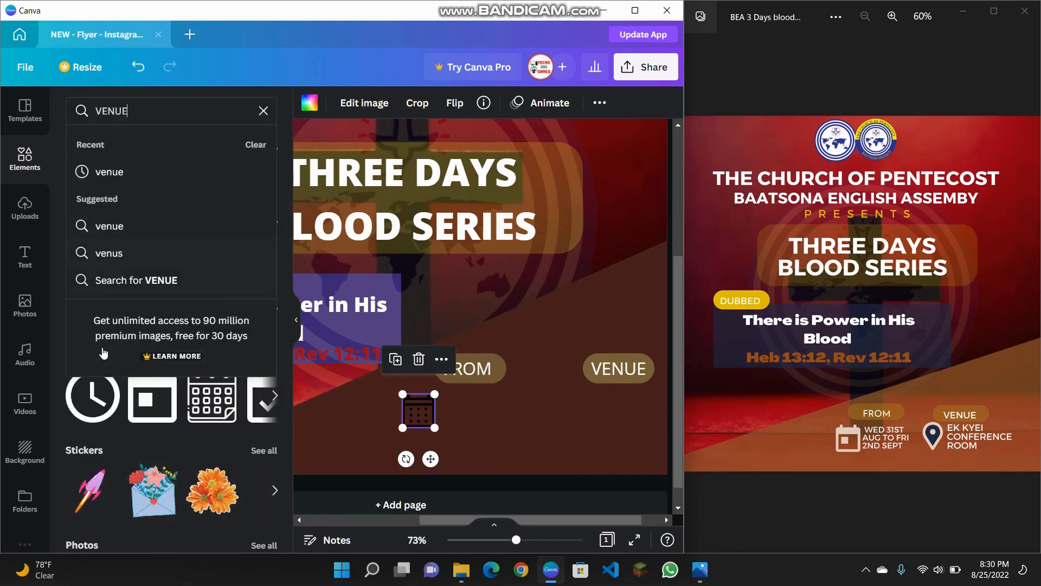
key(Return)
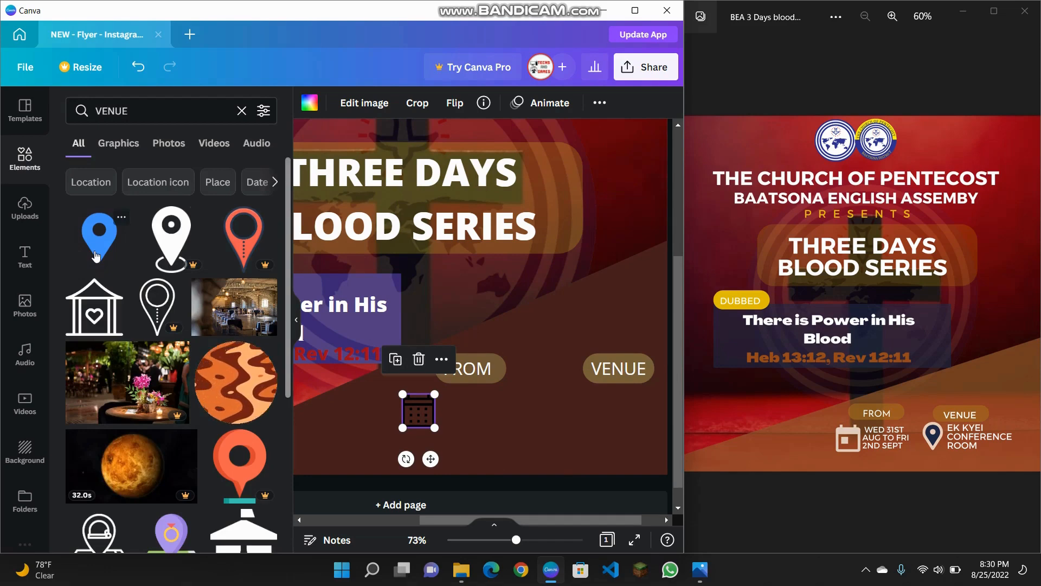
drag(96, 256, 632, 461)
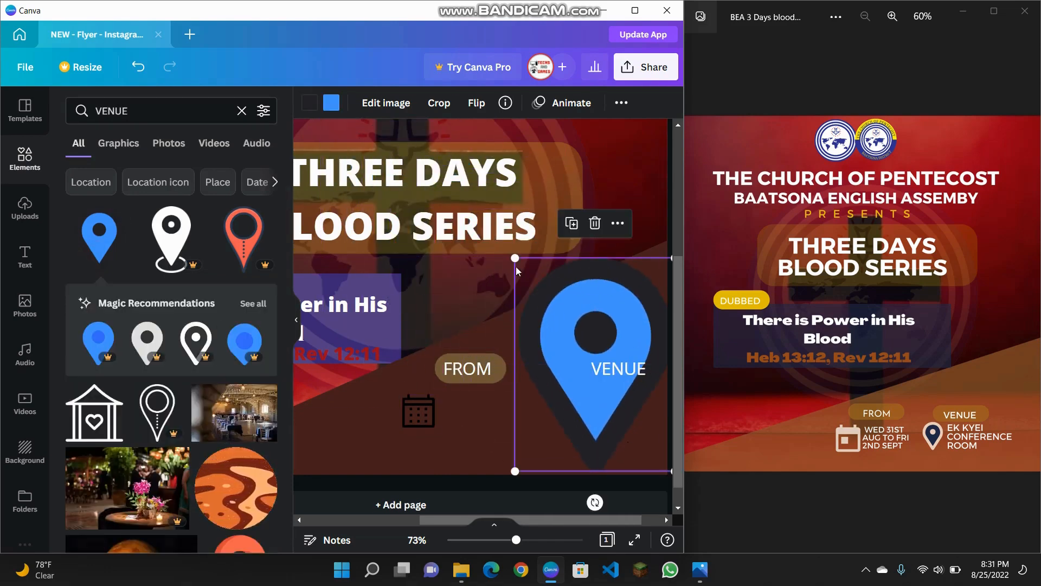
Shrink the blue location pin and place it just below and left of the "VENUE" label.
drag(514, 259, 609, 383)
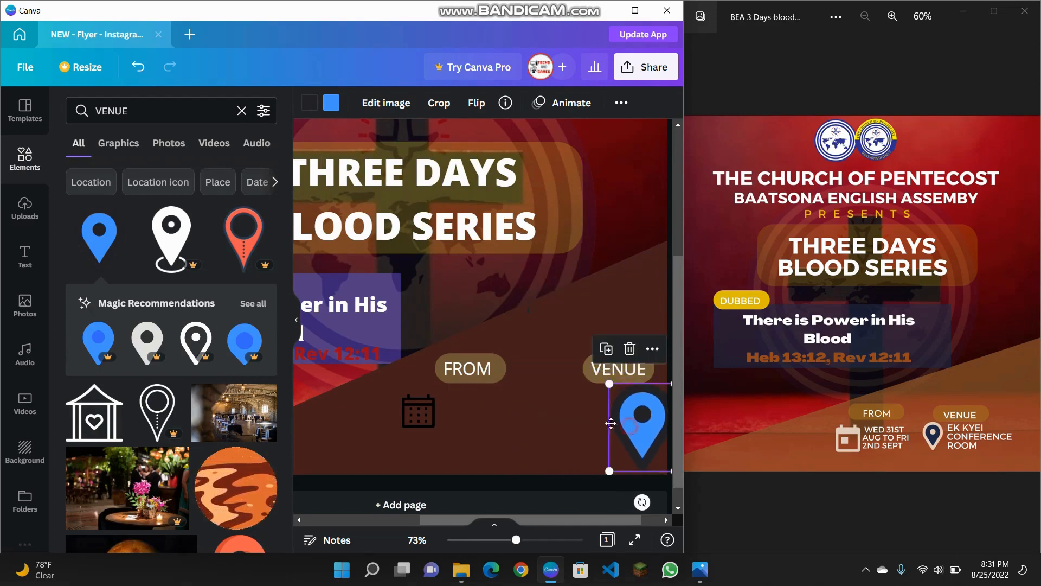
drag(611, 423, 527, 426)
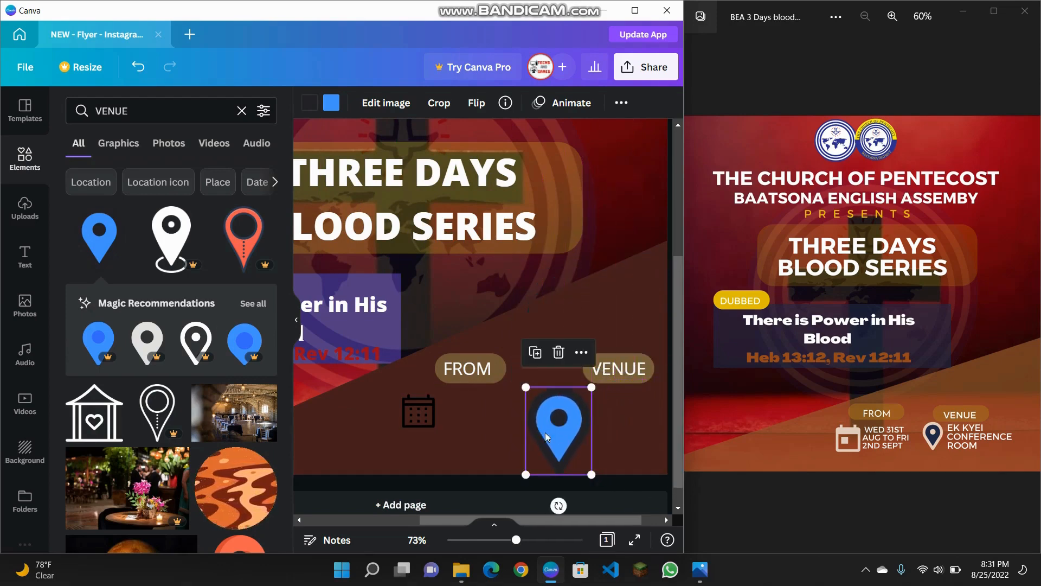
drag(526, 475, 549, 425)
click(491, 454)
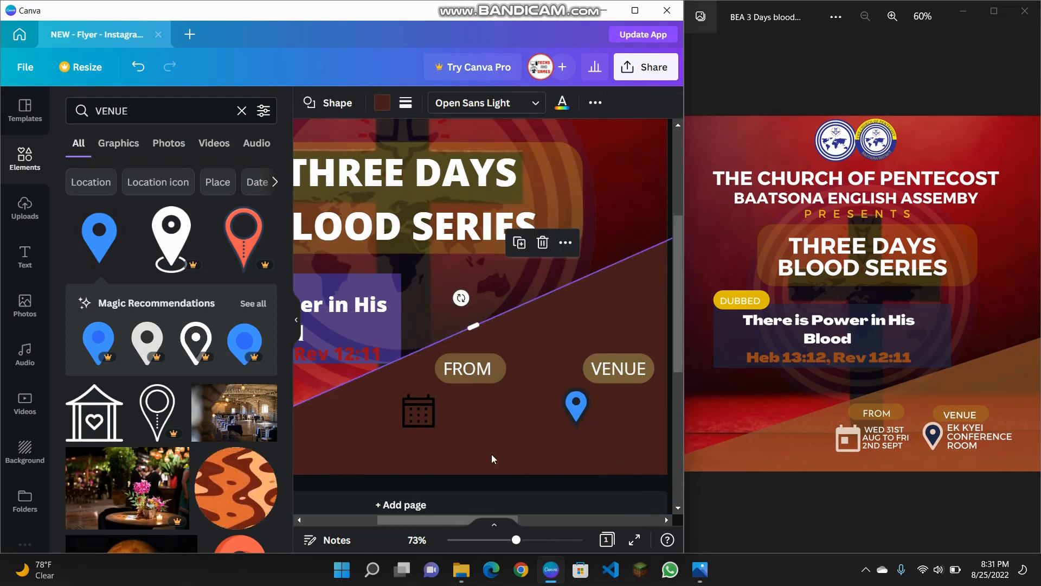
Add a subheading for the event dates with "WEB 31ST" as its first line.
click(30, 249)
click(197, 216)
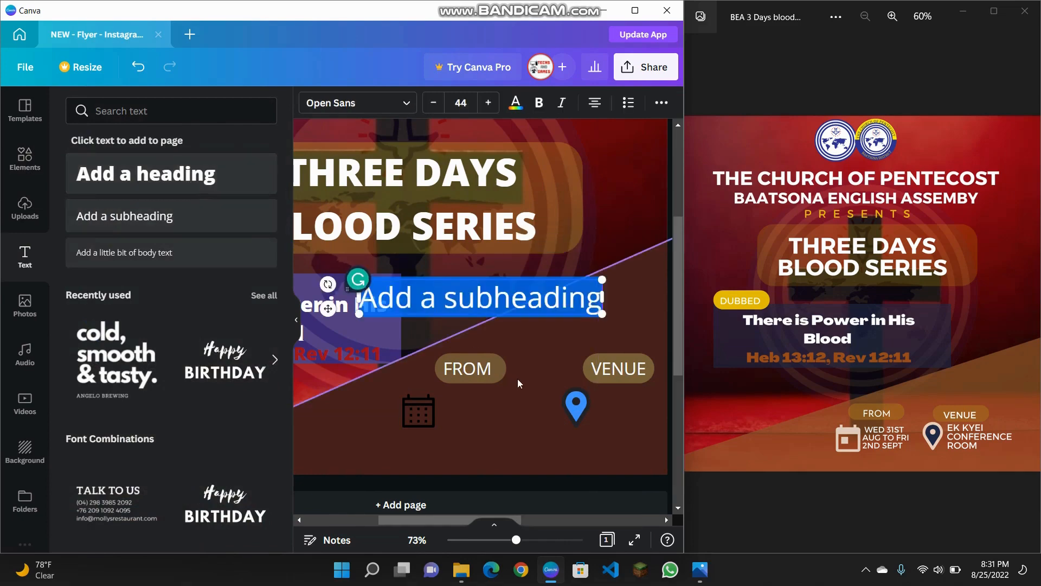
text(WED 31)
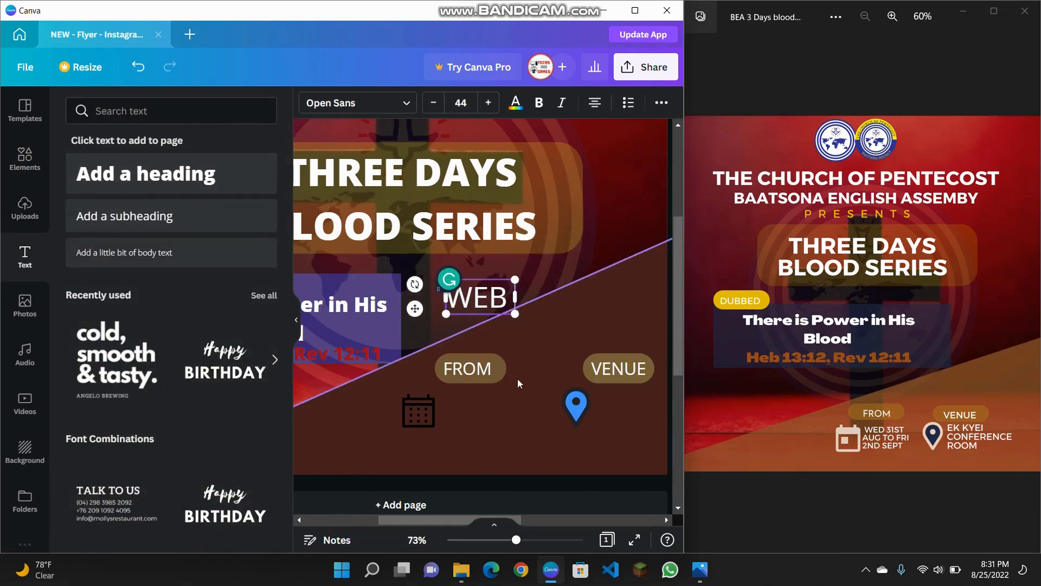
text(ST)
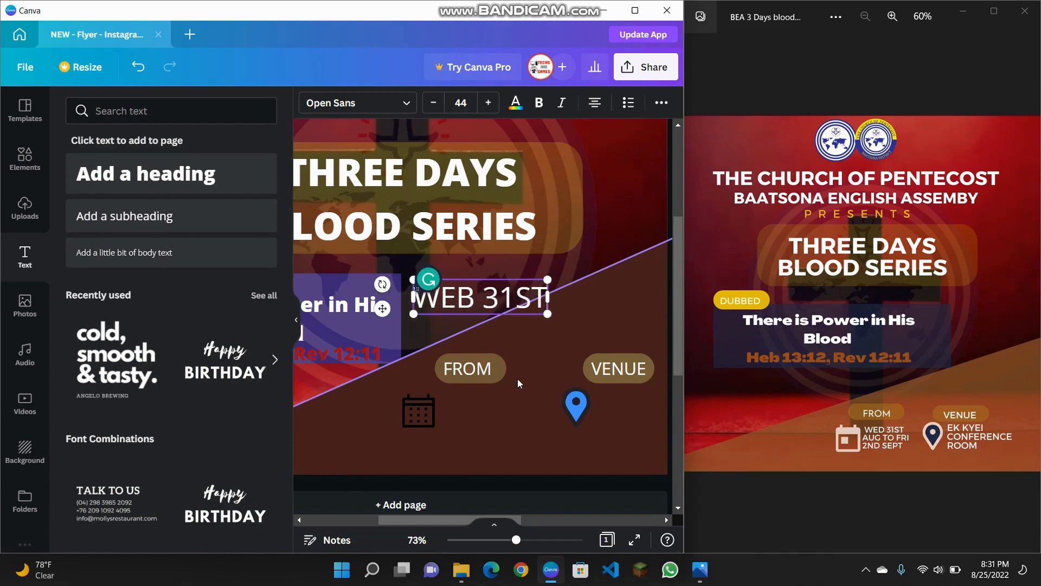
key(Return)
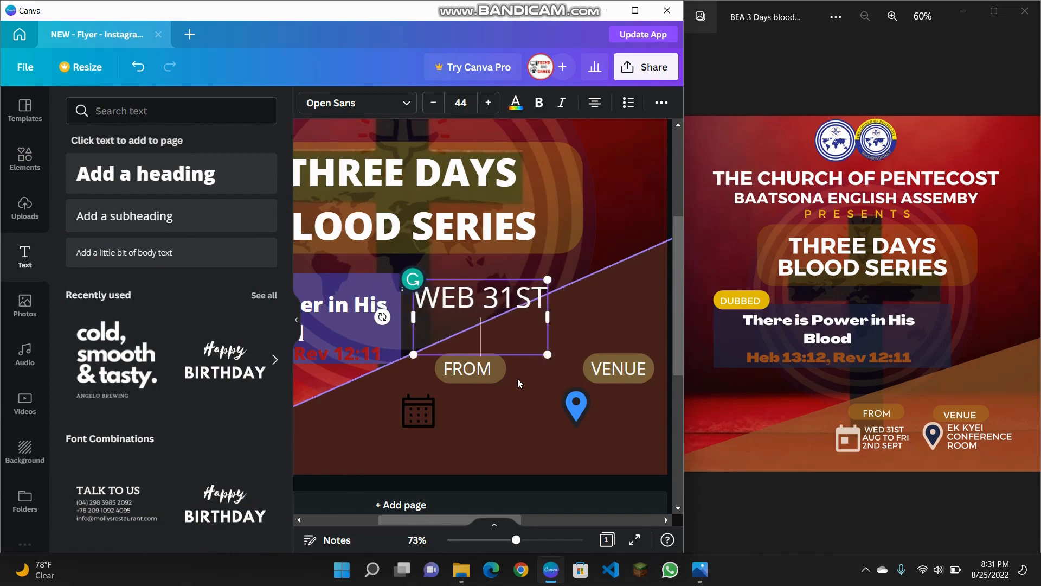
Complete the event-date text with "AUG TO FRI" as the second line and "2ND SEPT" as the third.
text(AUGUST)
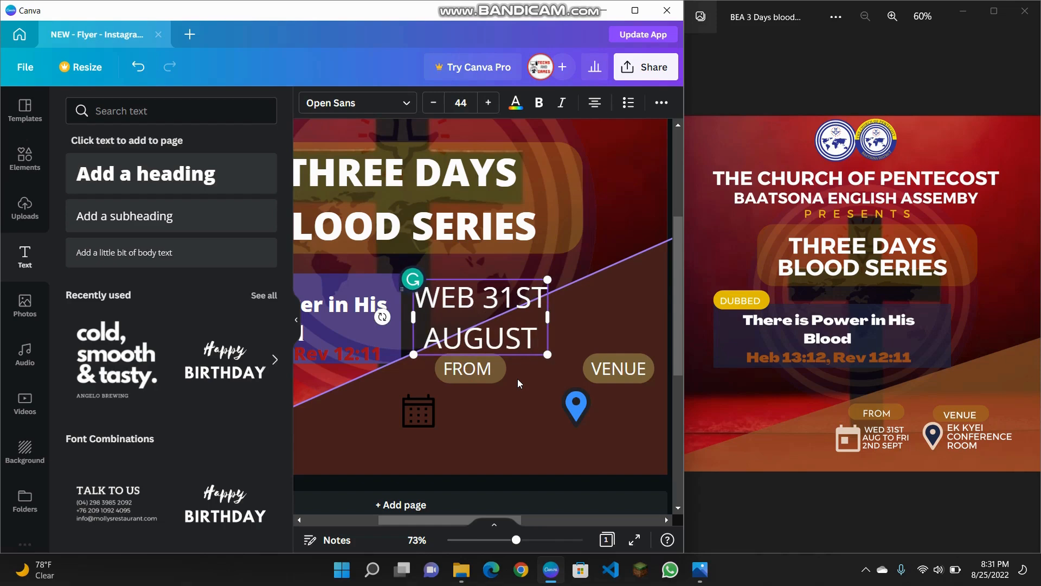
key(BackSpace)
key(BackSpace)
key(BackSpace)
text(TO FRI)
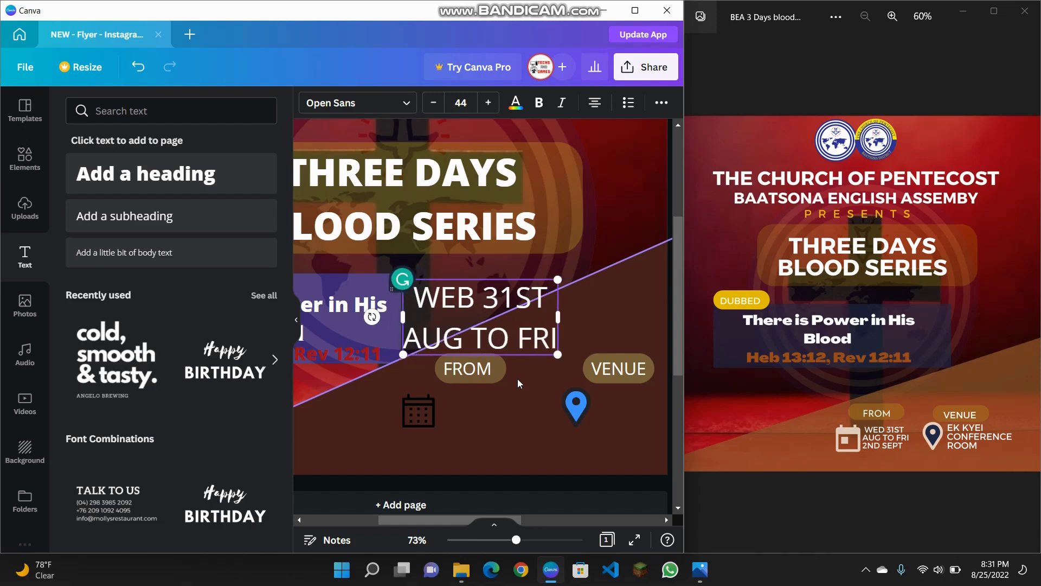
key(Return)
text(E)
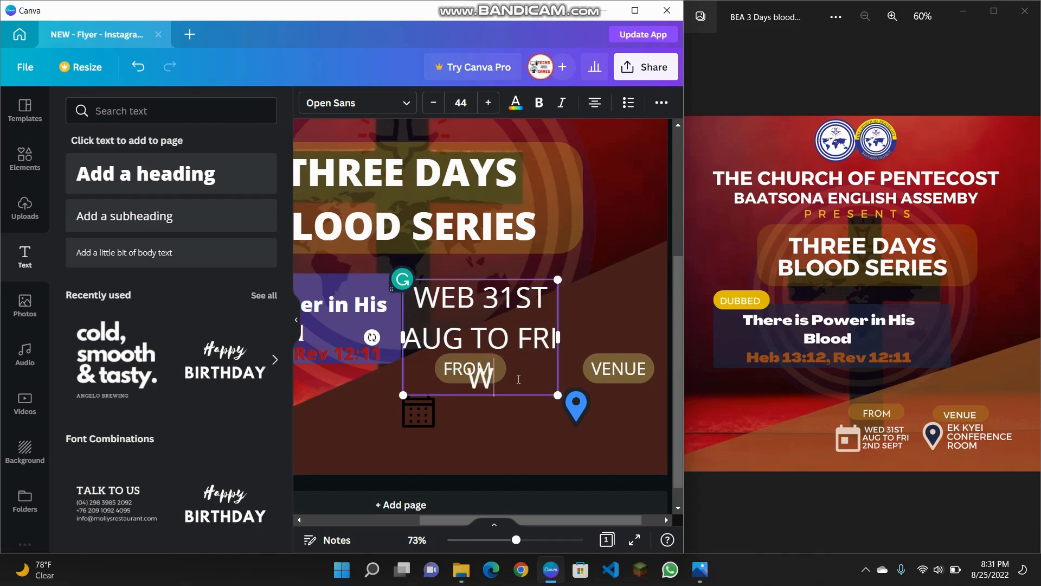
text(ND)
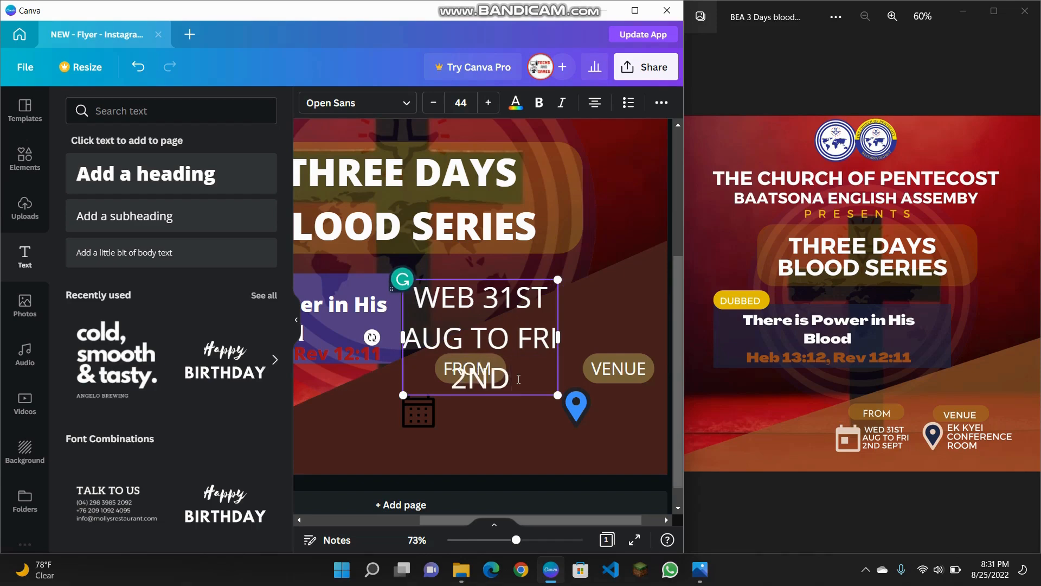
text( SEPT)
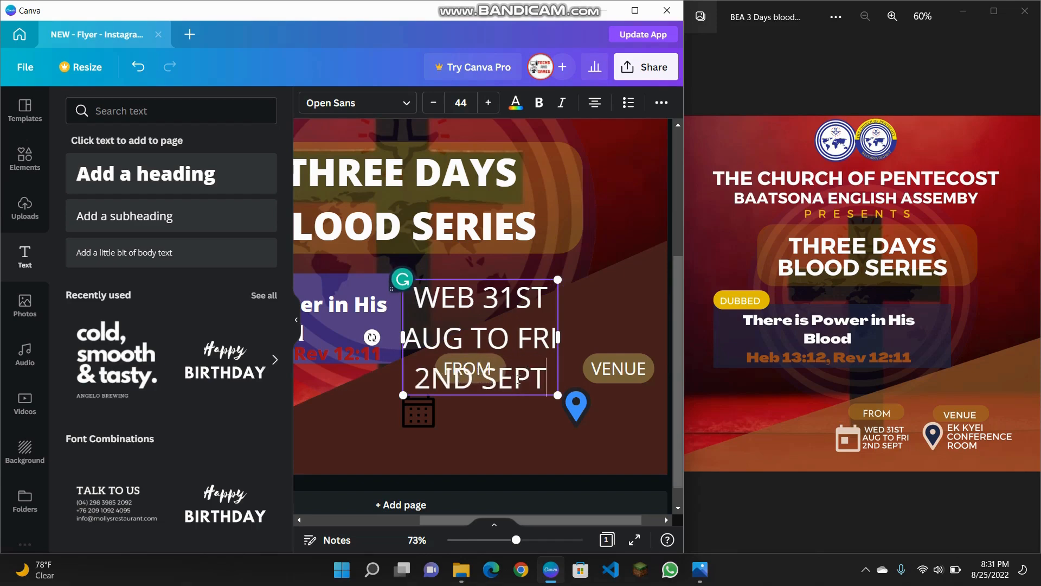
Shrink the date text to size 16.1 and place it under the "FROM" label, beside the calendar icon.
click(523, 408)
drag(518, 361, 557, 425)
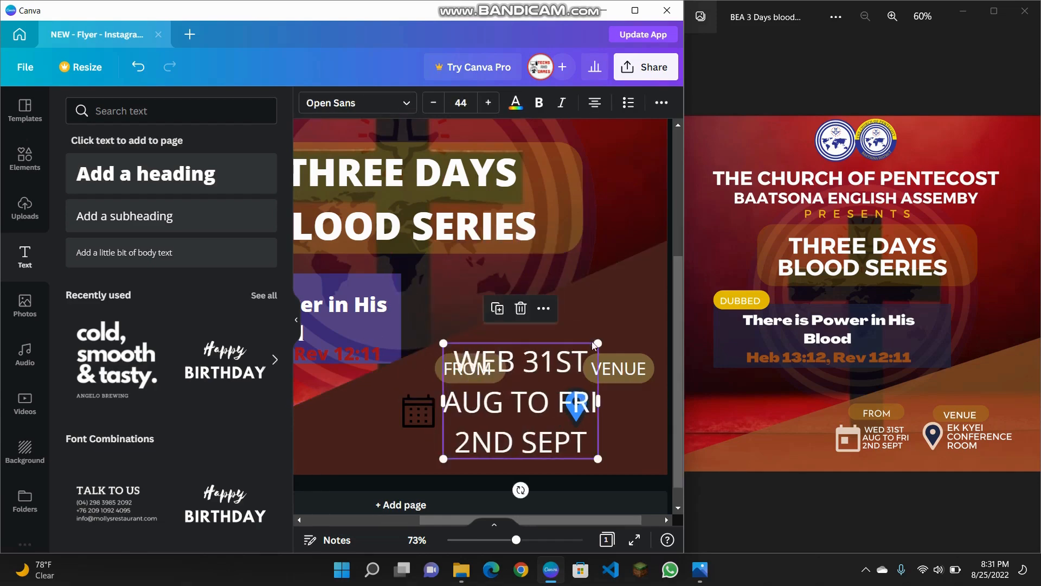
drag(598, 340, 482, 404)
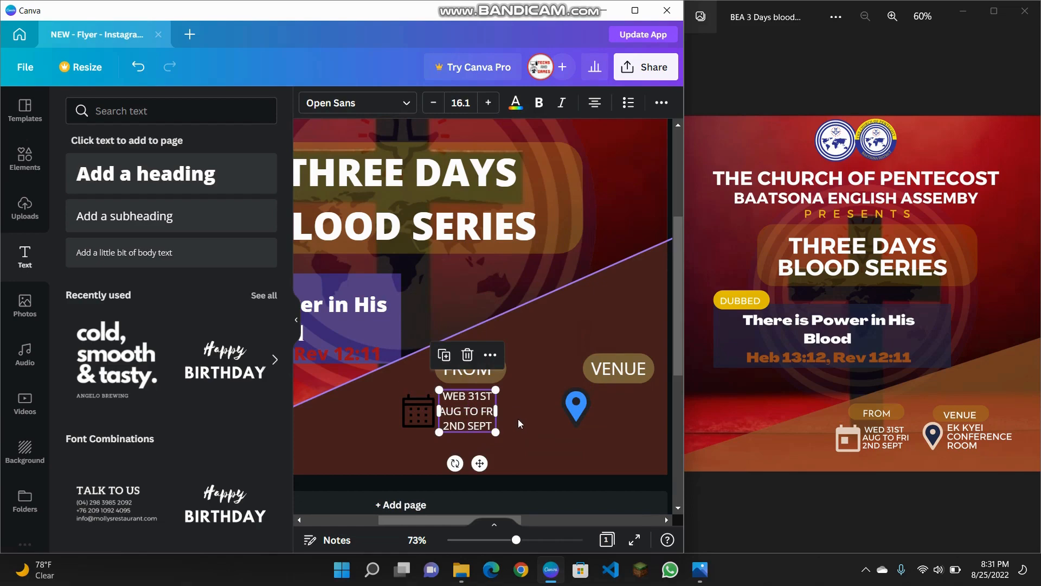
Change the location pin's blue fill to black.
scroll(566, 397, right, 2)
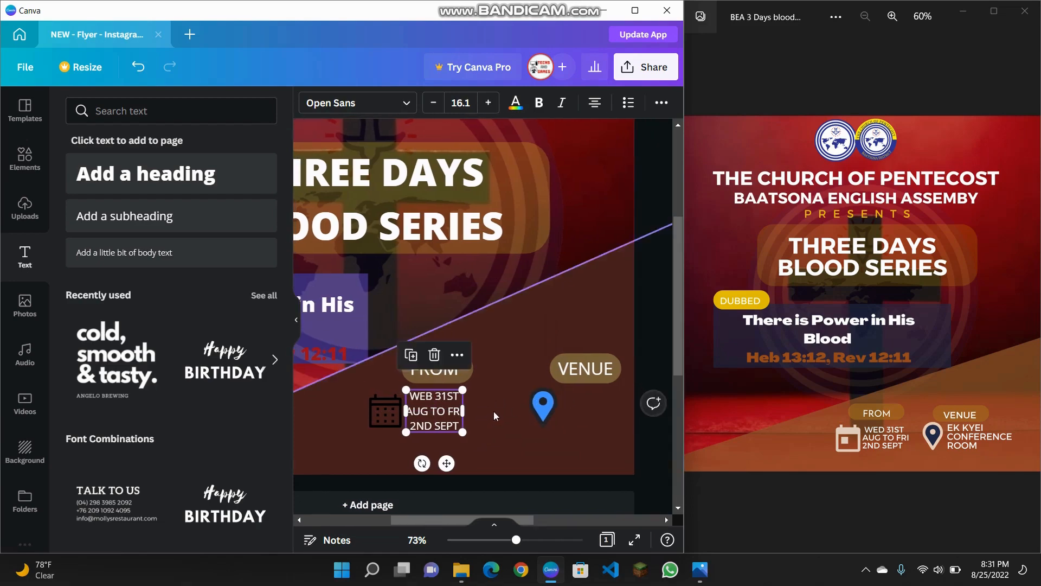
click(537, 422)
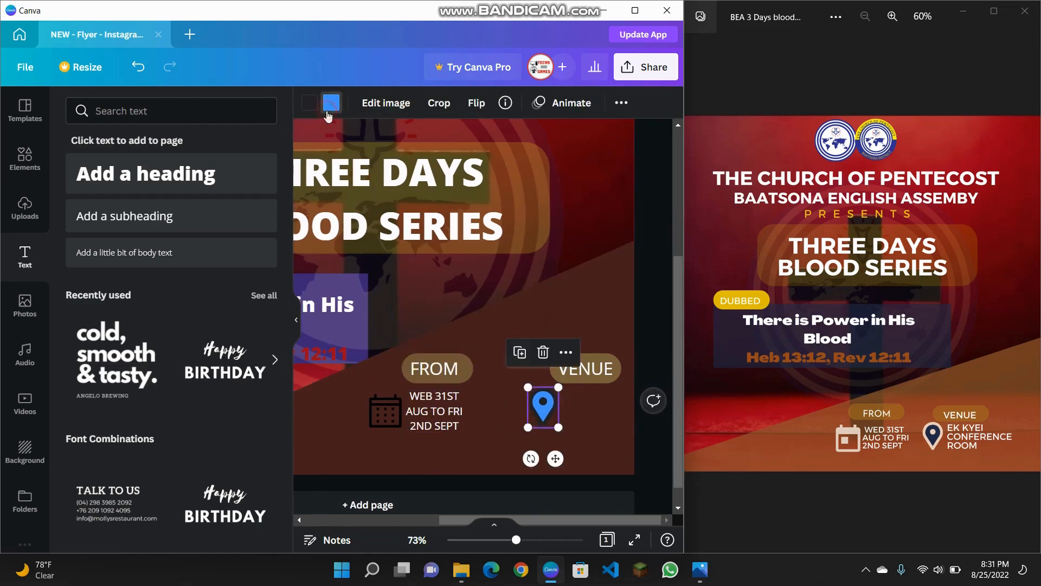
click(330, 103)
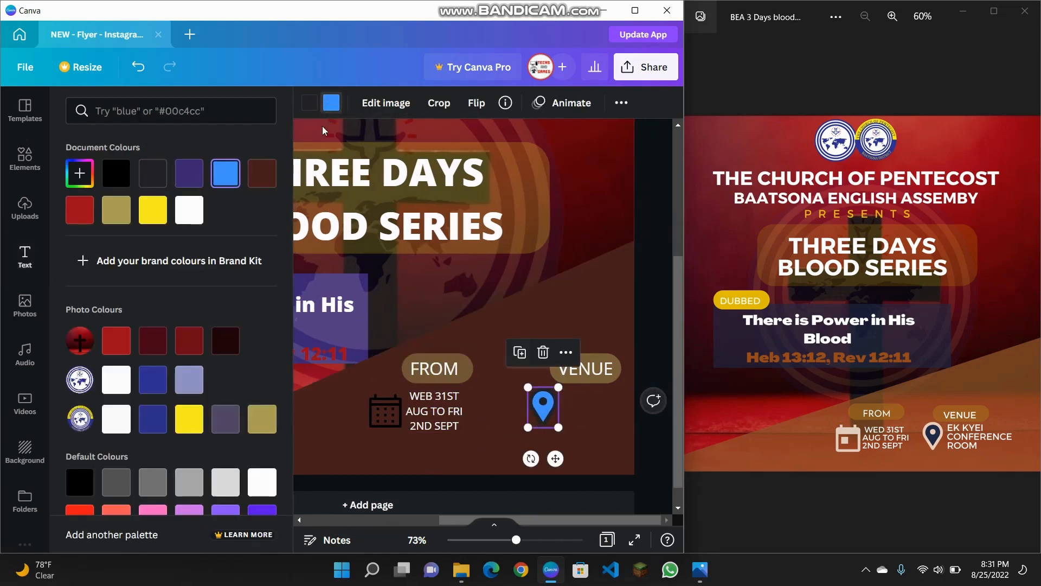
click(113, 183)
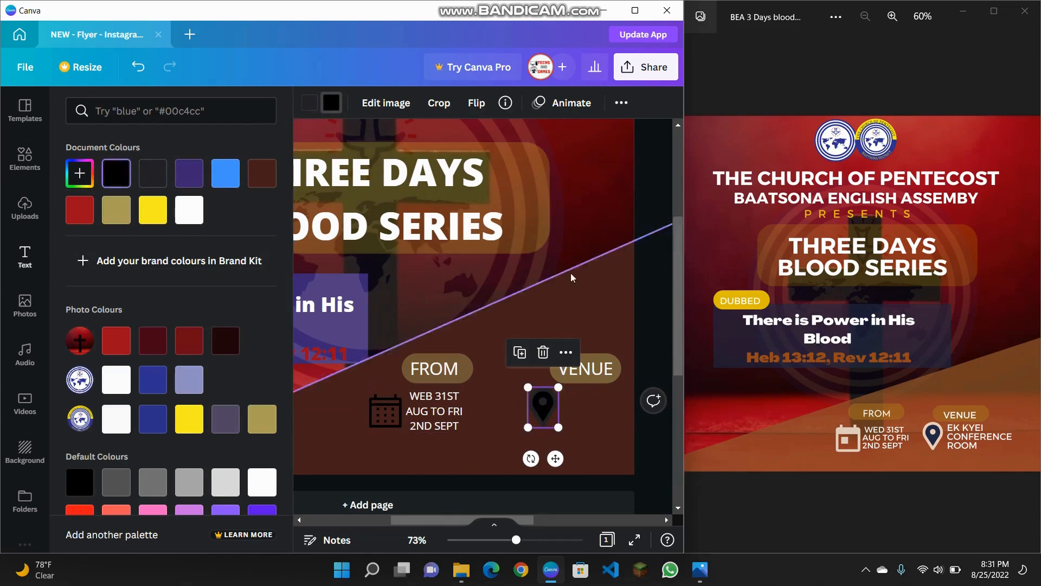
click(587, 209)
click(572, 420)
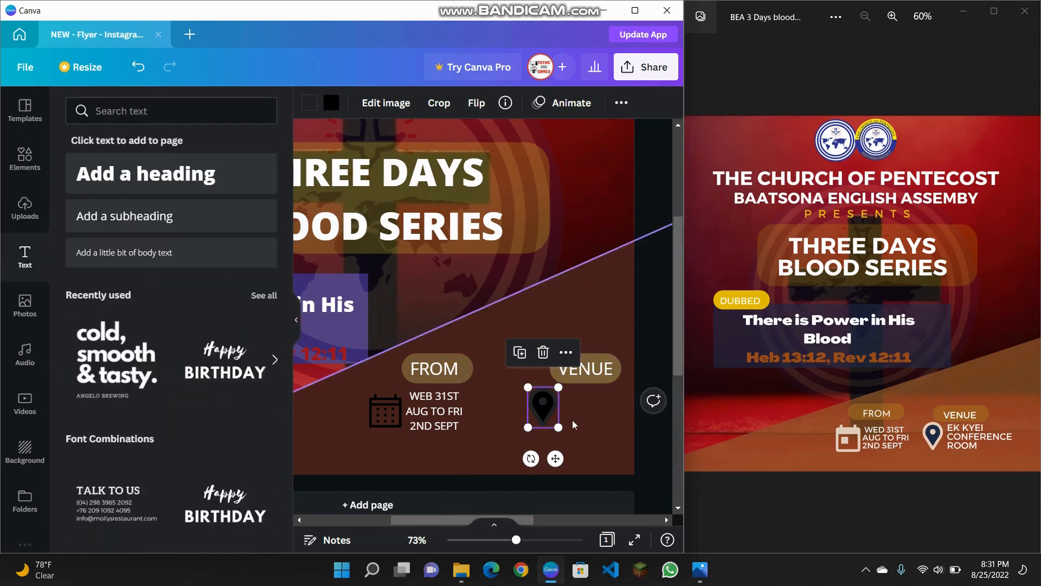
Recolour the dark outer part of the location pin and the calendar icon white.
click(544, 407)
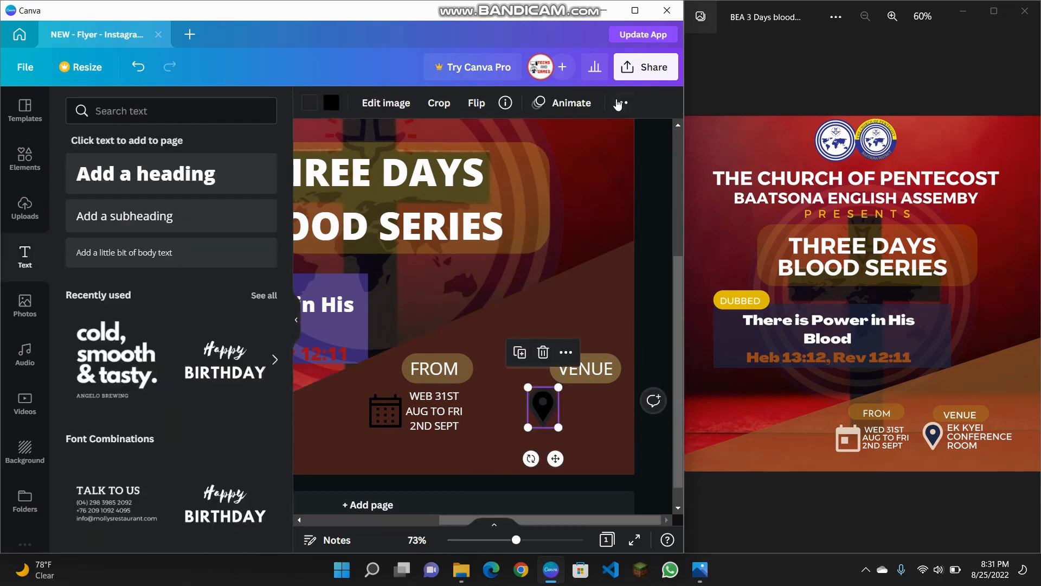
click(618, 102)
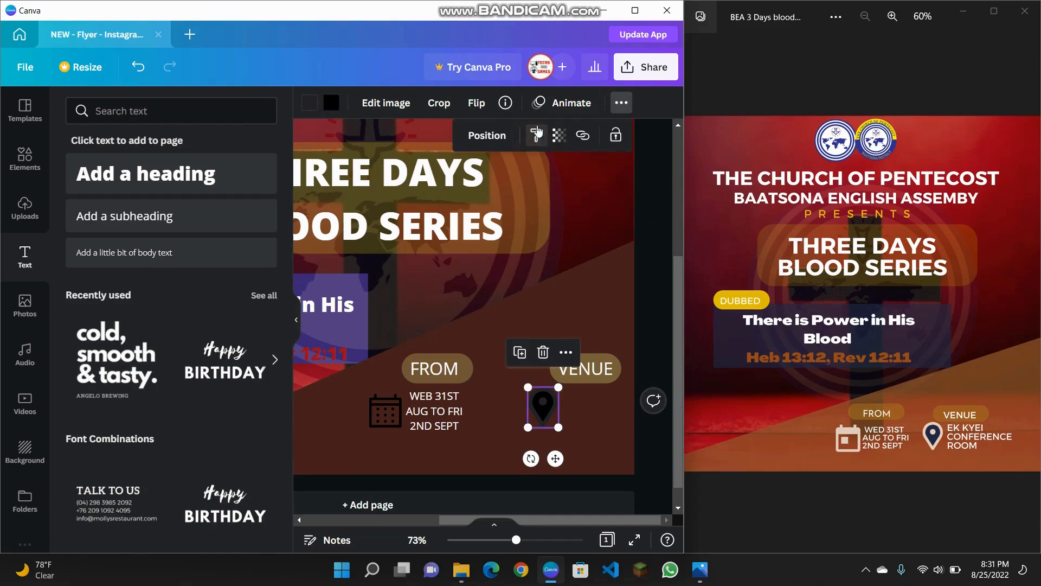
click(332, 103)
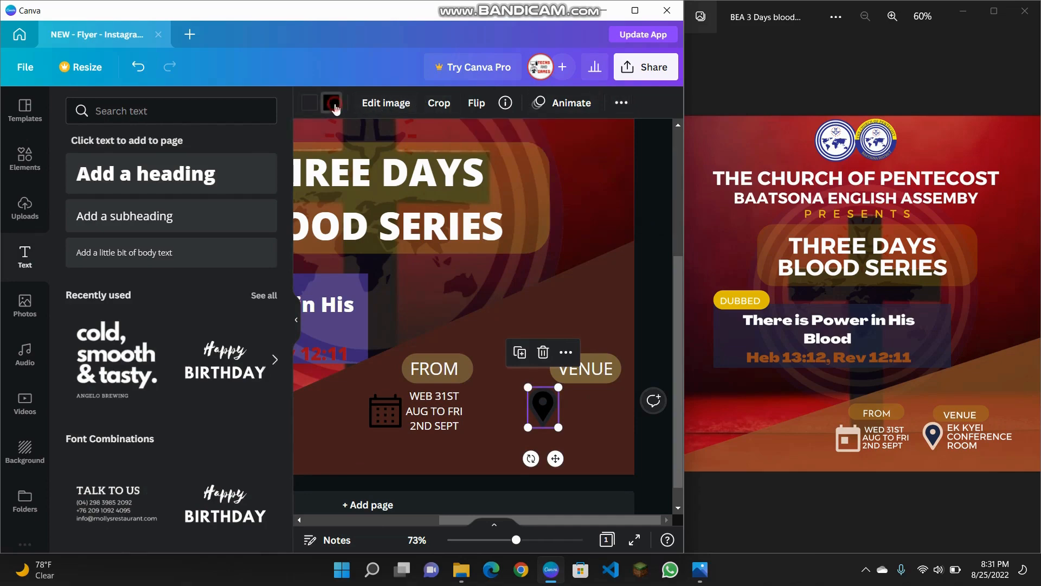
click(309, 103)
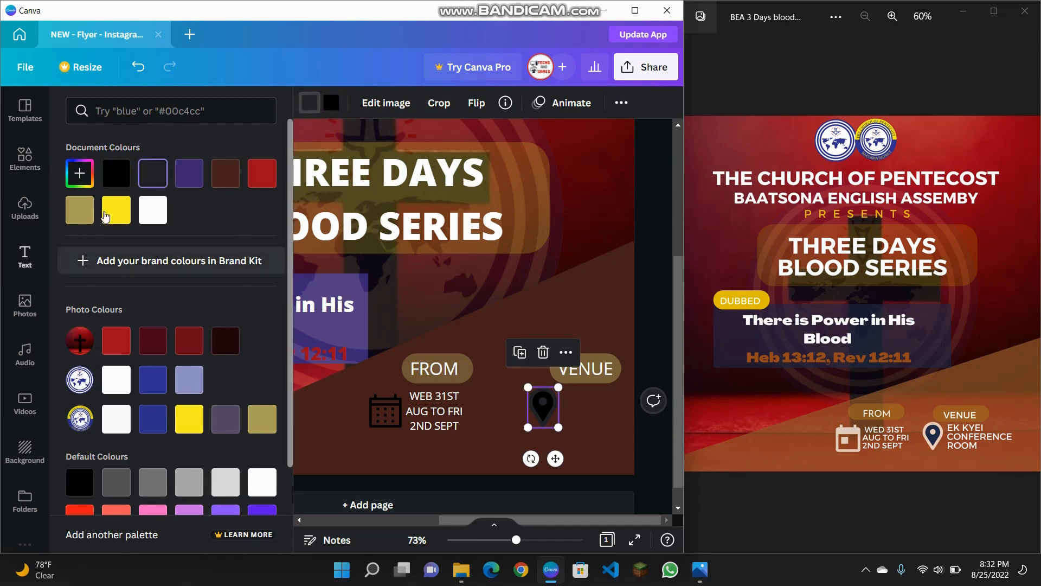
click(154, 213)
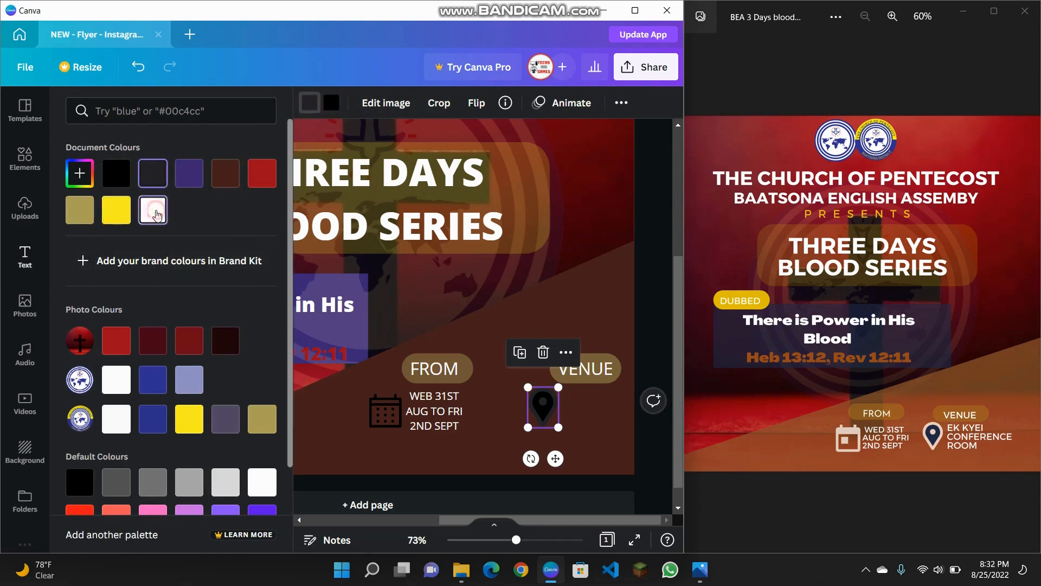
click(377, 421)
click(153, 210)
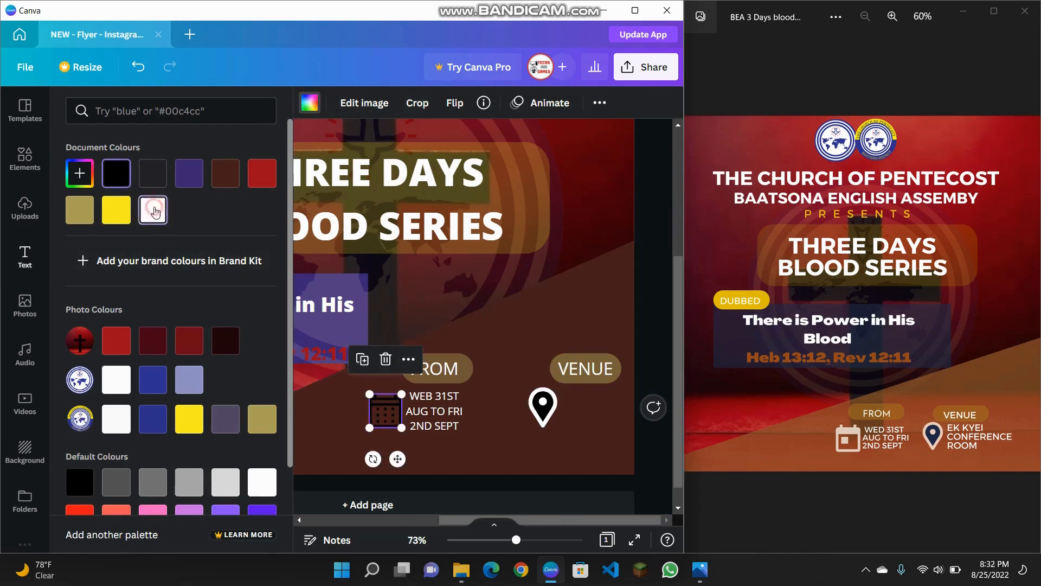
Duplicate the date text and place the copy beside the location pin under the "VENUE" label.
click(434, 411)
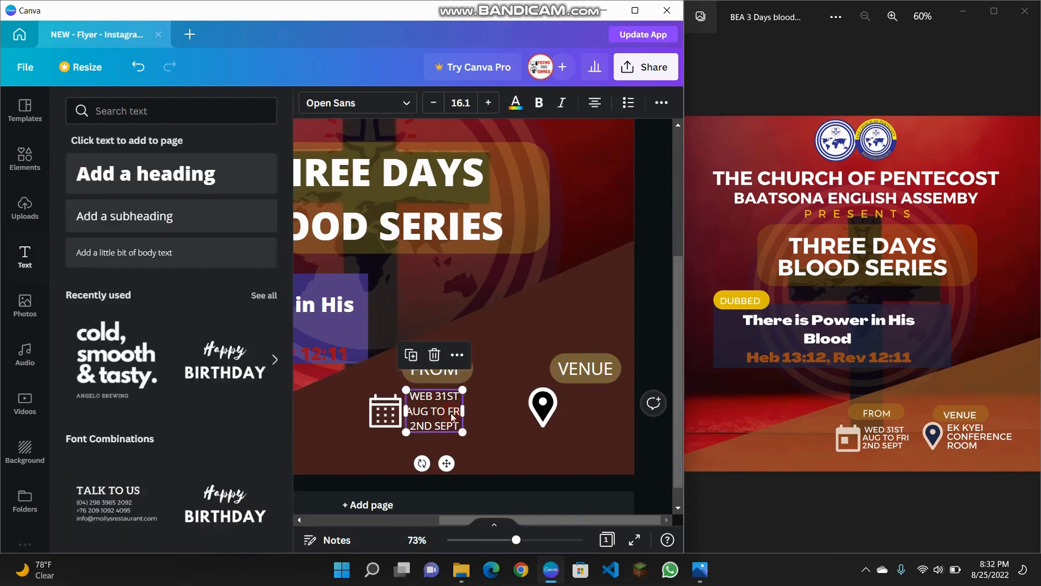
click(409, 356)
drag(434, 411, 598, 406)
Replace the copied text with "EK KYEI", "CONFERENCE" and "ROOM" on three lines.
double_click(599, 405)
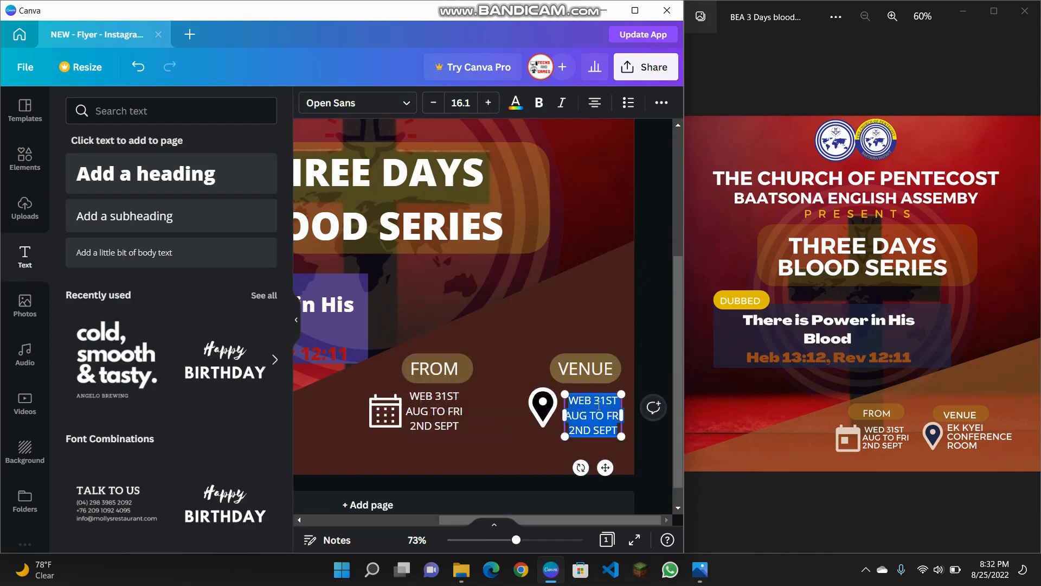
text(EK)
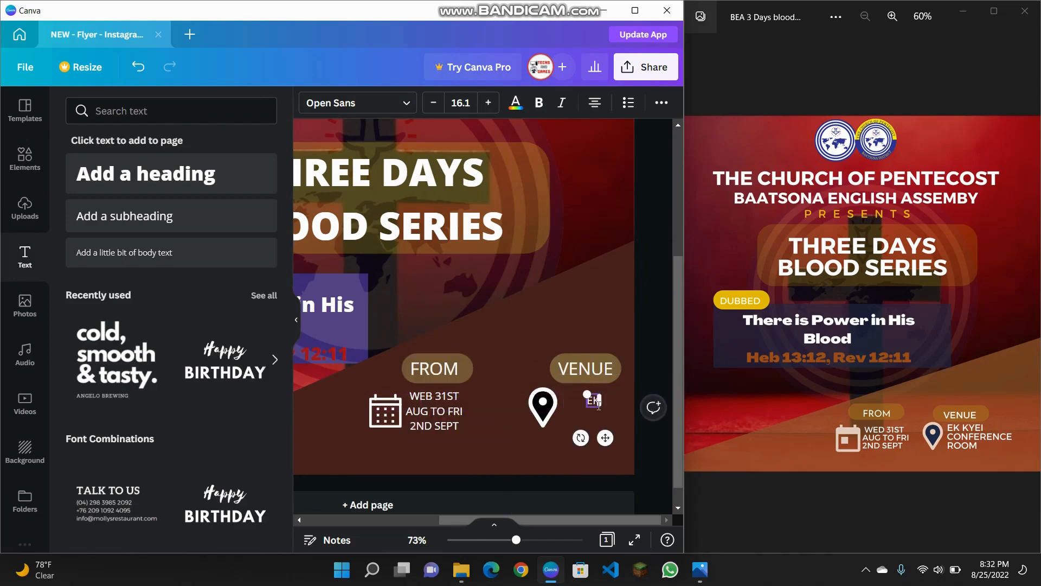
text( KYEI)
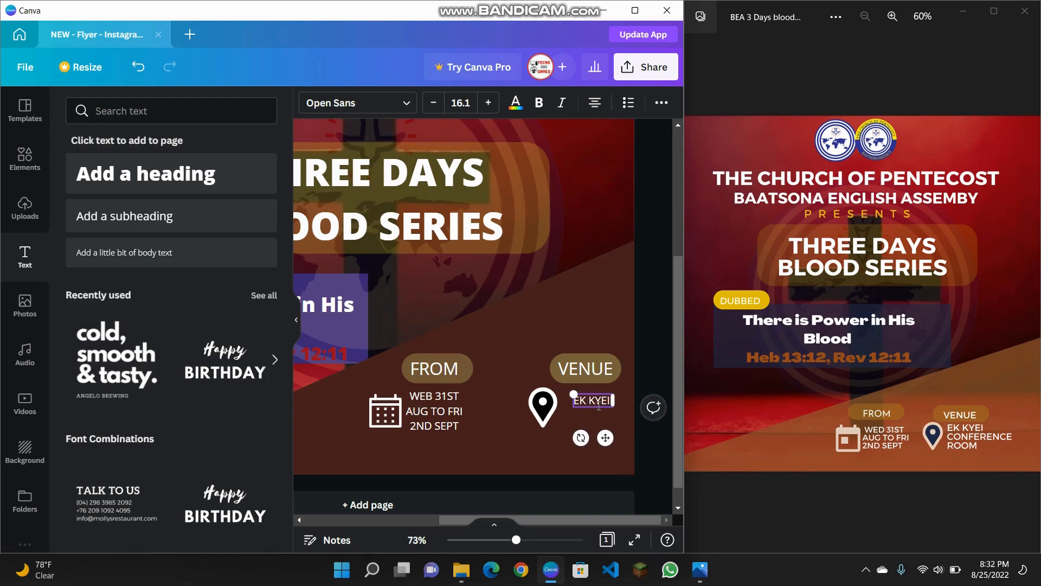
key(Return)
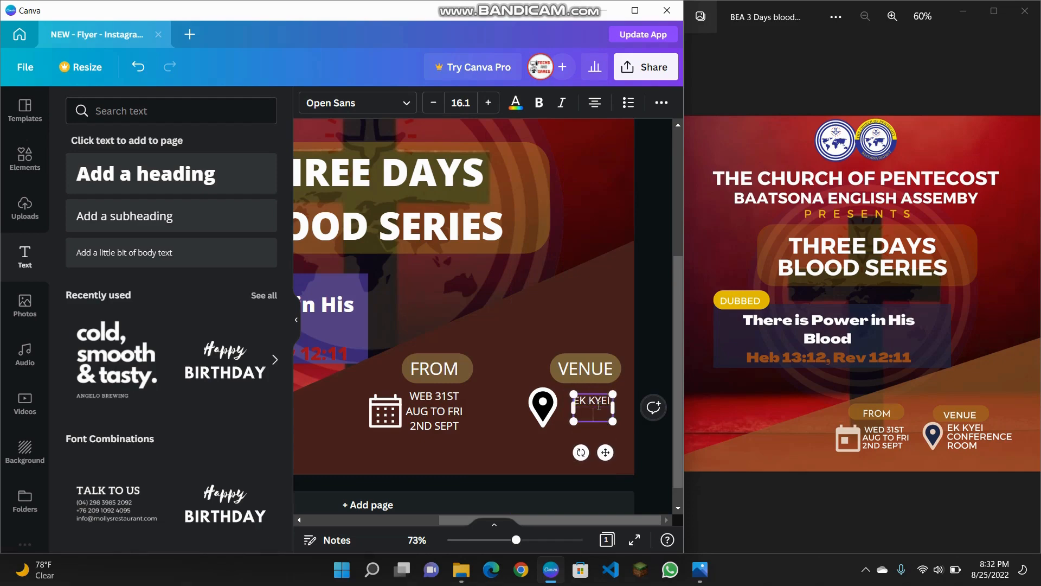
text(CONFERENCE)
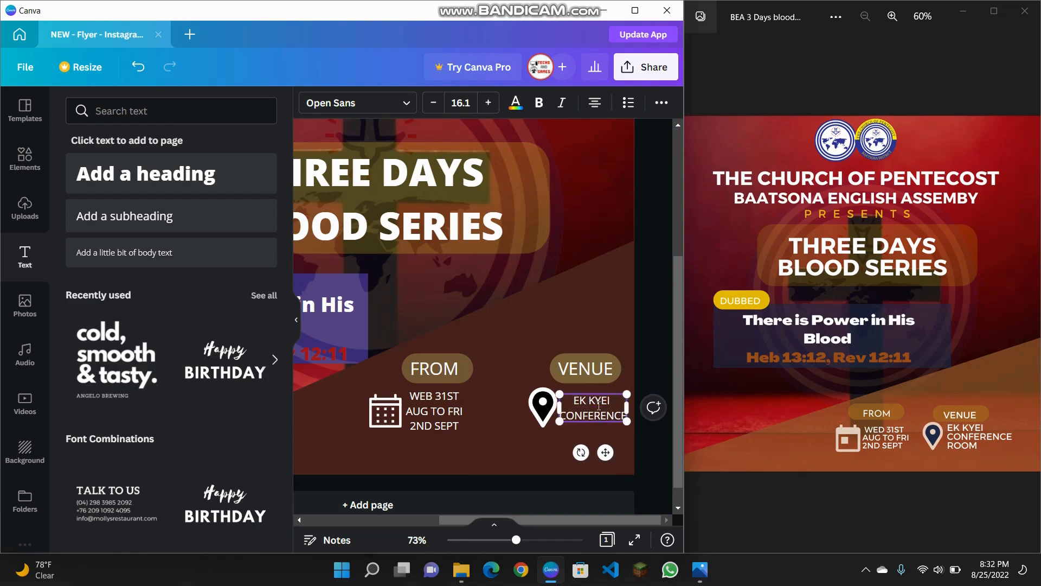
key(Return)
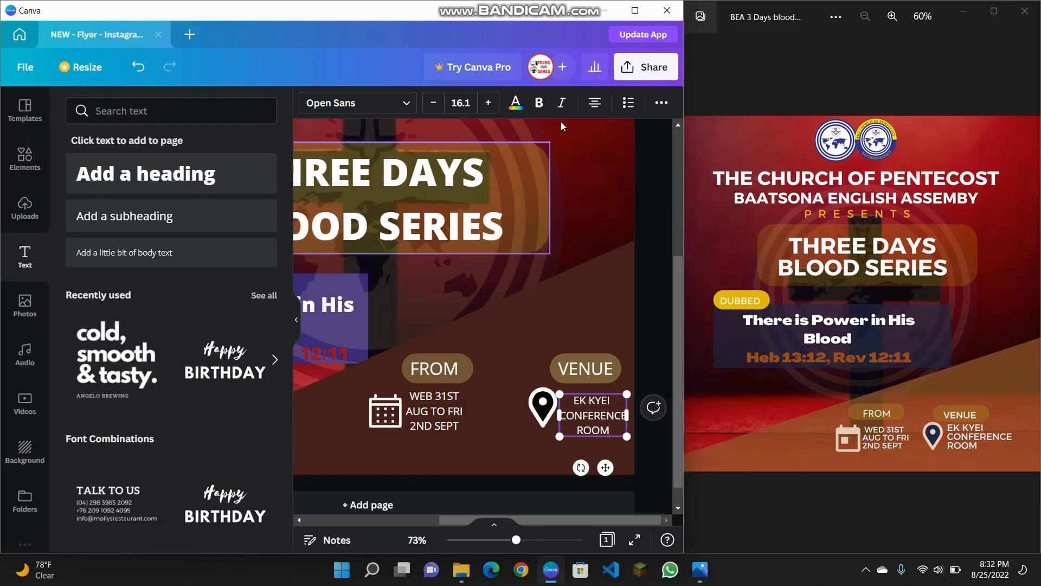
Justify all three lines of the venue text and nudge it up slightly, level with the date text.
click(605, 108)
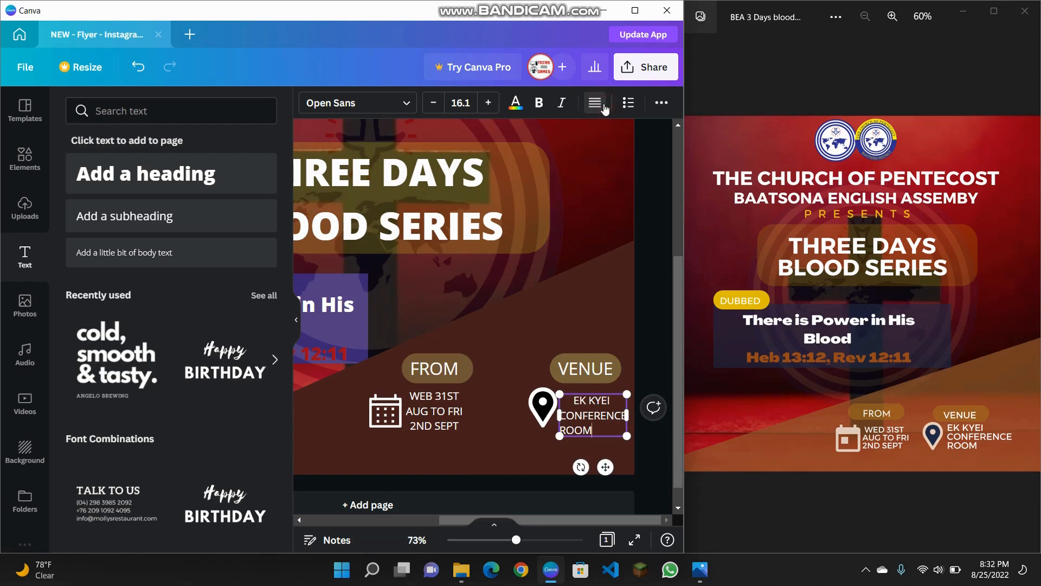
click(604, 108)
click(604, 107)
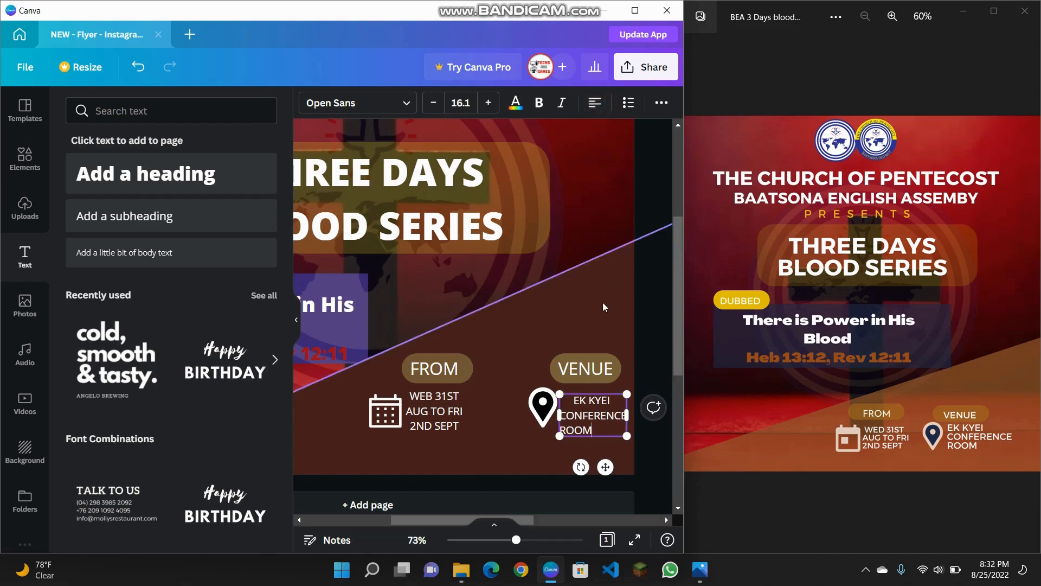
text(a)
key(BackSpace)
key(ctrl+a)
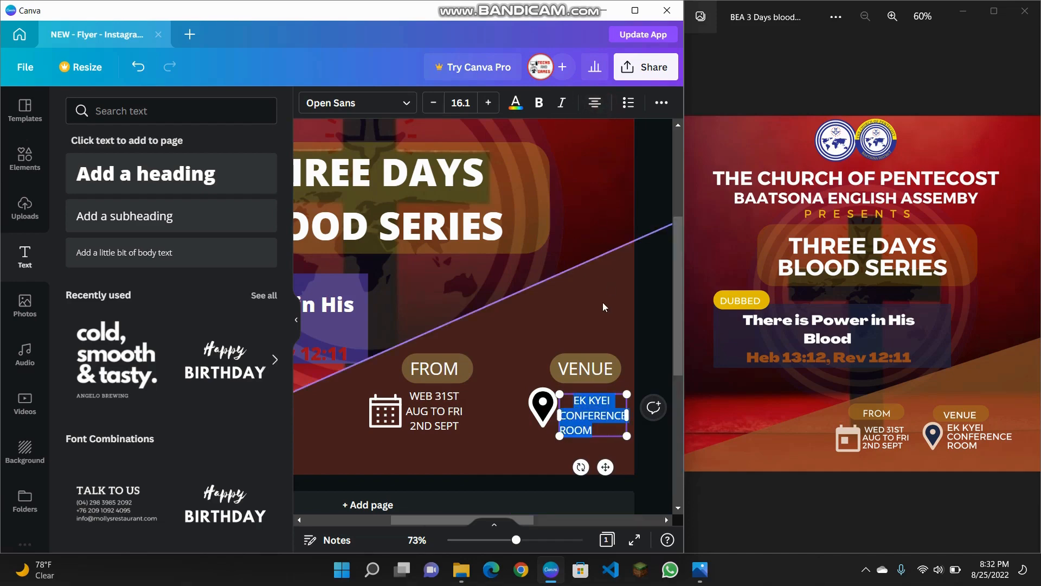
click(602, 107)
click(603, 107)
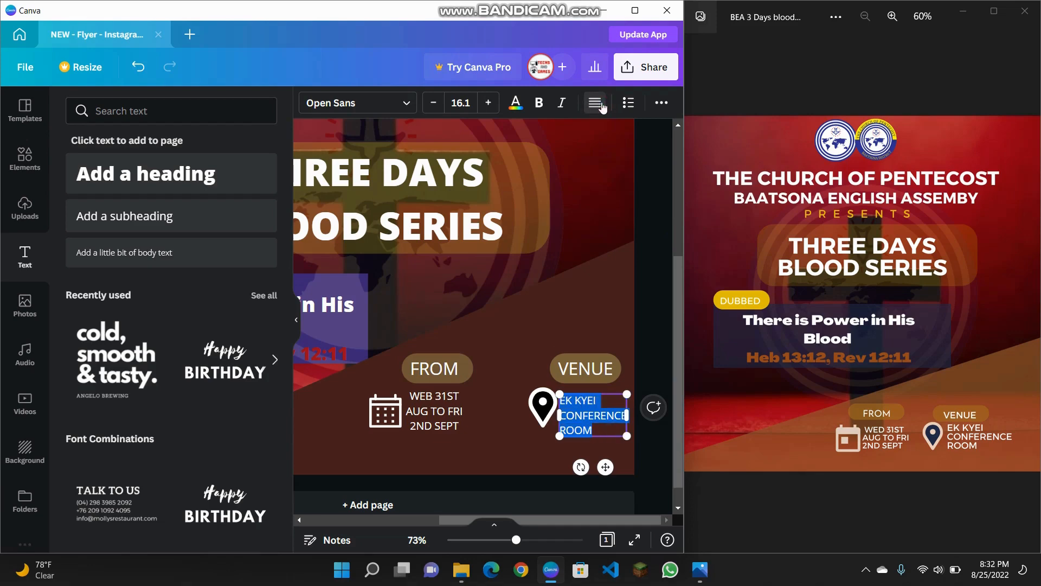
click(583, 256)
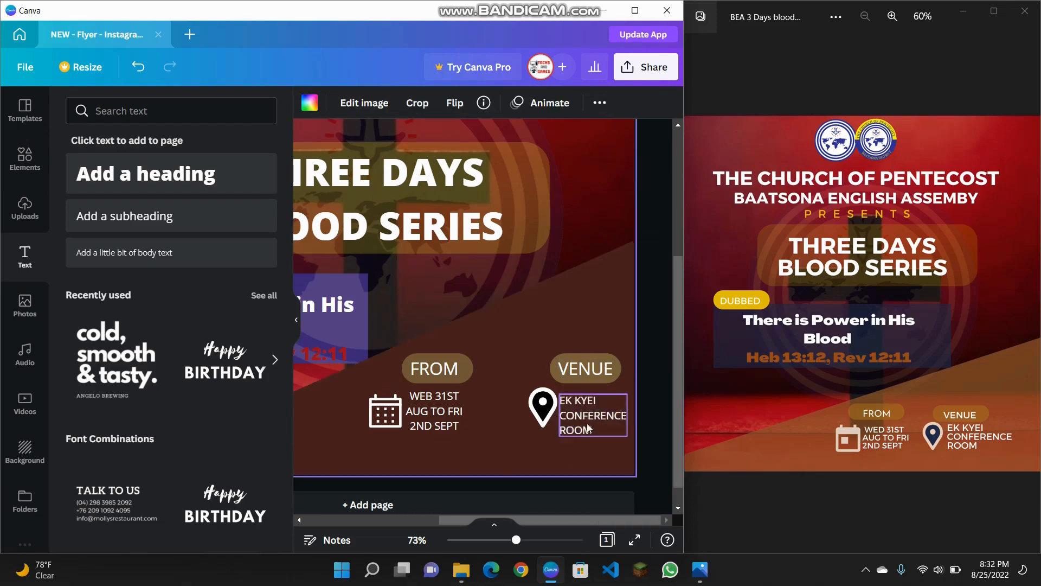
drag(589, 424, 588, 422)
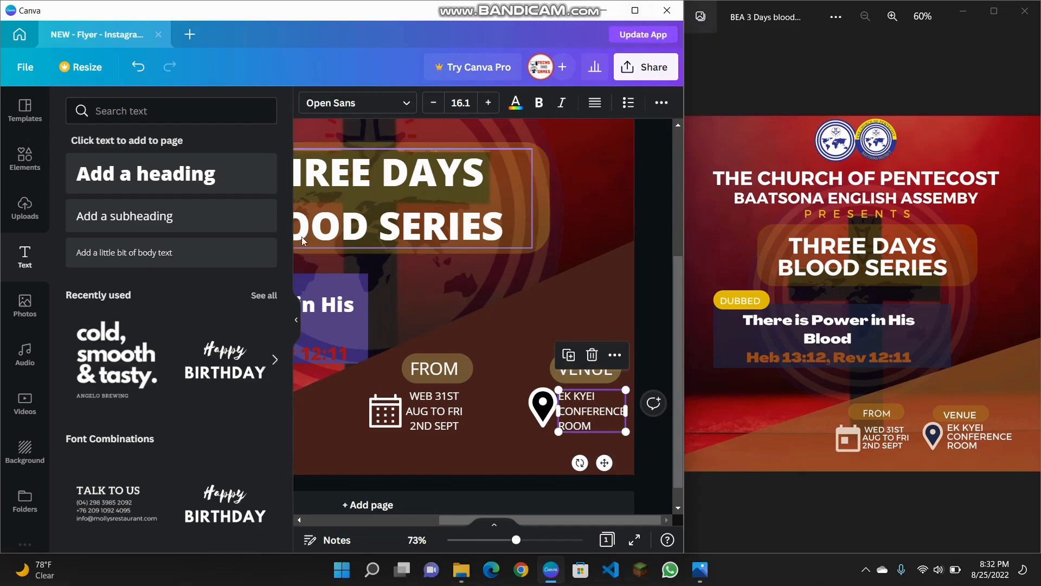
Make the dark brown diagonal shape behind the date and venue details partly transparent so the red background shows through.
click(292, 321)
scroll(293, 322, down, 3)
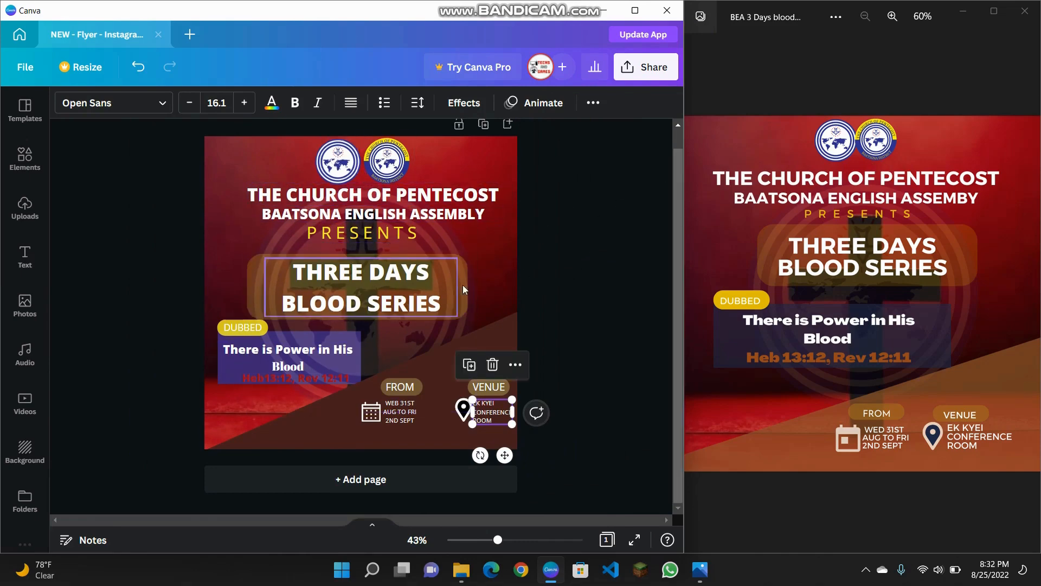
scroll(379, 371, down, 1)
scroll(380, 365, up, 1)
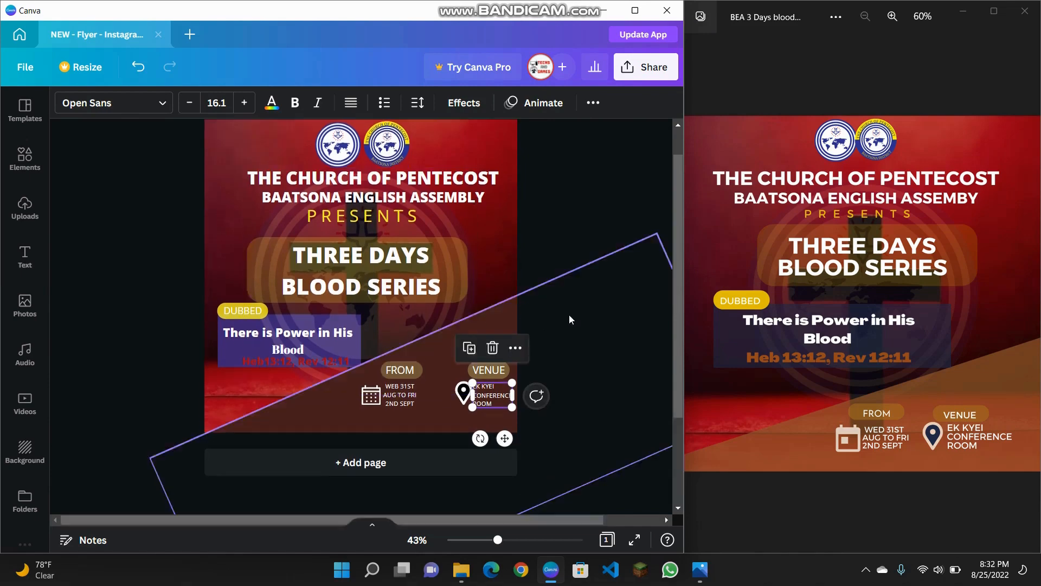
click(600, 316)
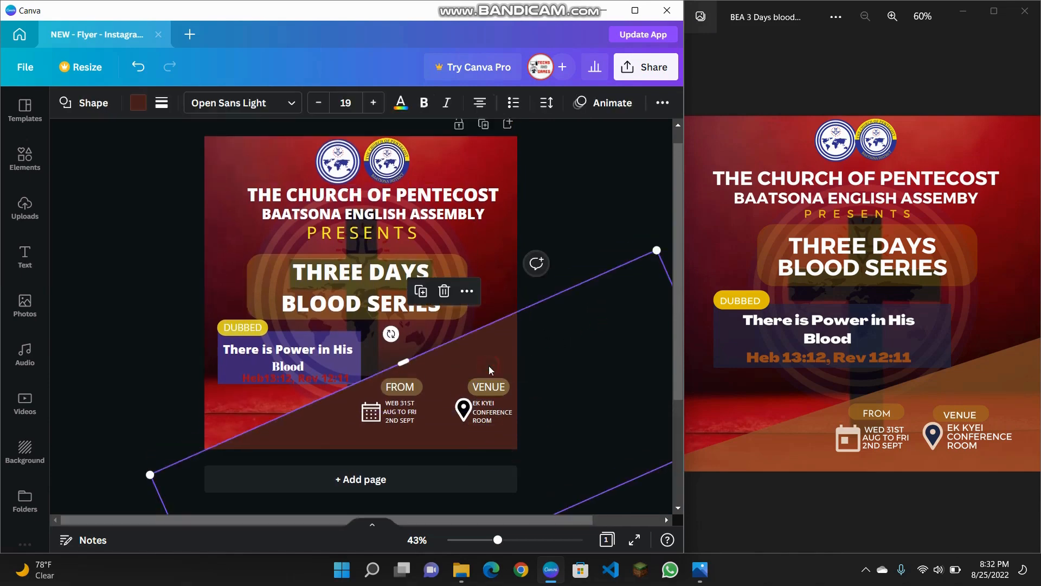
click(662, 103)
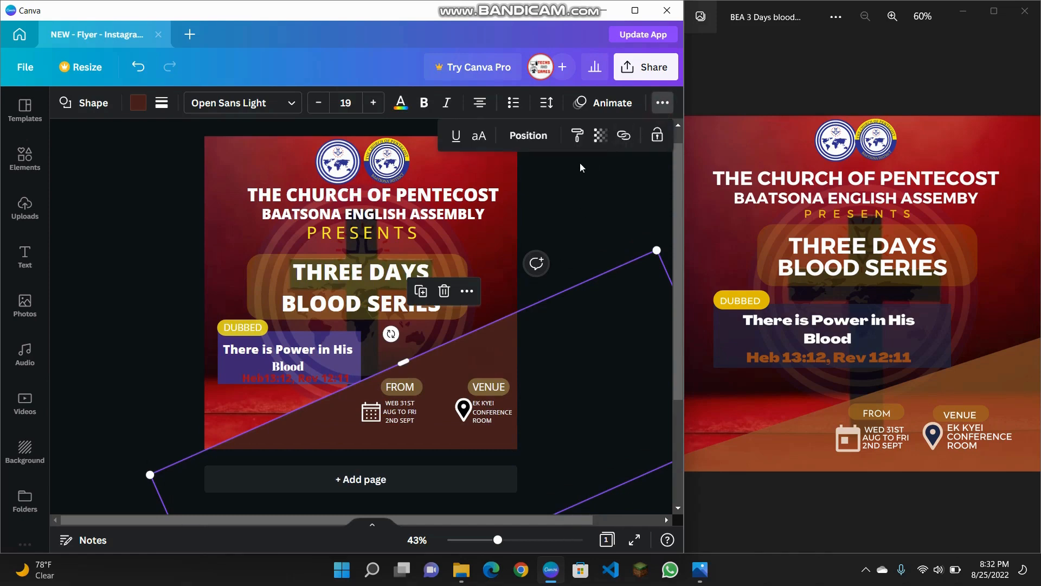
click(601, 137)
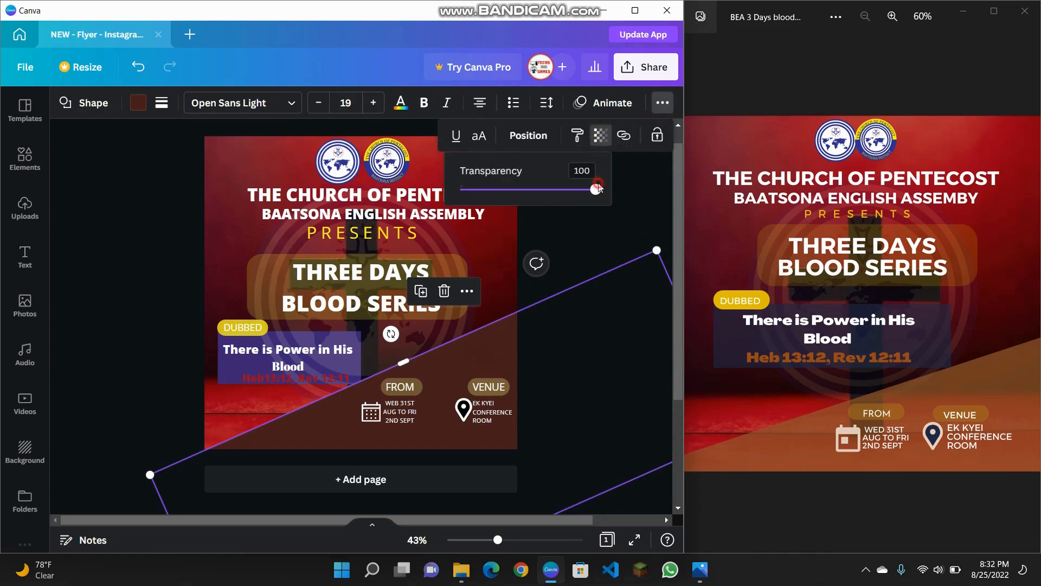
drag(599, 196, 538, 191)
click(569, 233)
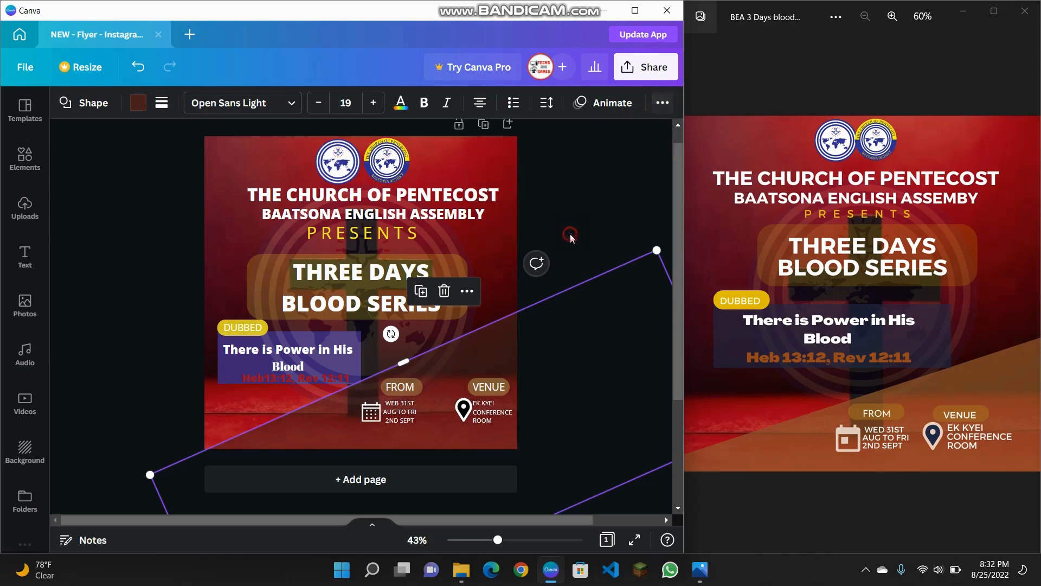
click(569, 242)
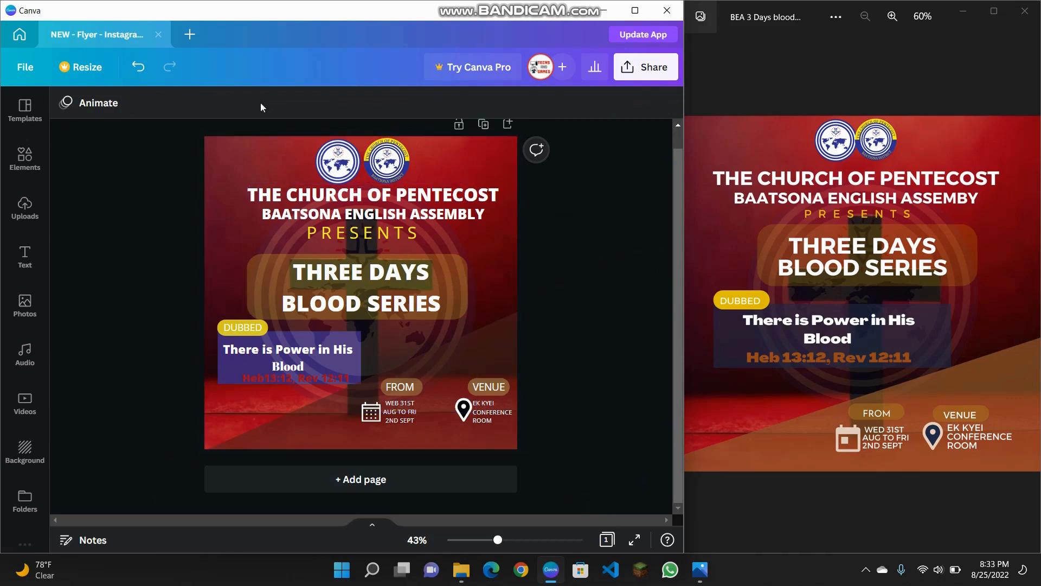
Switch to Photoshop, open the recent "PRAYER SESSION" flyer with the "HOLY GHOST" banner and activate the Lasso tool.
click(37, 41)
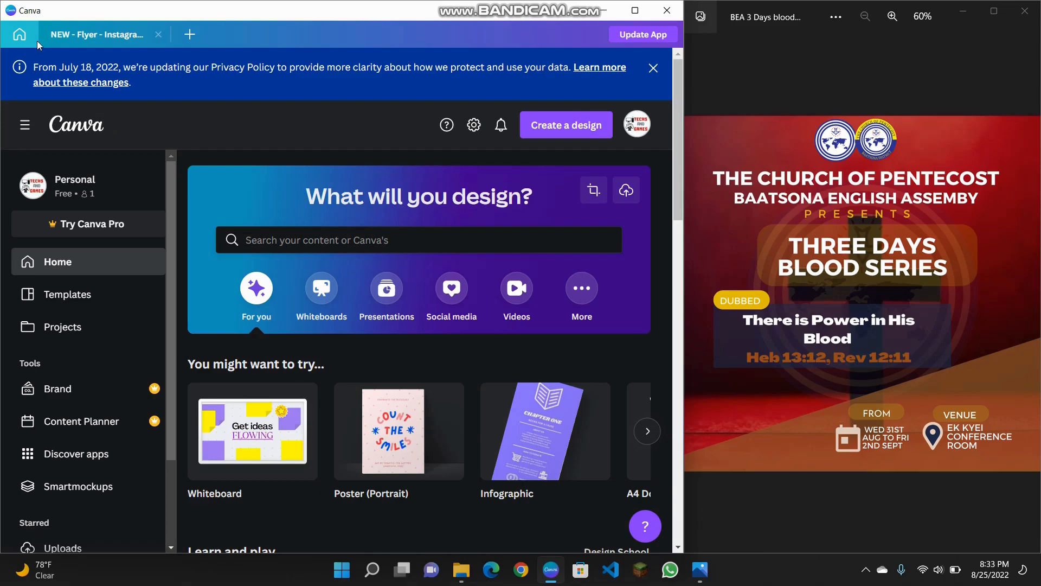
key(super)
scroll(512, 253, down, 1)
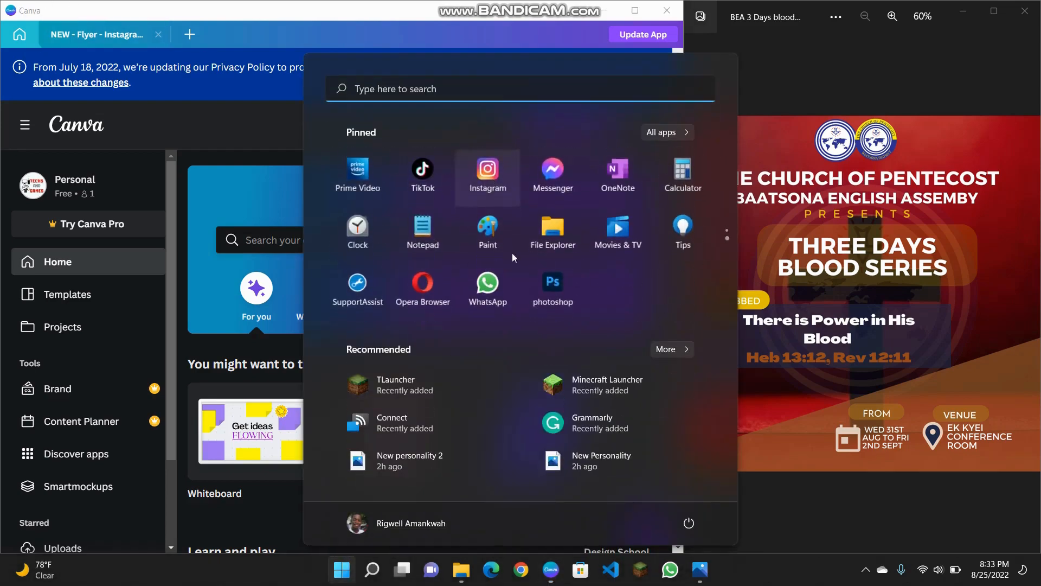
click(545, 282)
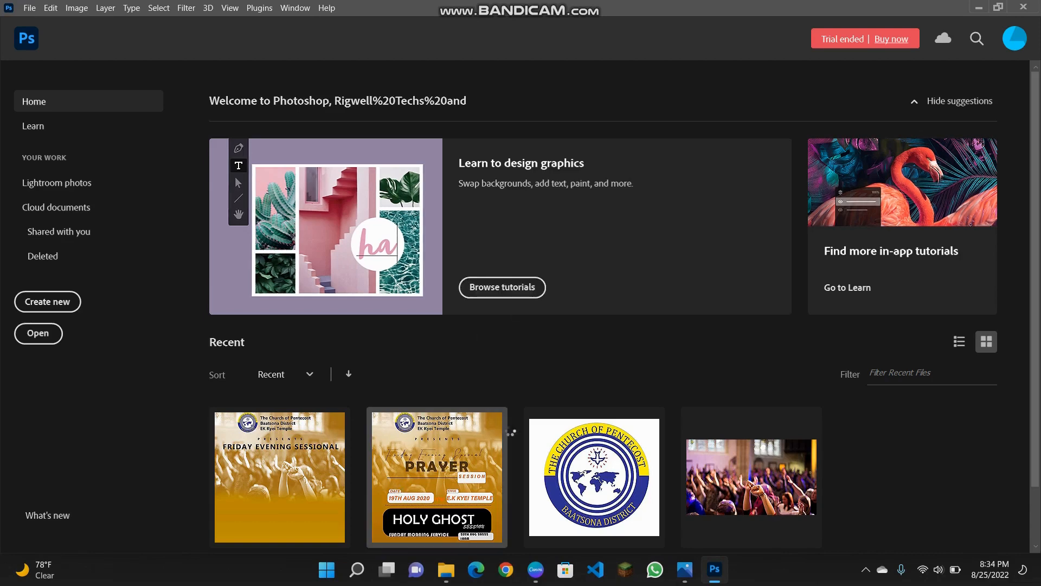
click(507, 430)
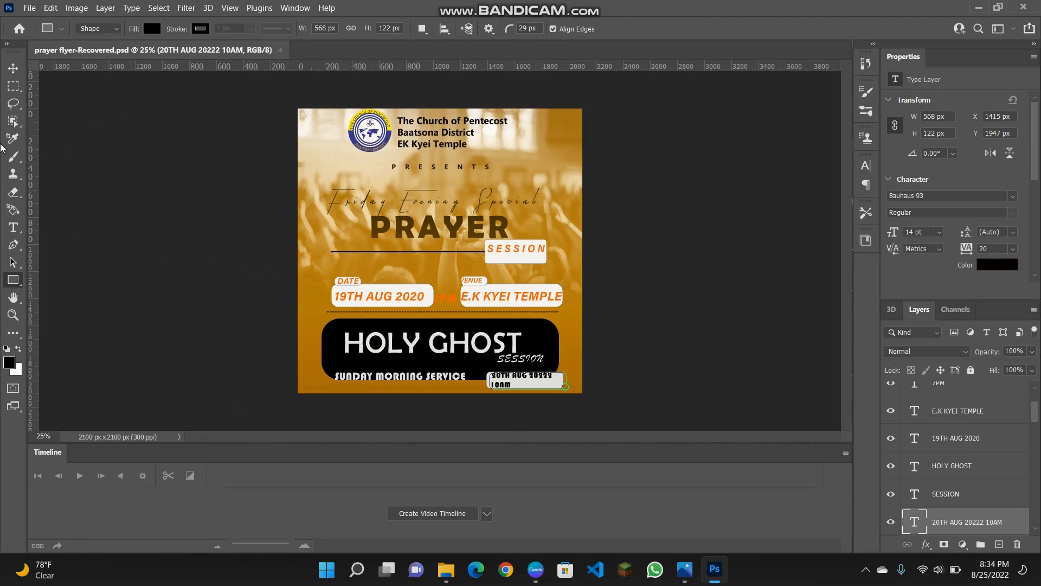
click(13, 103)
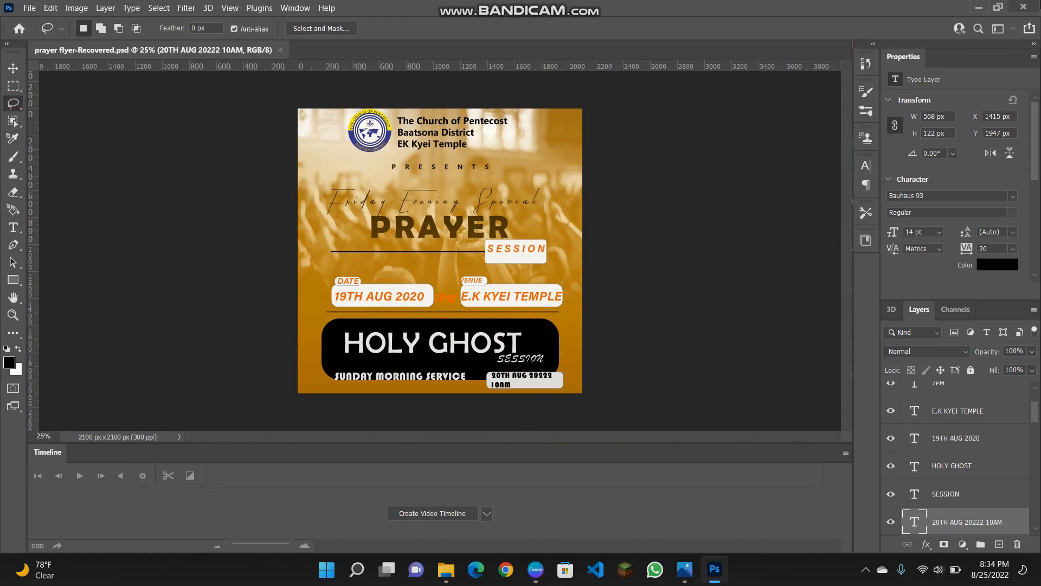
Close Photoshop, Canva and the image viewer showing the reference flyer.
click(1029, 5)
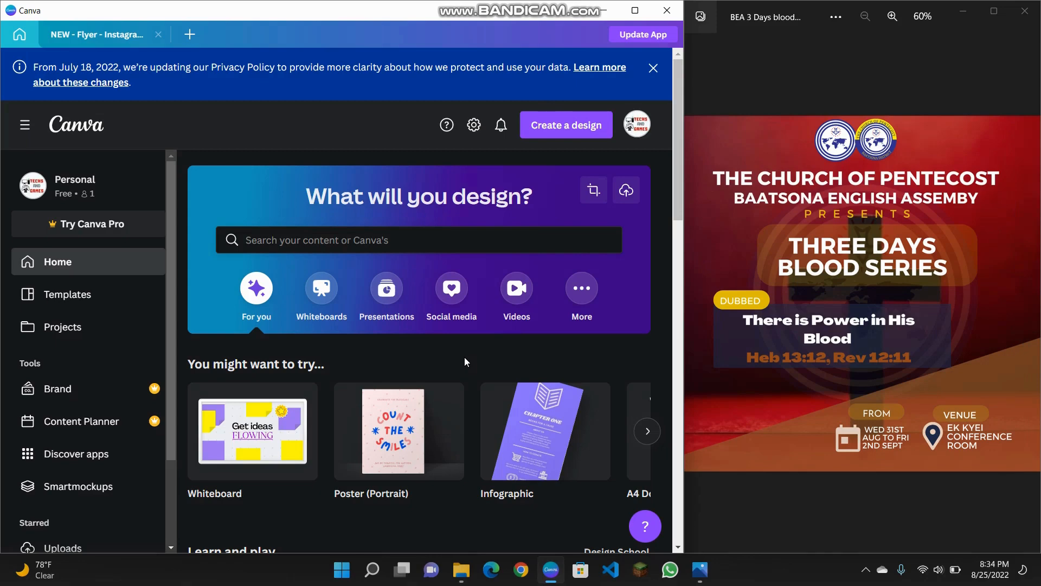
click(667, 11)
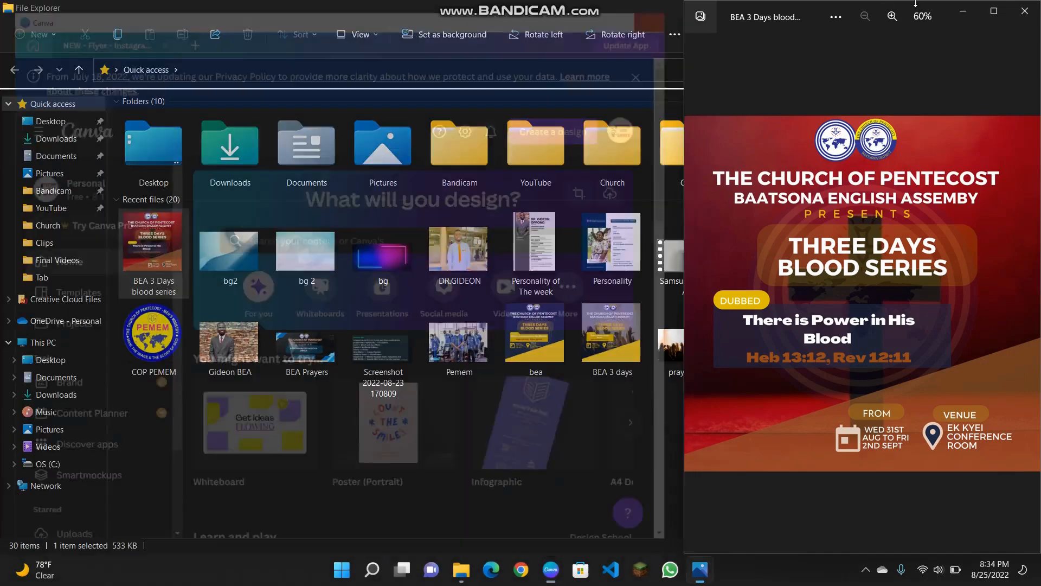
click(1025, 12)
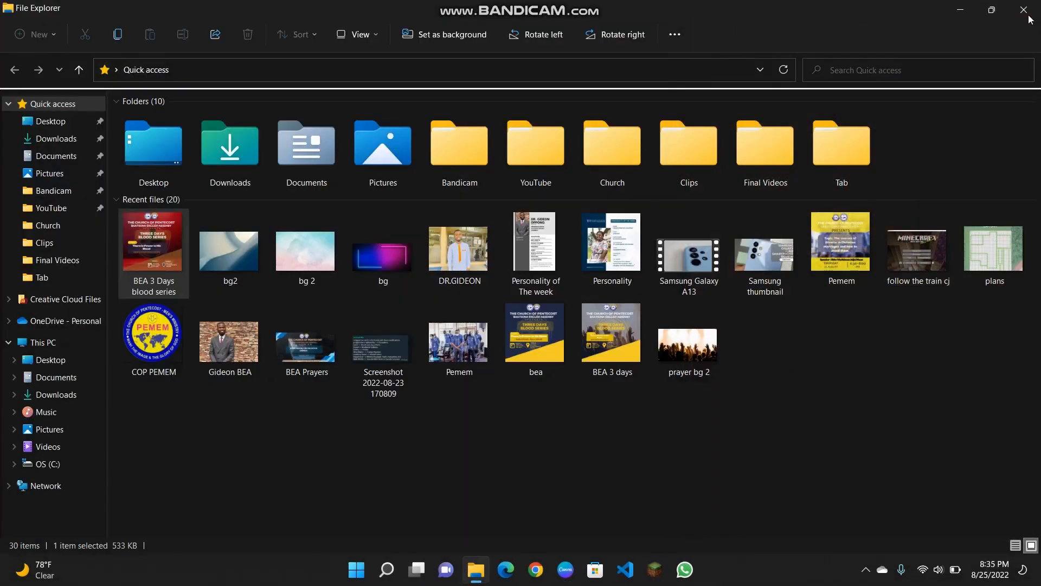